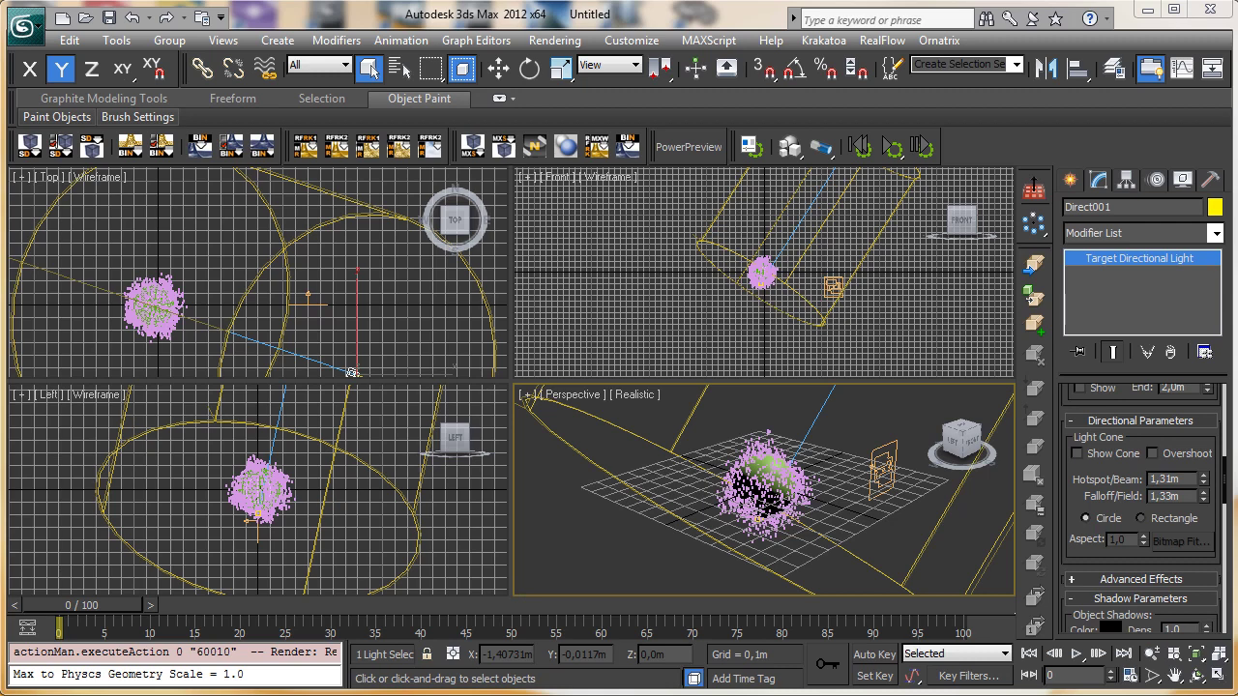
Maximize the Perspective viewport and scrub through the animation, ending at frame 0
click(1217, 676)
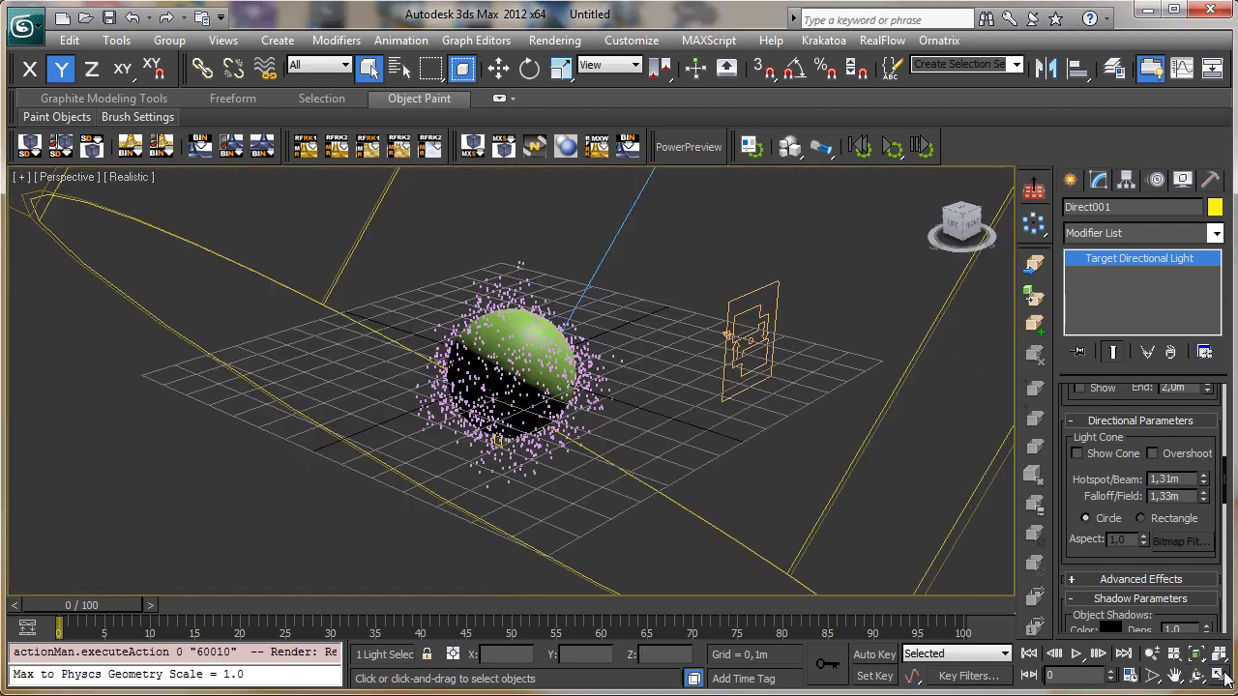
drag(104, 611, 58, 611)
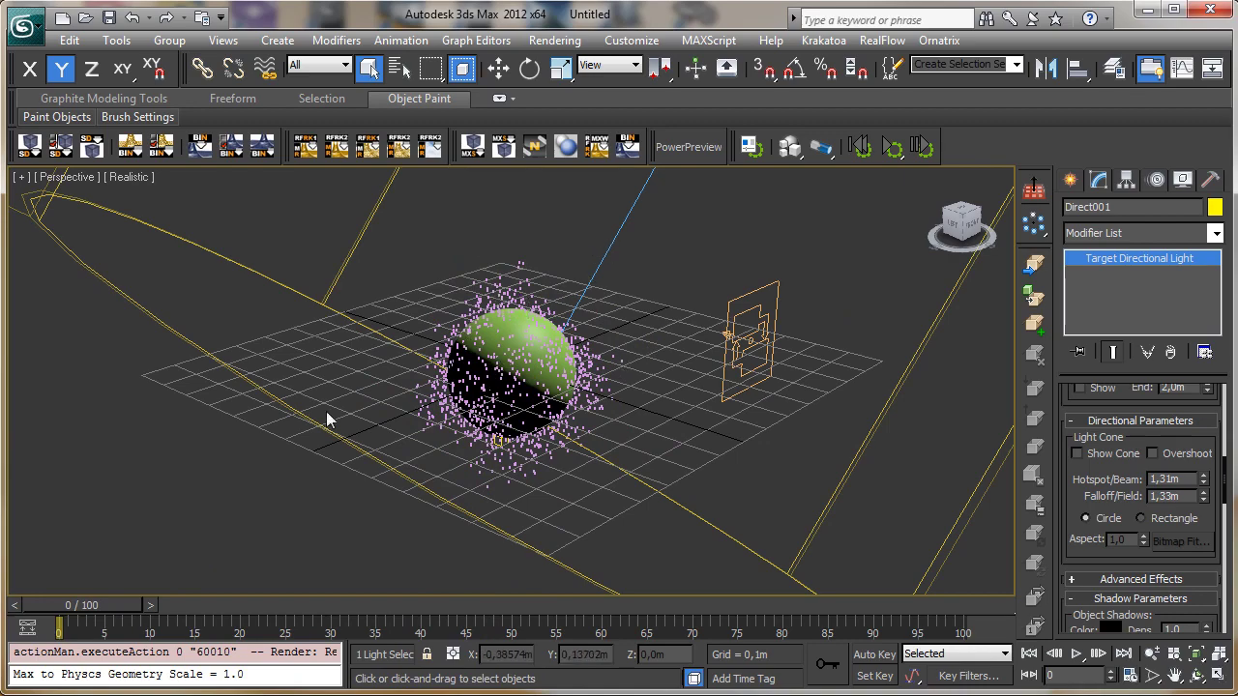
drag(106, 609, 640, 462)
drag(406, 498, 6, 559)
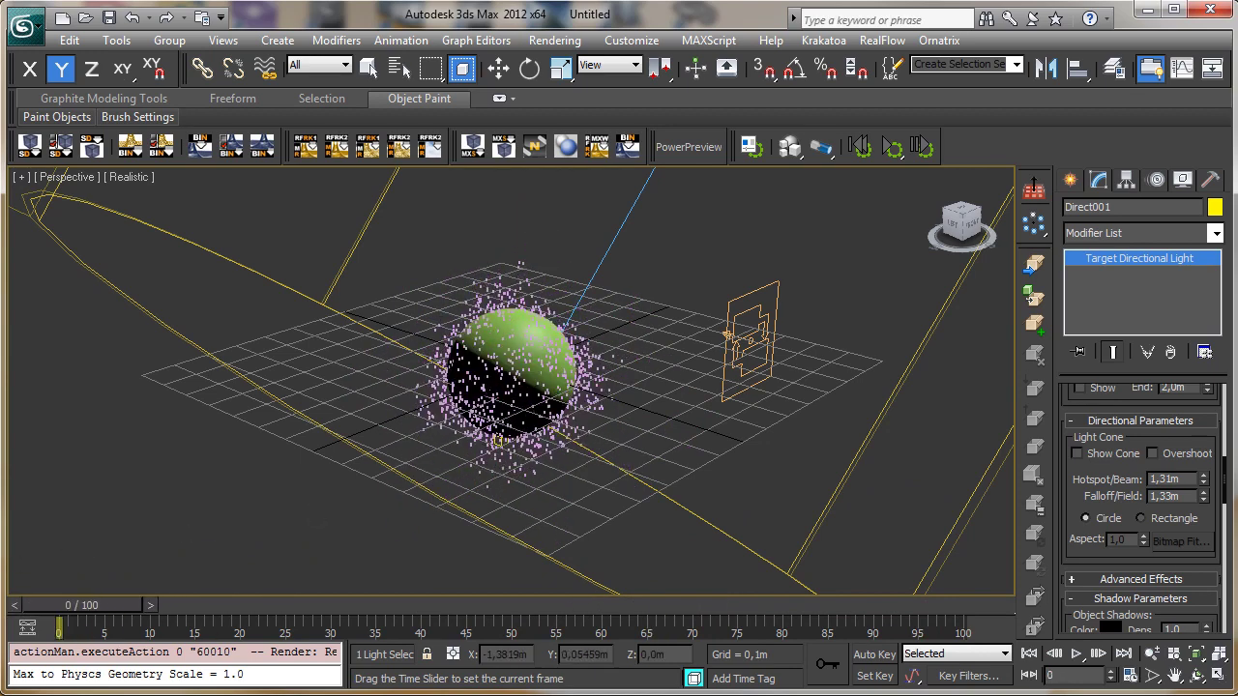
Open the Krakatoa GUI from the renderer settings and enlarge its window to expose the main controls
scroll(1209, 70, down, 3)
click(1148, 68)
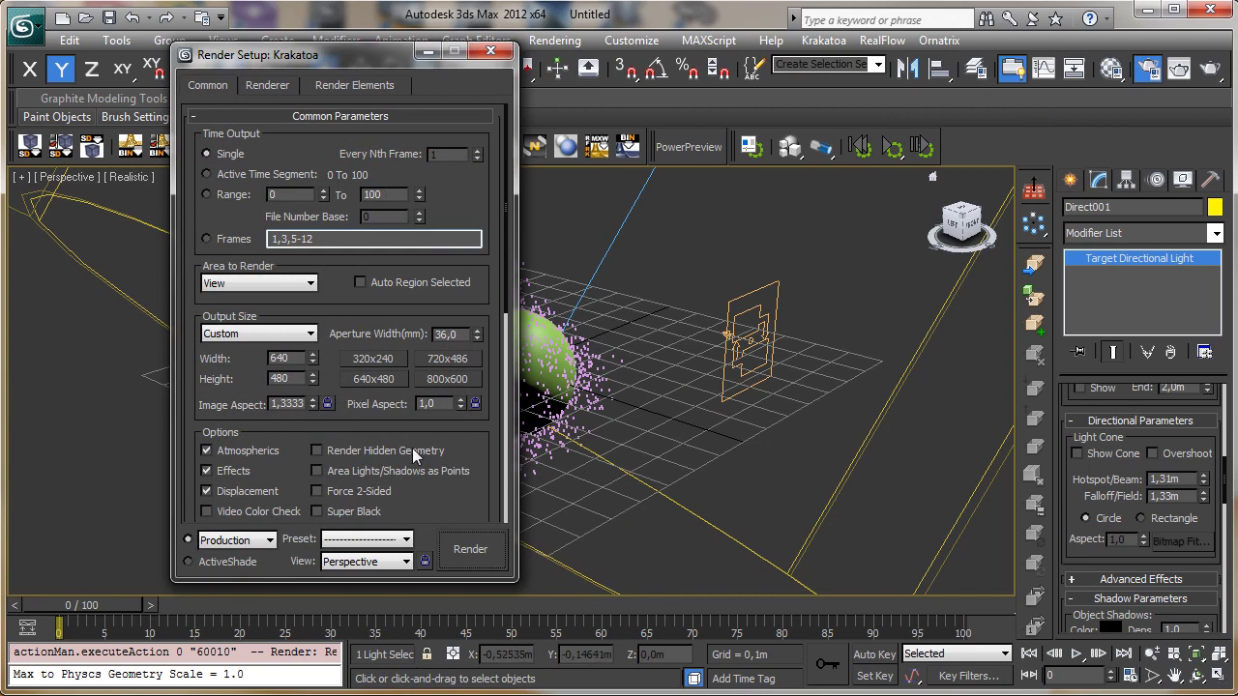
scroll(387, 242, down, 5)
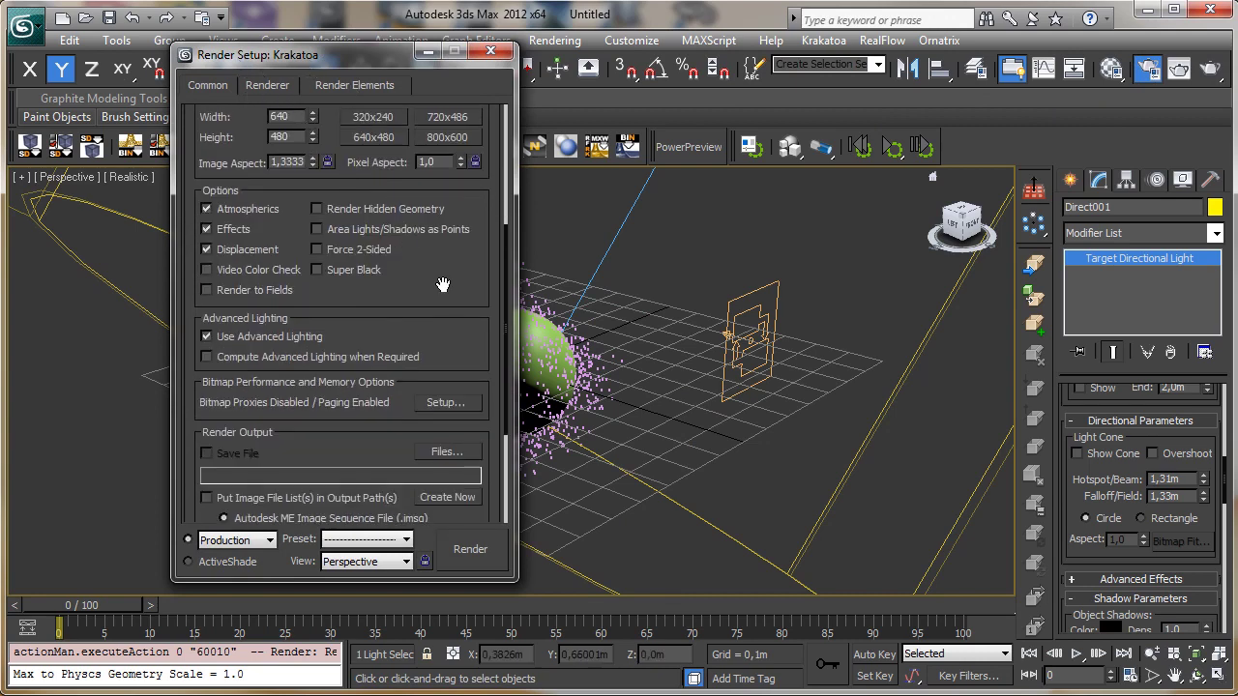
scroll(455, 276, up, 5)
click(269, 89)
click(341, 168)
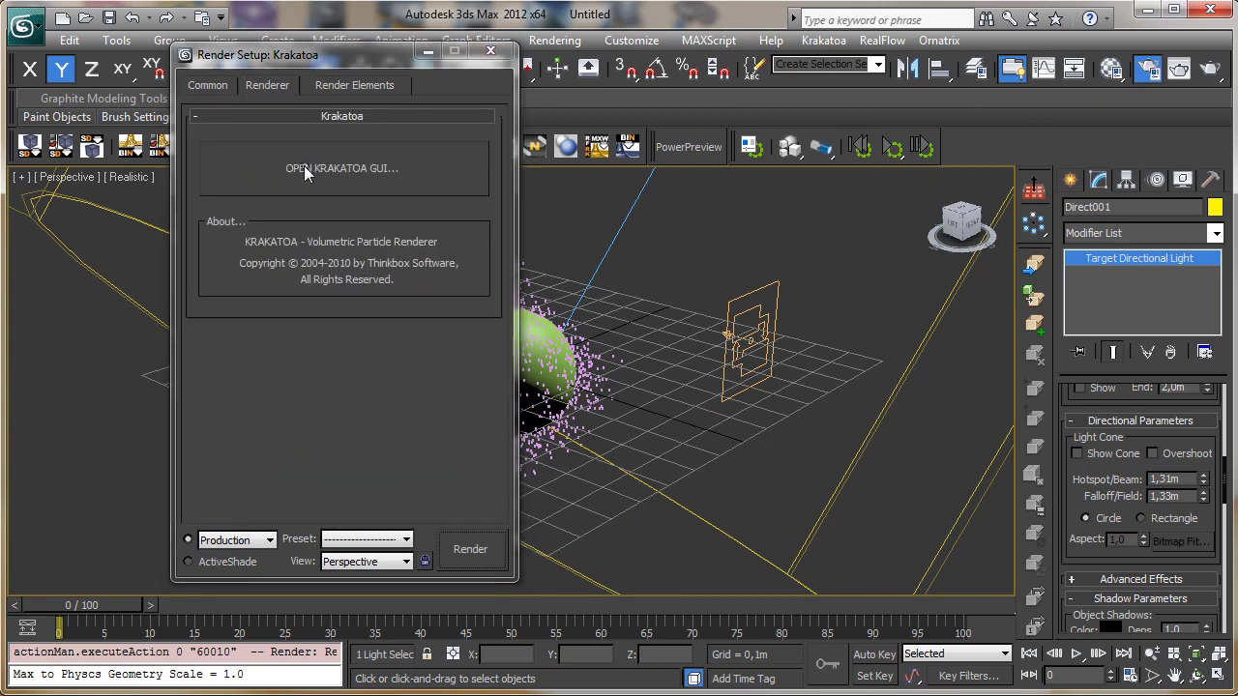
drag(297, 97, 282, 25)
mouse_move(230, 694)
mouse_down()
mouse_move(230, 526)
mouse_move(230, 680)
mouse_up()
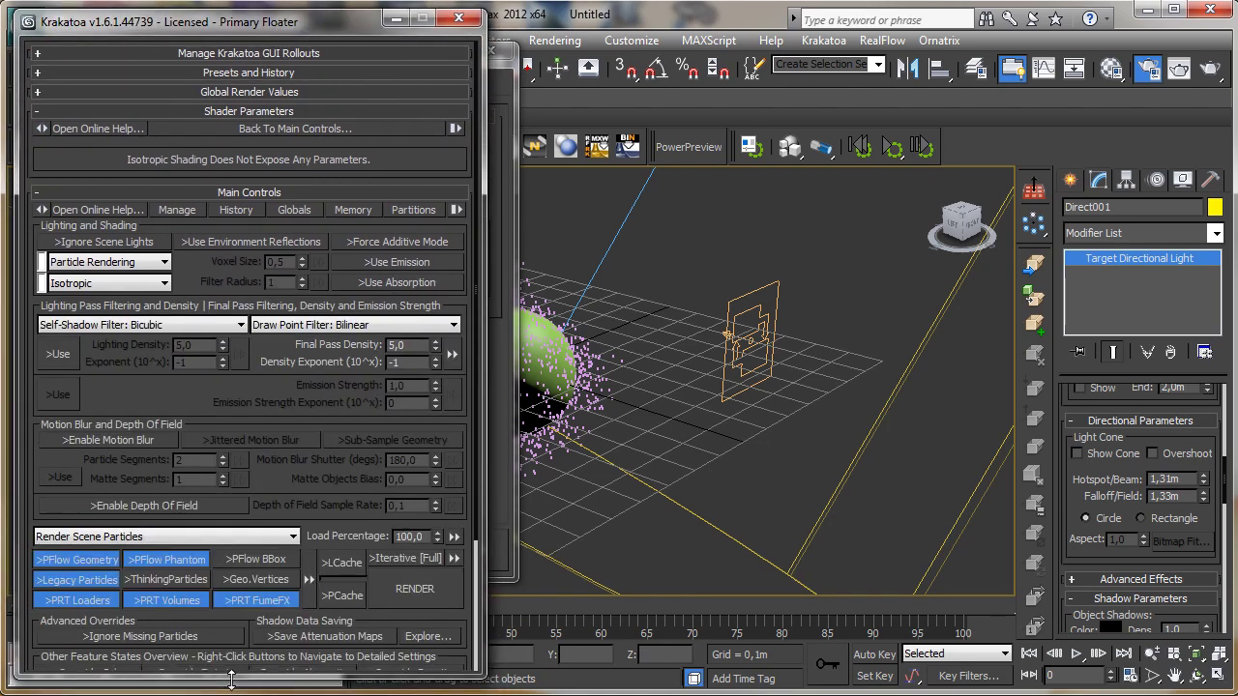
Render the Perspective view with Krakatoa, then put away the render and settings windows
click(405, 594)
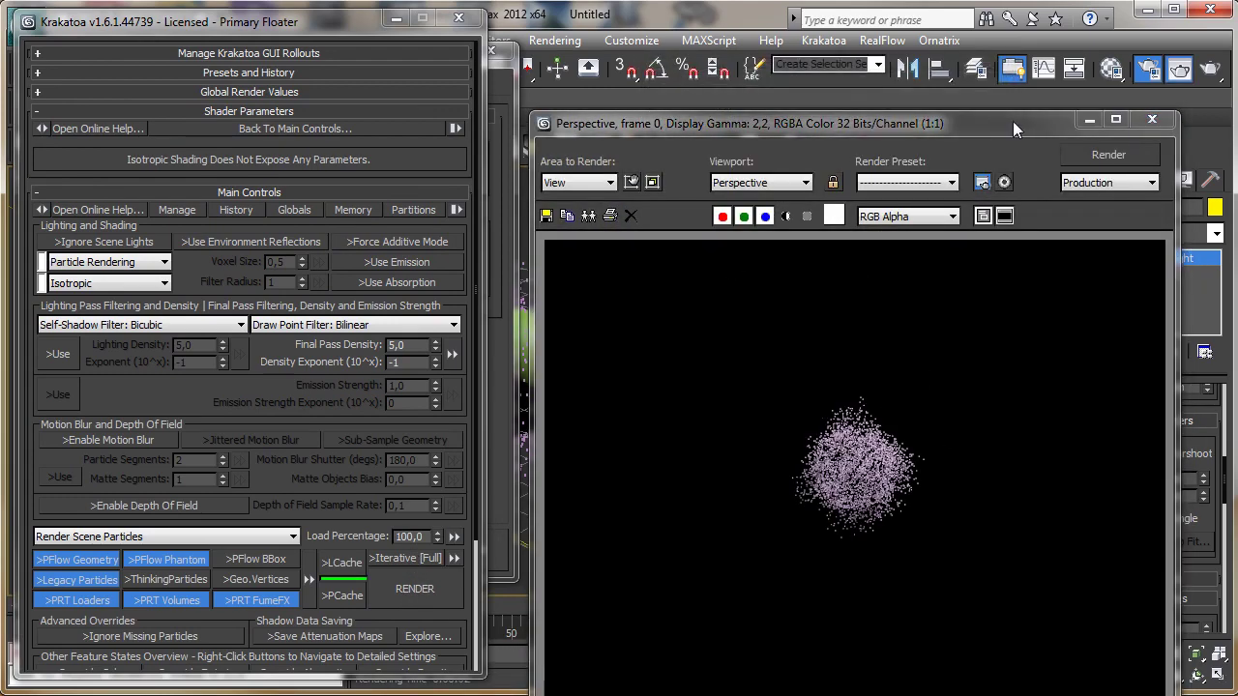
click(1152, 119)
click(458, 17)
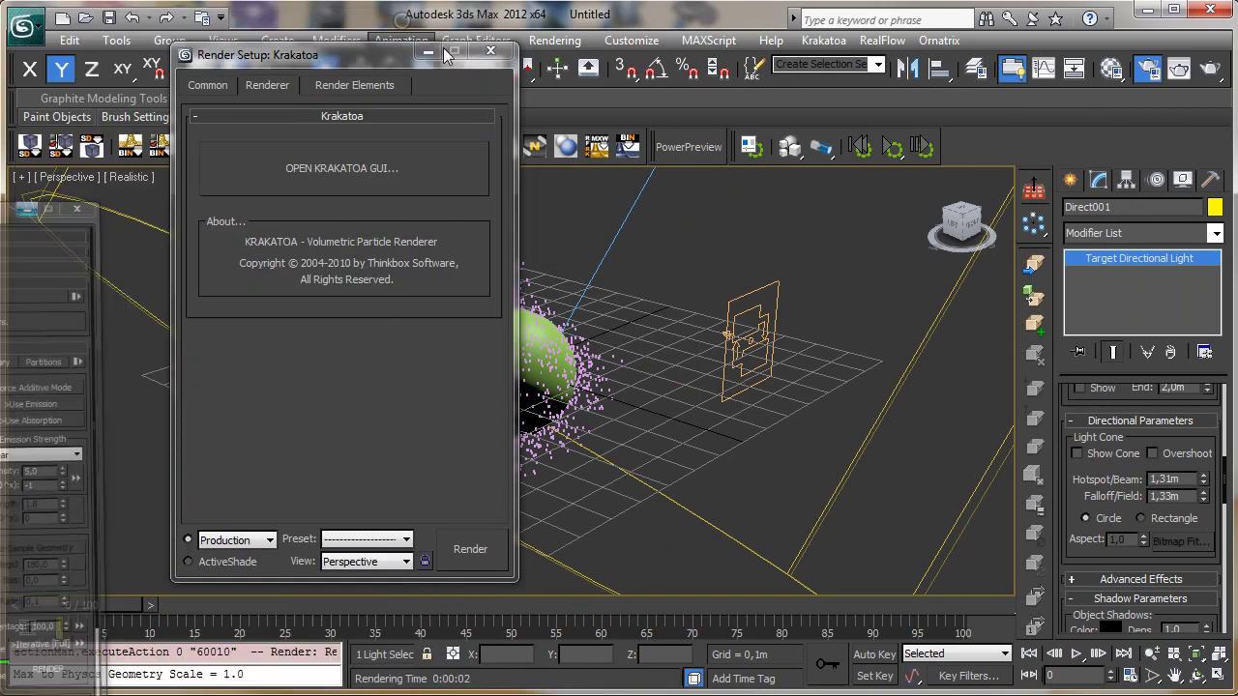
click(426, 51)
Set the render output size to 900 wide by 400 high in Render Setup
key(F10)
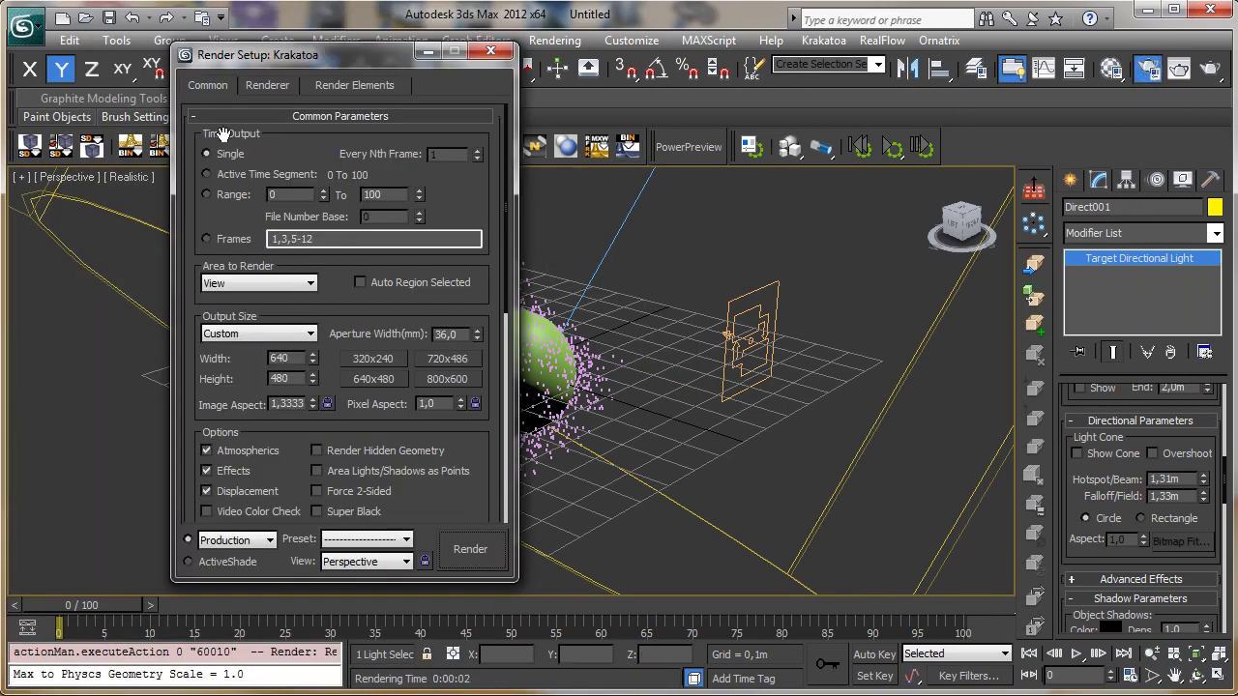
double_click(281, 358)
text(900)
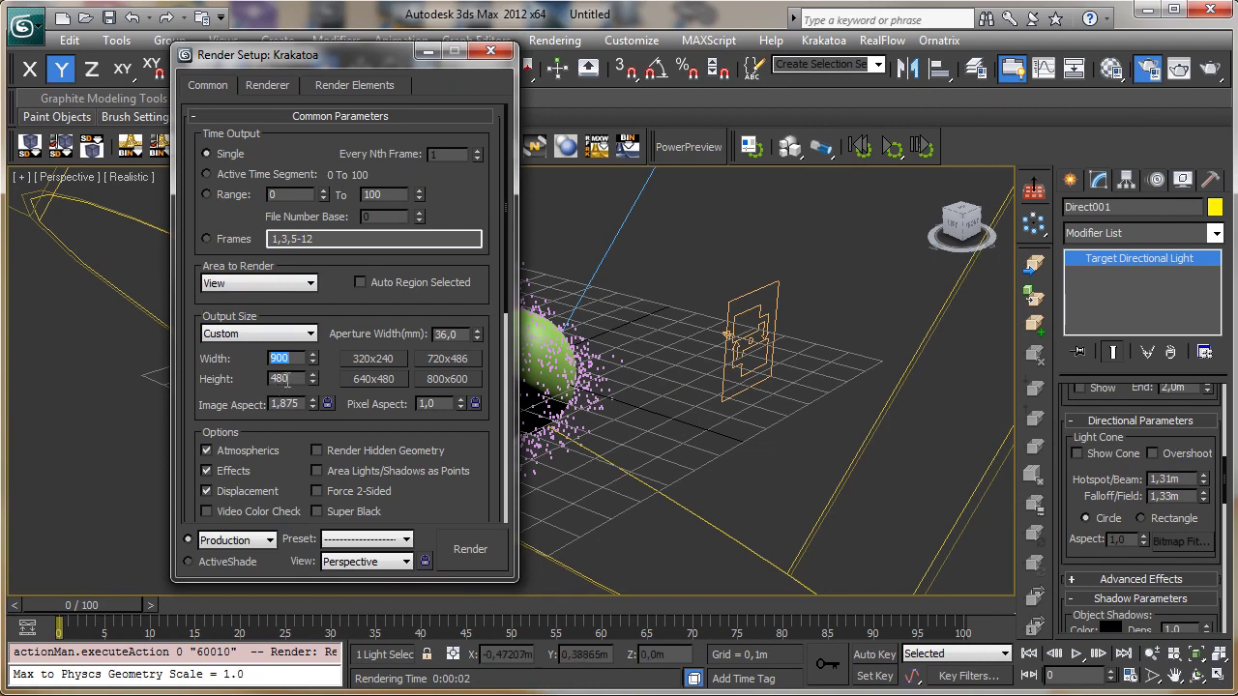
key(Tab)
text(400)
key(Return)
click(490, 51)
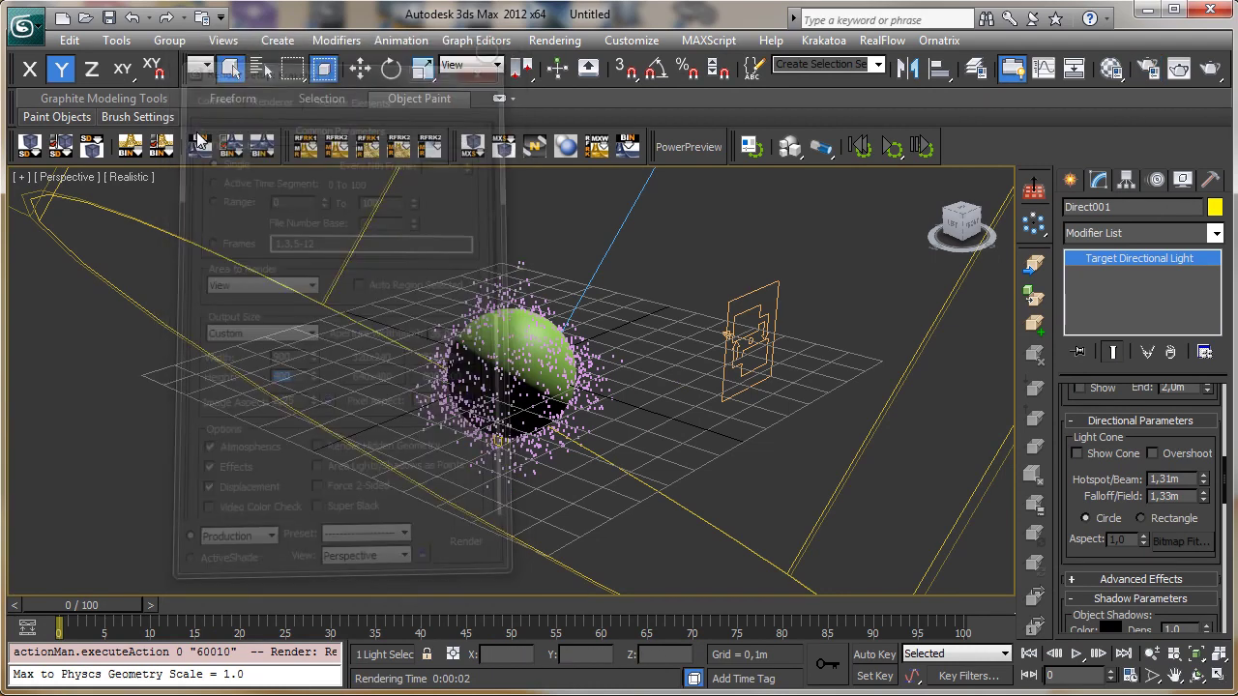
Show safe frames in the Perspective viewport and render a closer view of the particle sphere
click(77, 176)
click(160, 457)
key(alt+z)
drag(405, 363, 404, 295)
click(1179, 68)
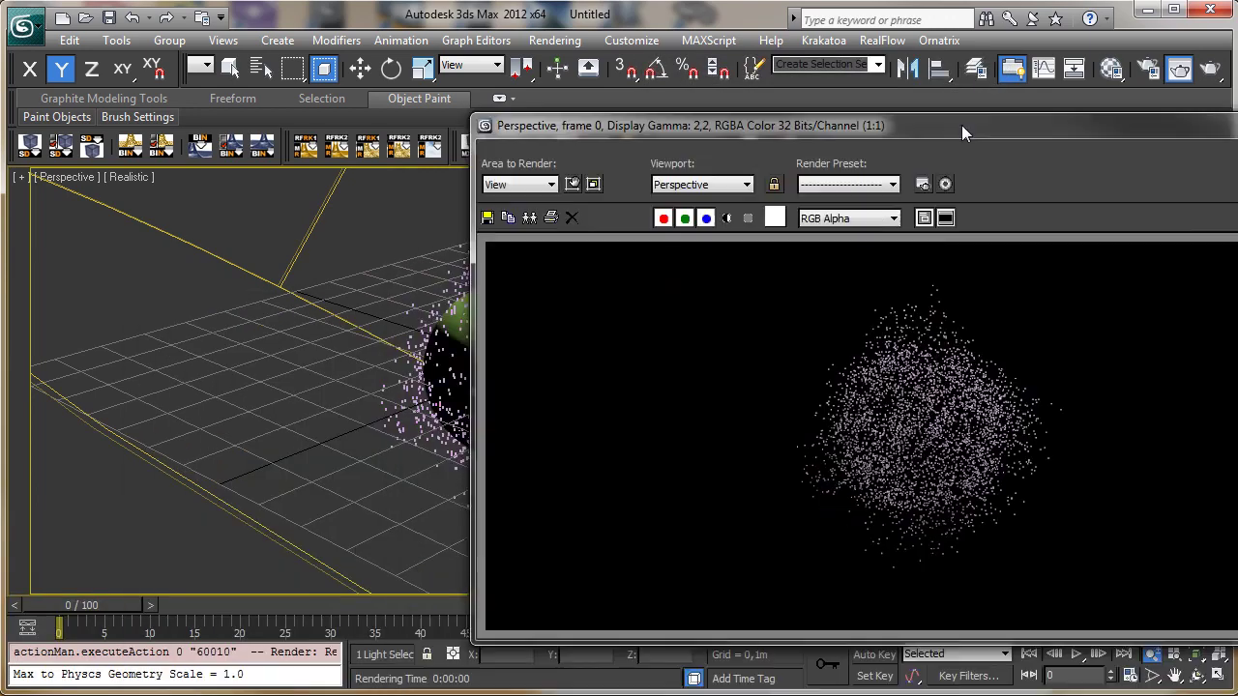
drag(961, 125, 899, 90)
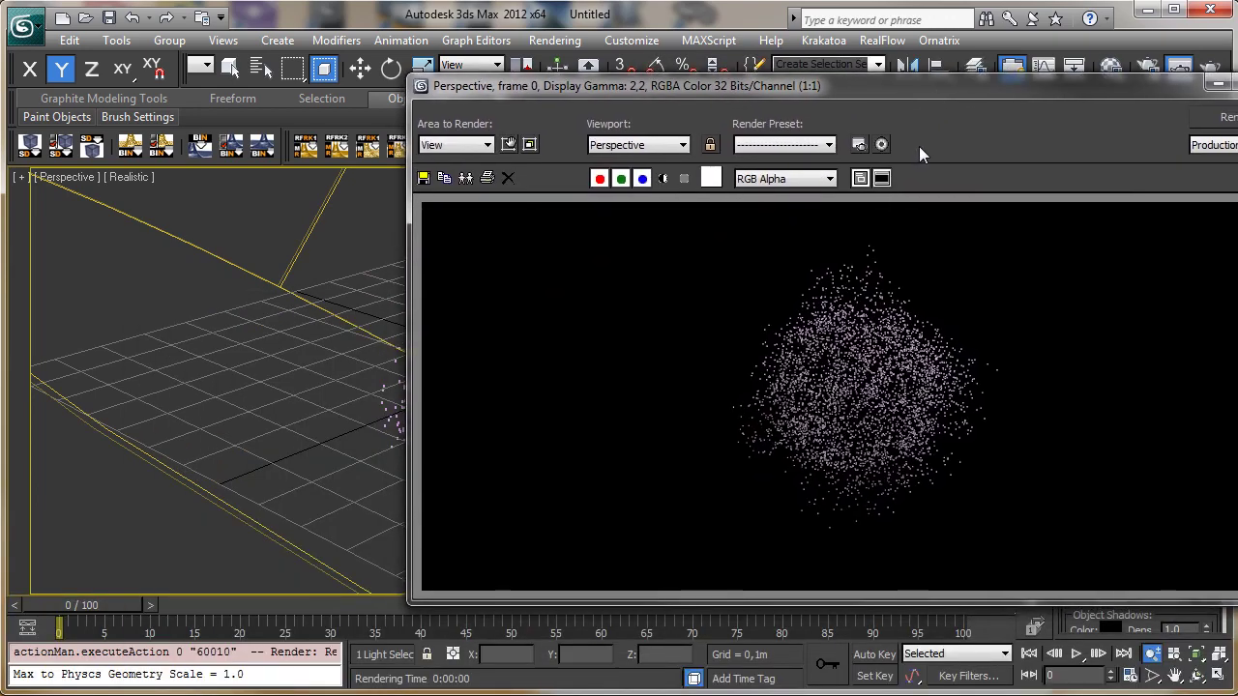
click(1218, 85)
Reopen the Krakatoa GUI and enable Override Color in the Global Render Values
click(1147, 69)
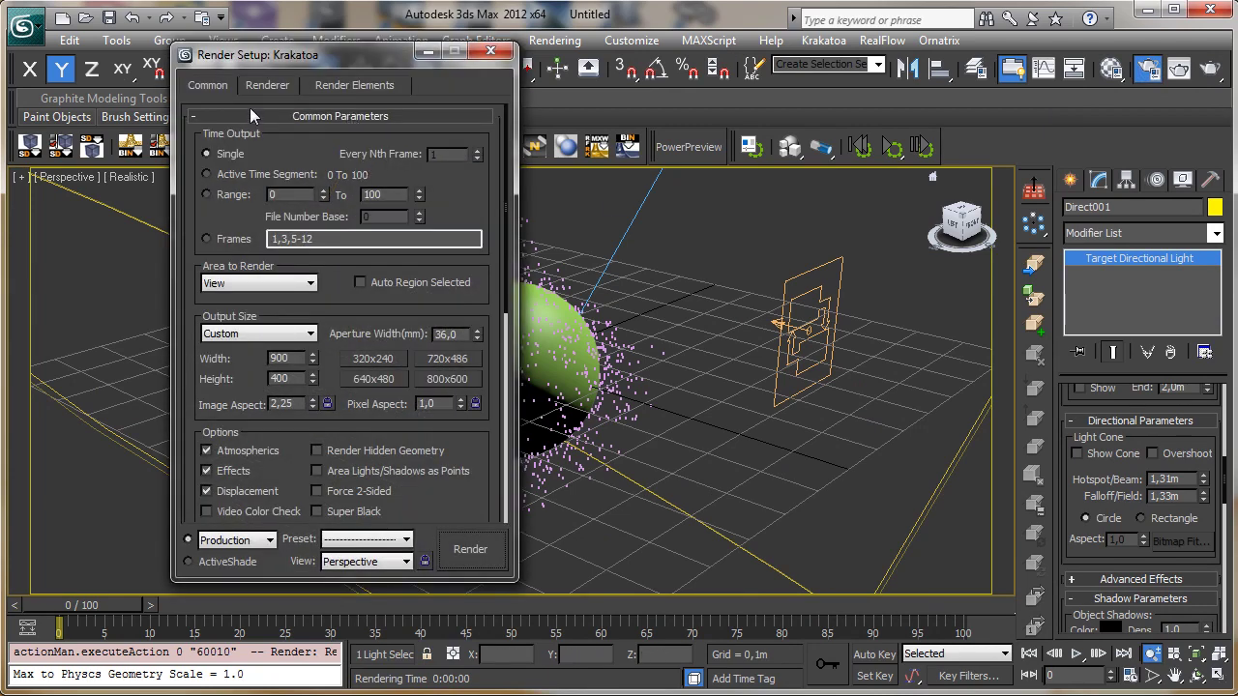
click(270, 88)
click(285, 155)
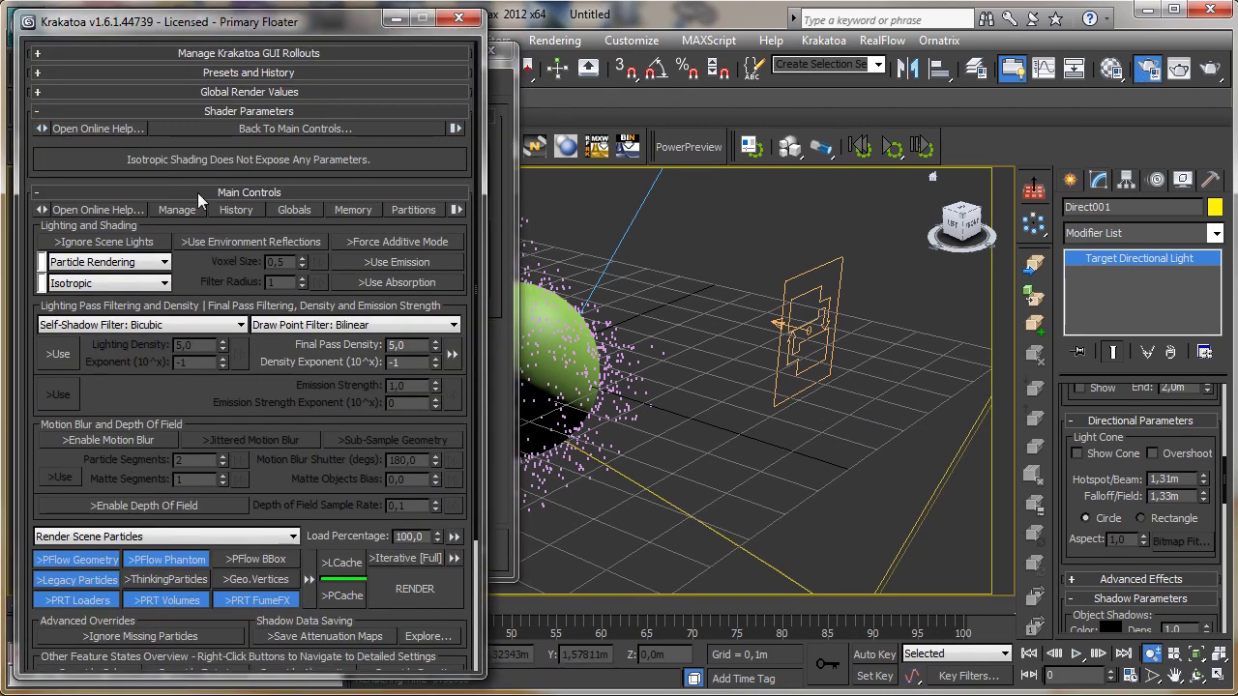
click(220, 92)
click(109, 191)
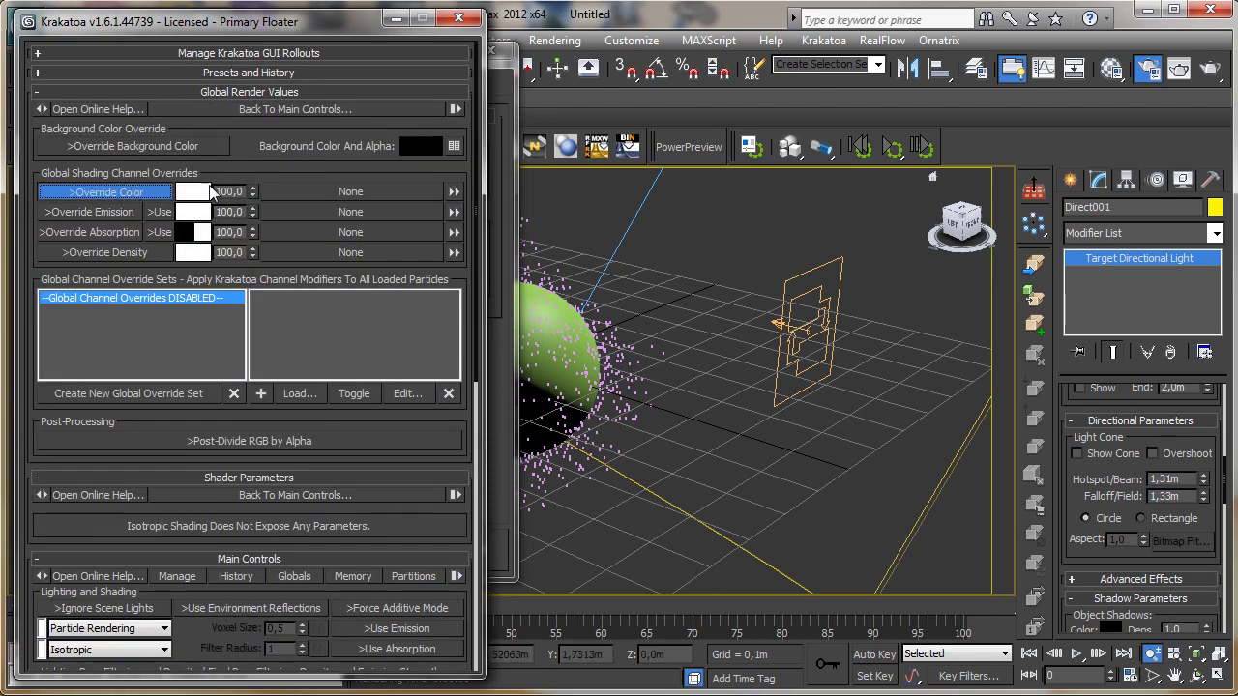
Set Krakatoa's Final Pass Density to 1,0 and render the Perspective view
drag(308, 418, 295, 199)
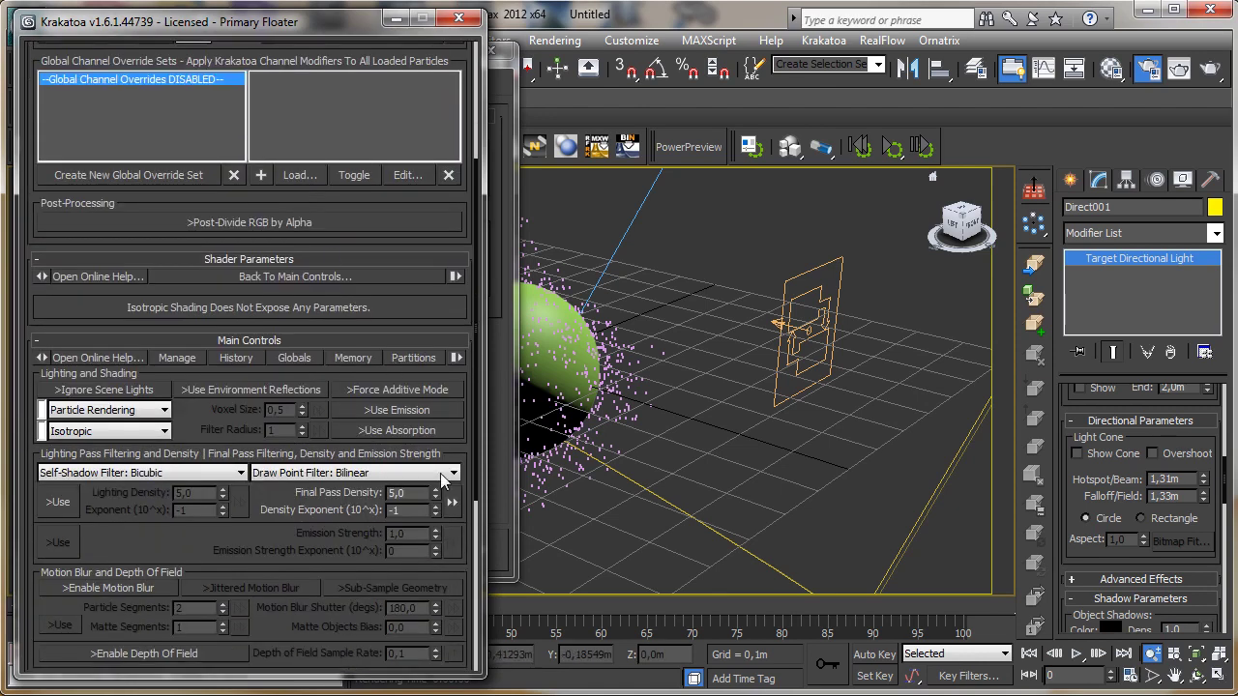
text(1)
key(Return)
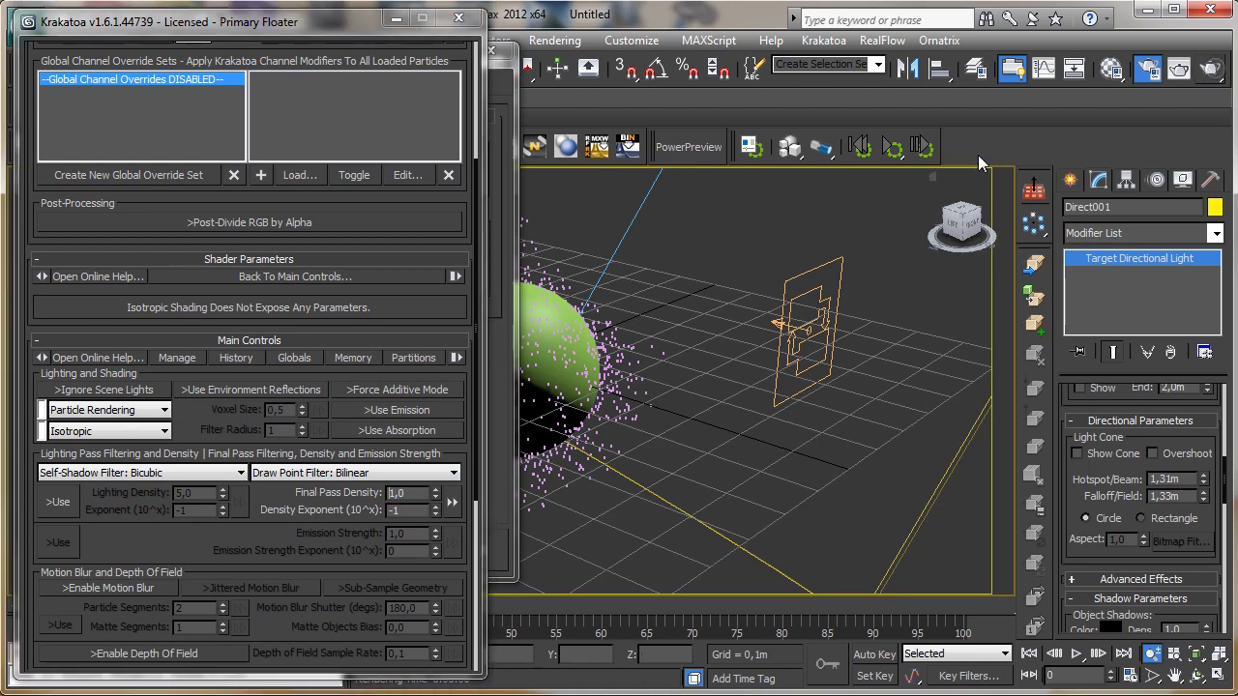
key(shift+q)
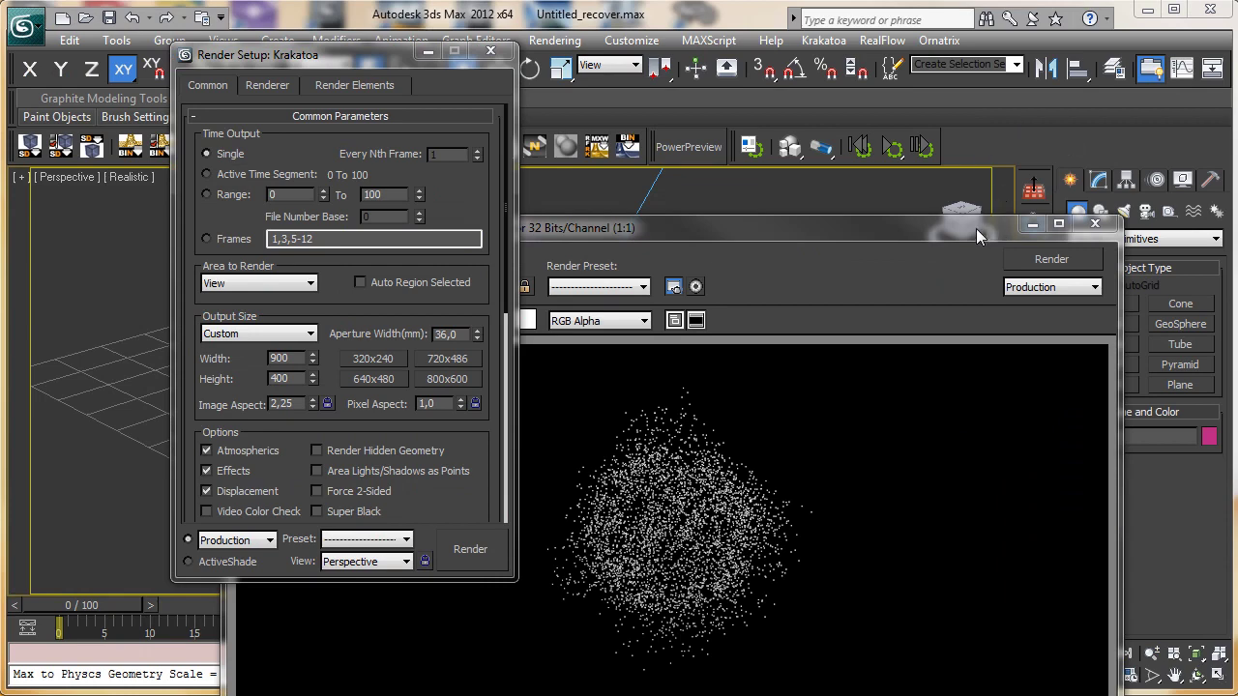
key(shift+q)
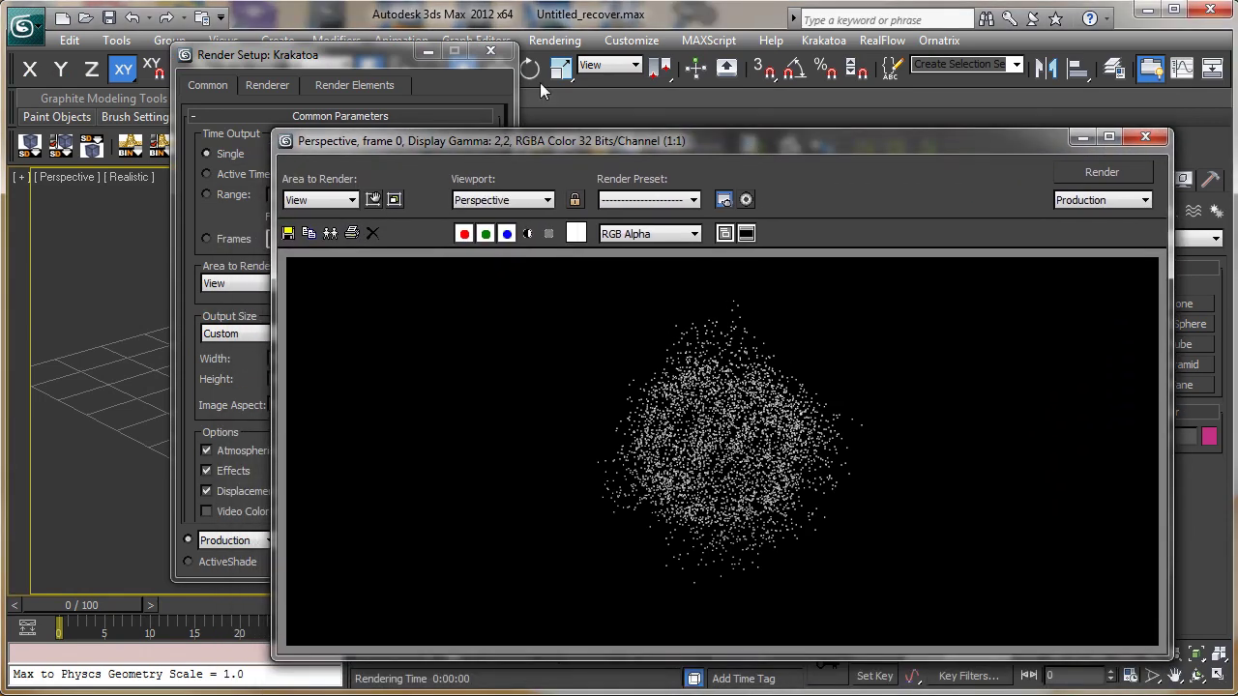
Lower Krakatoa's Final Pass Density to 0,15, render again, and minimize the open windows
click(261, 85)
click(279, 169)
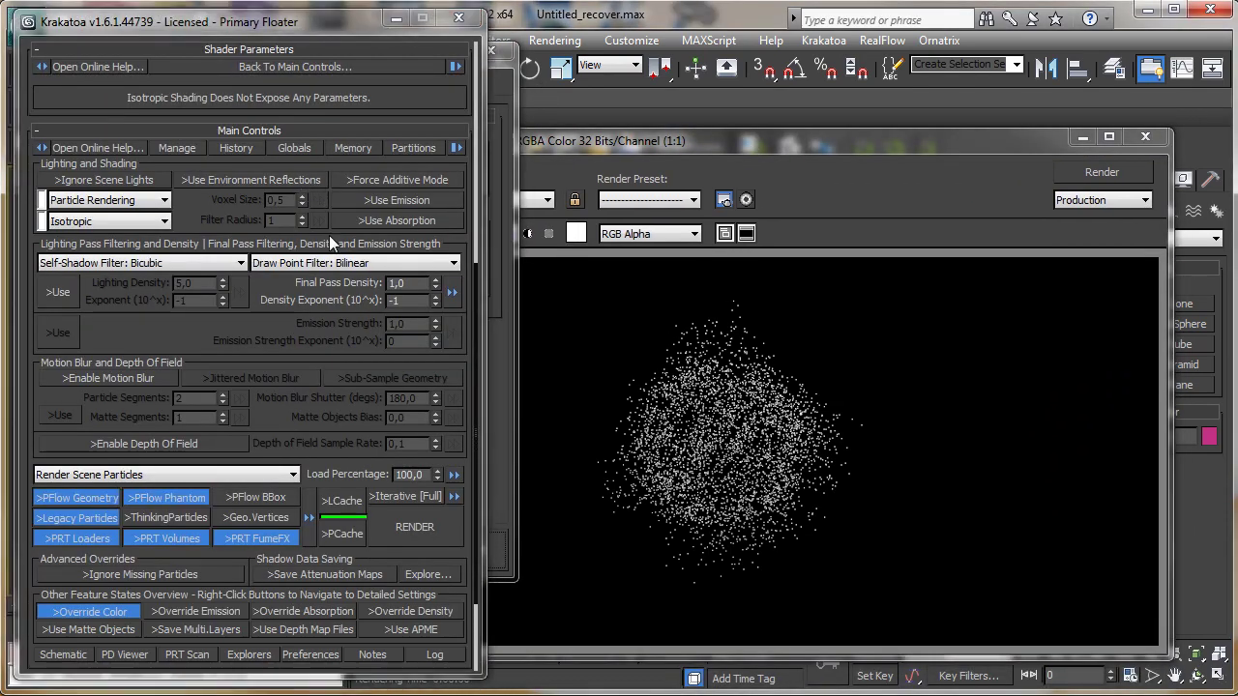
drag(298, 334, 306, 131)
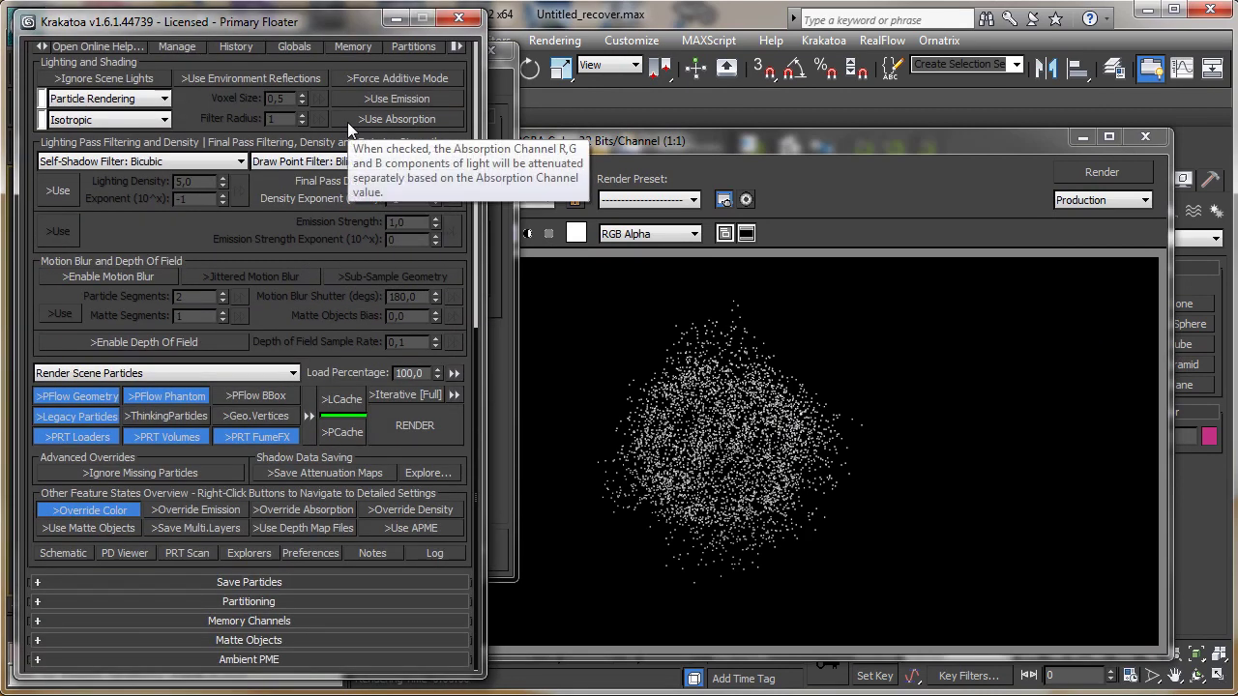
click(1099, 172)
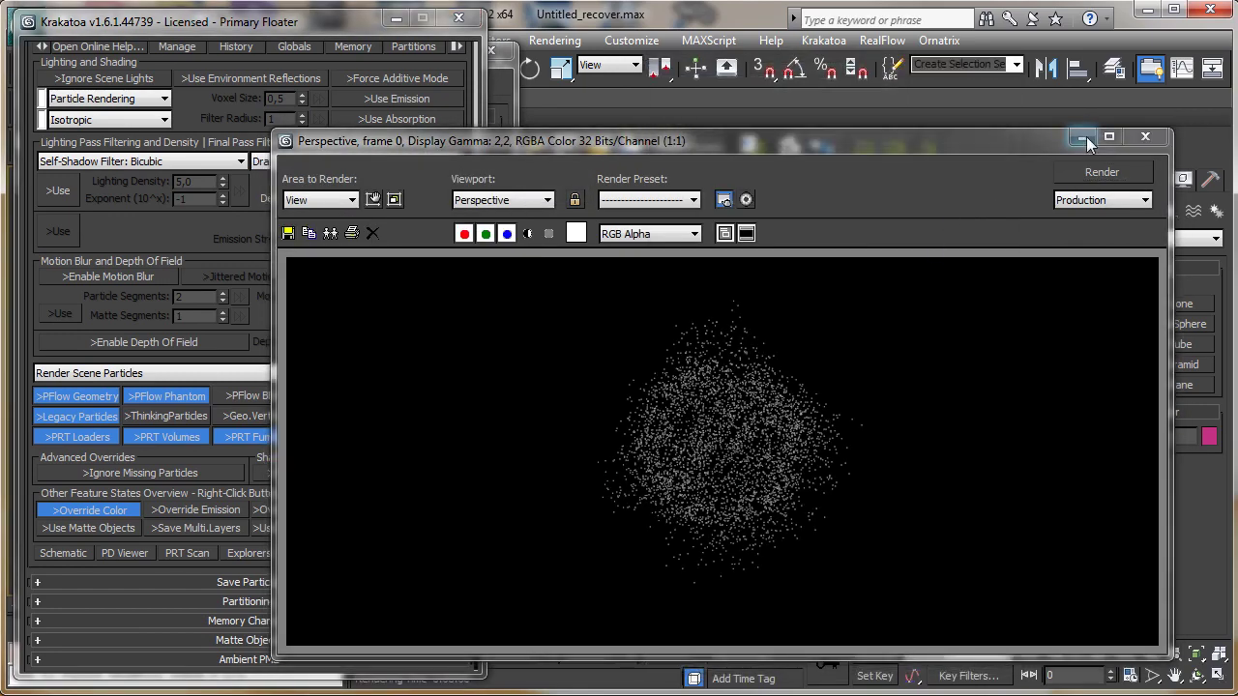
click(1080, 138)
click(396, 18)
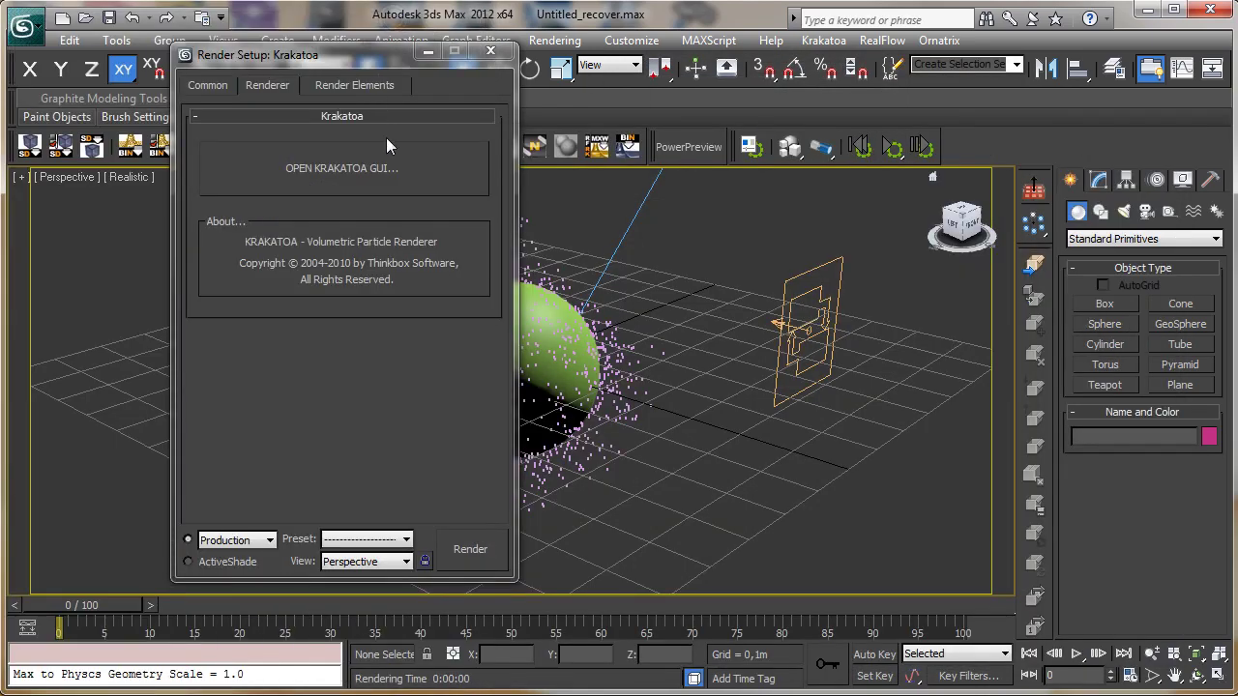
click(426, 55)
Set the PF Source's Birth amount to 200000 in Particle View and render the denser particles
click(793, 303)
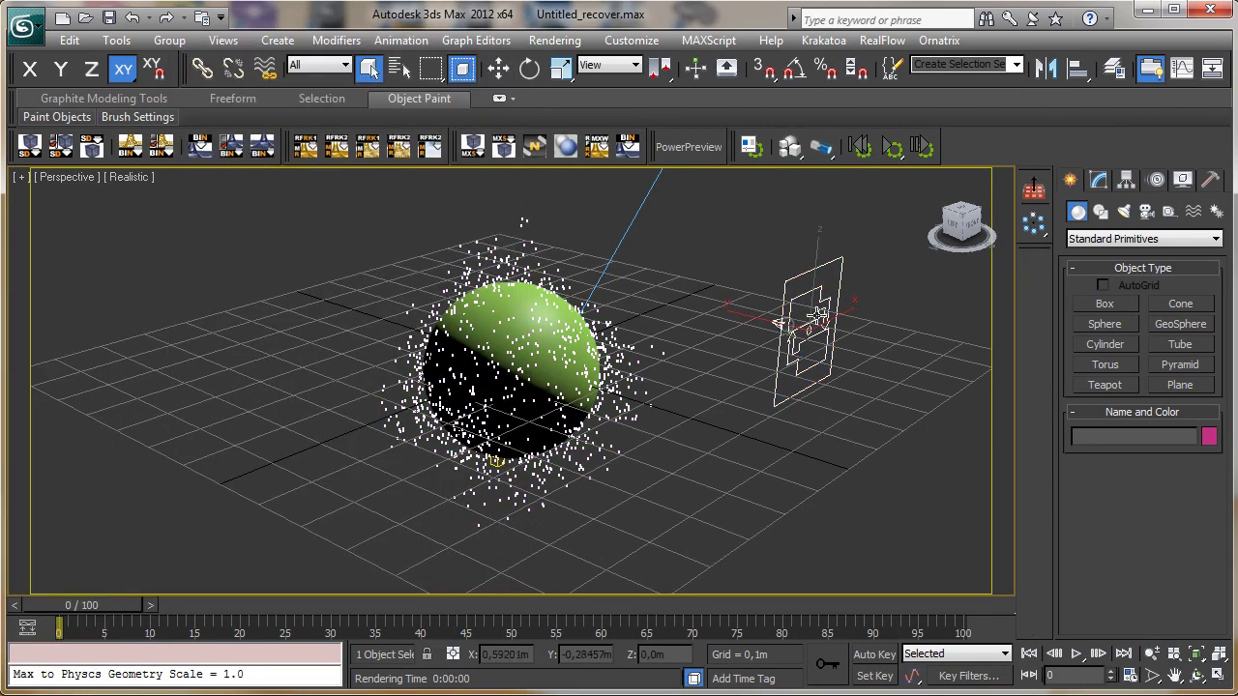
click(1098, 180)
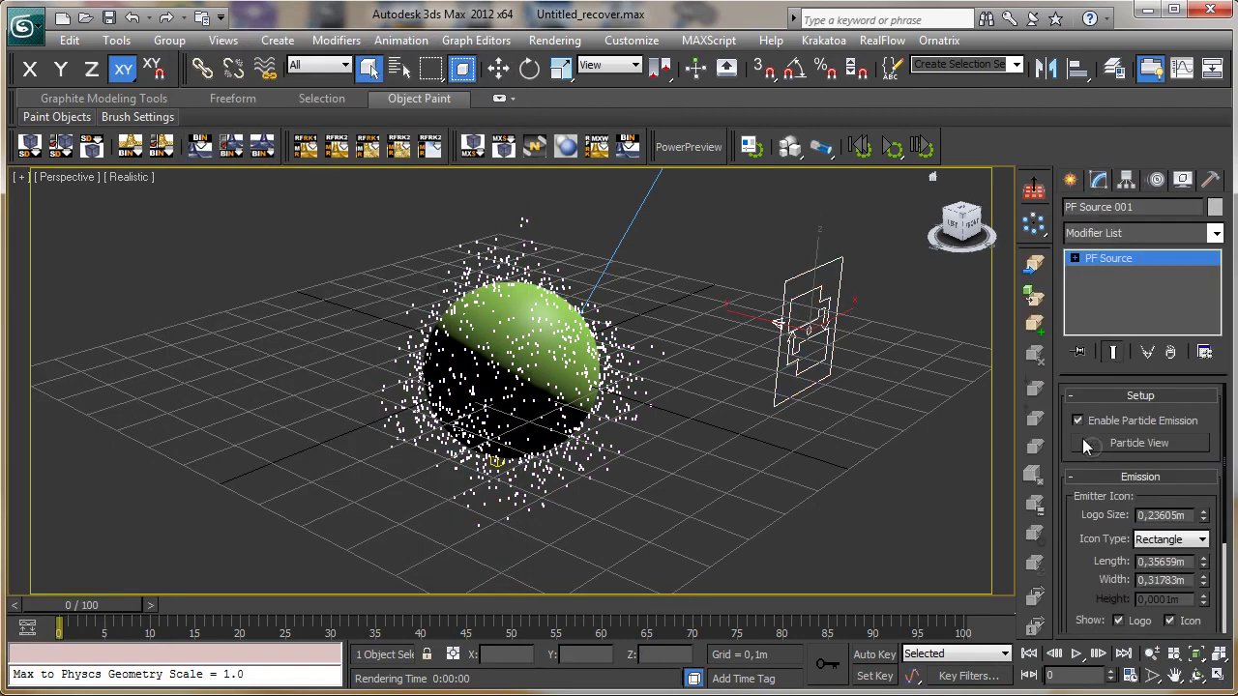
key(6)
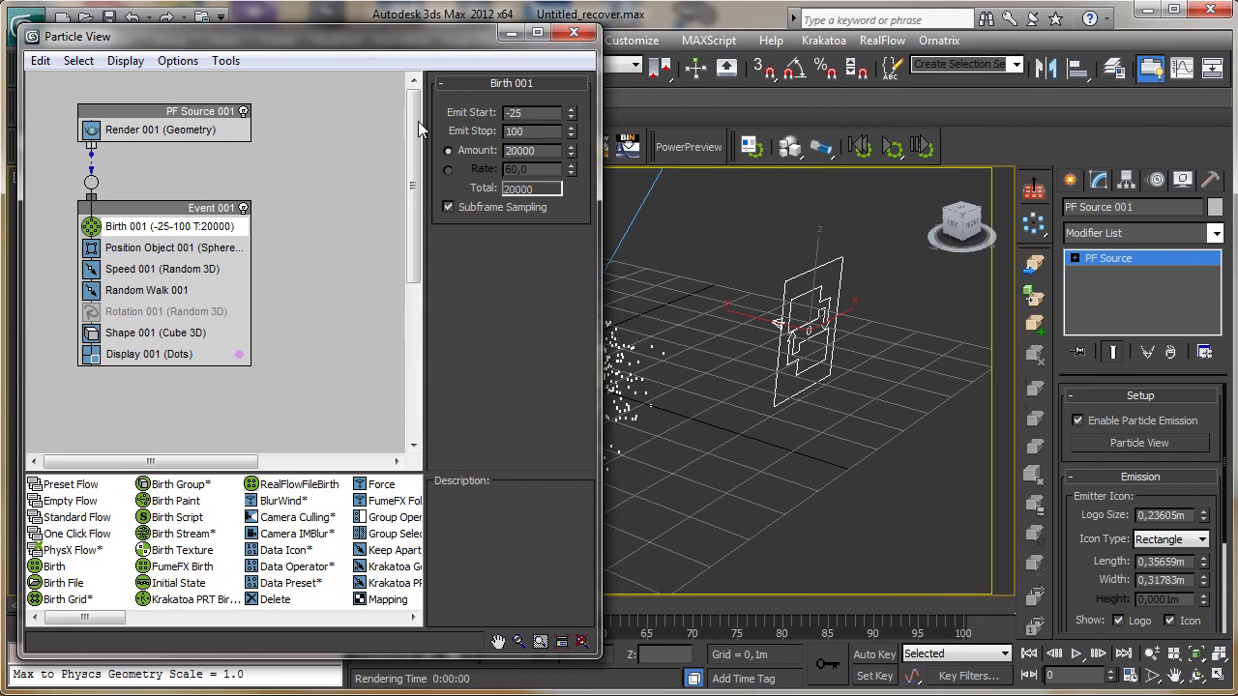
text(0)
key(Return)
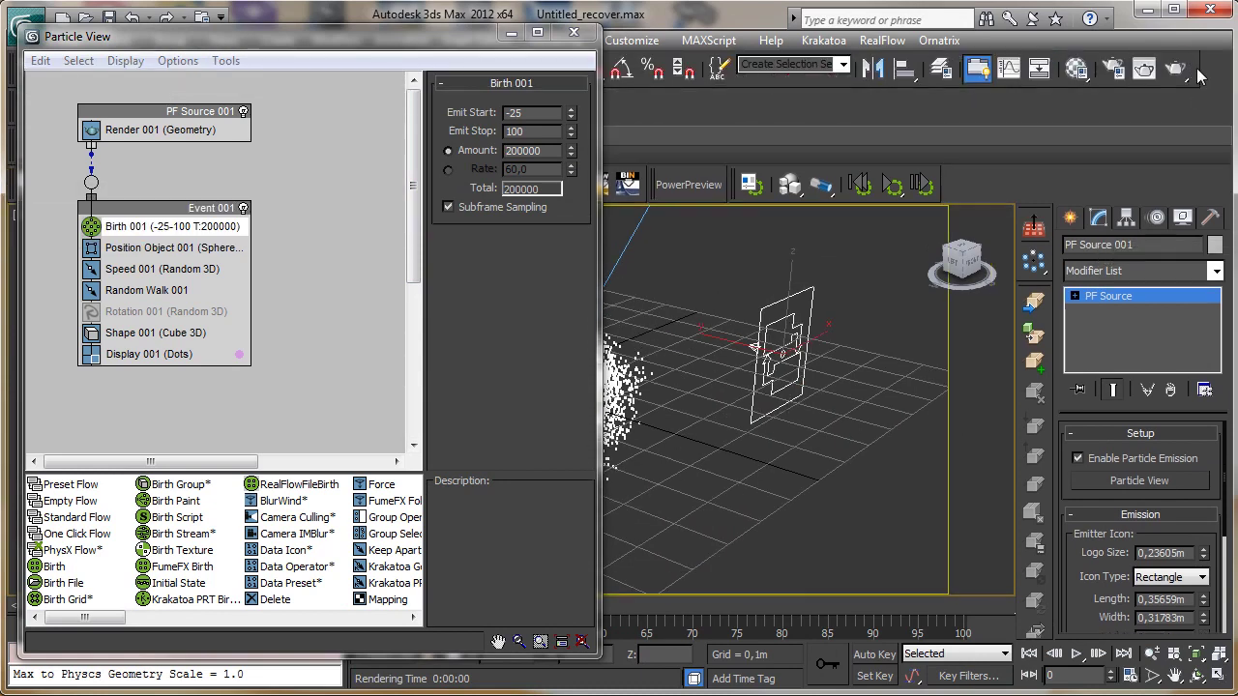
click(512, 33)
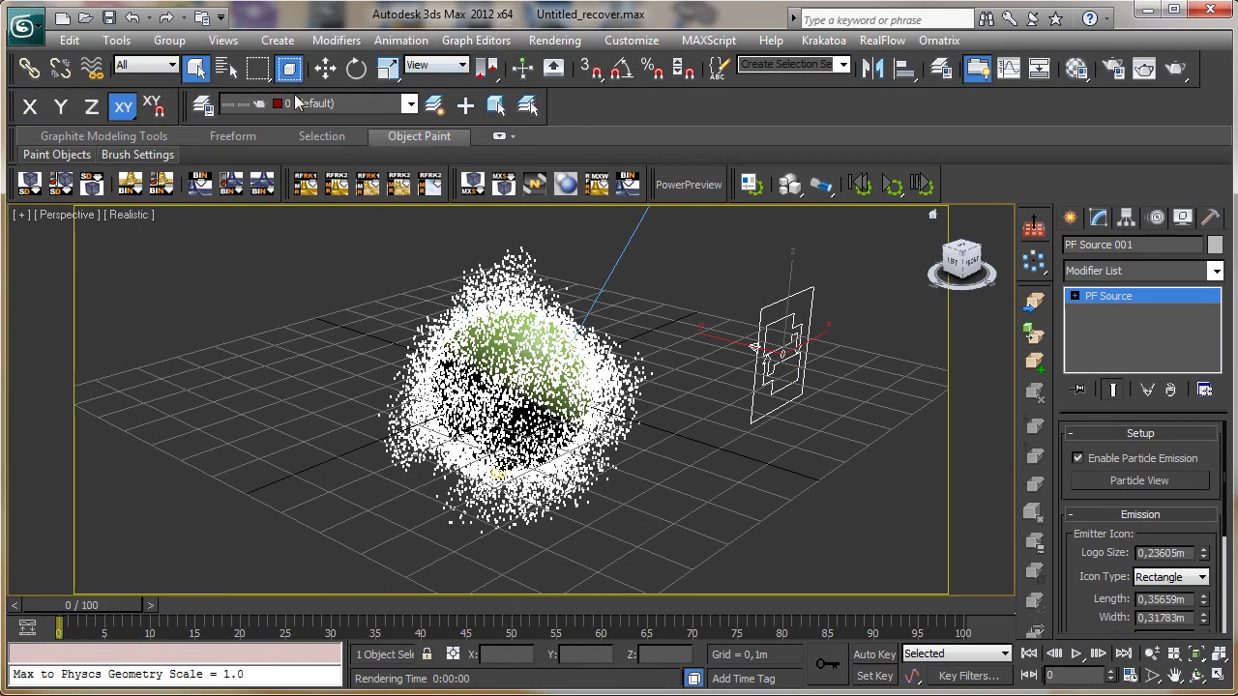
click(1144, 68)
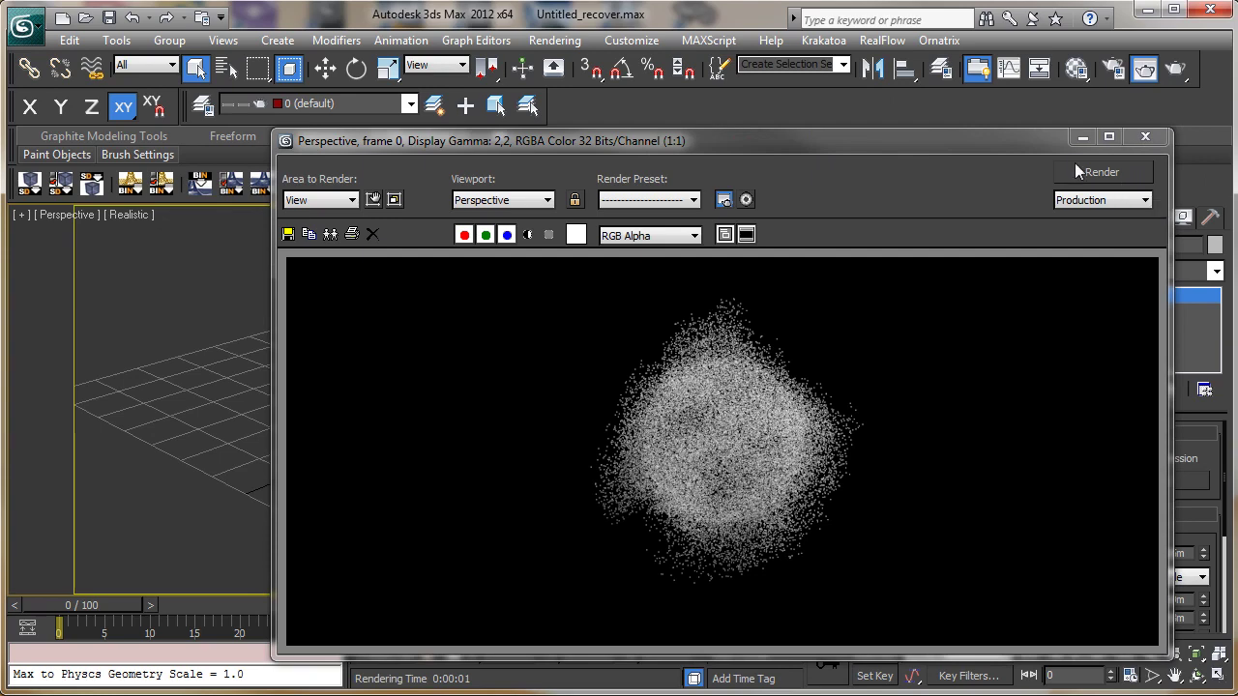
click(1083, 136)
Create a named selection set called matte from the sphere
click(489, 340)
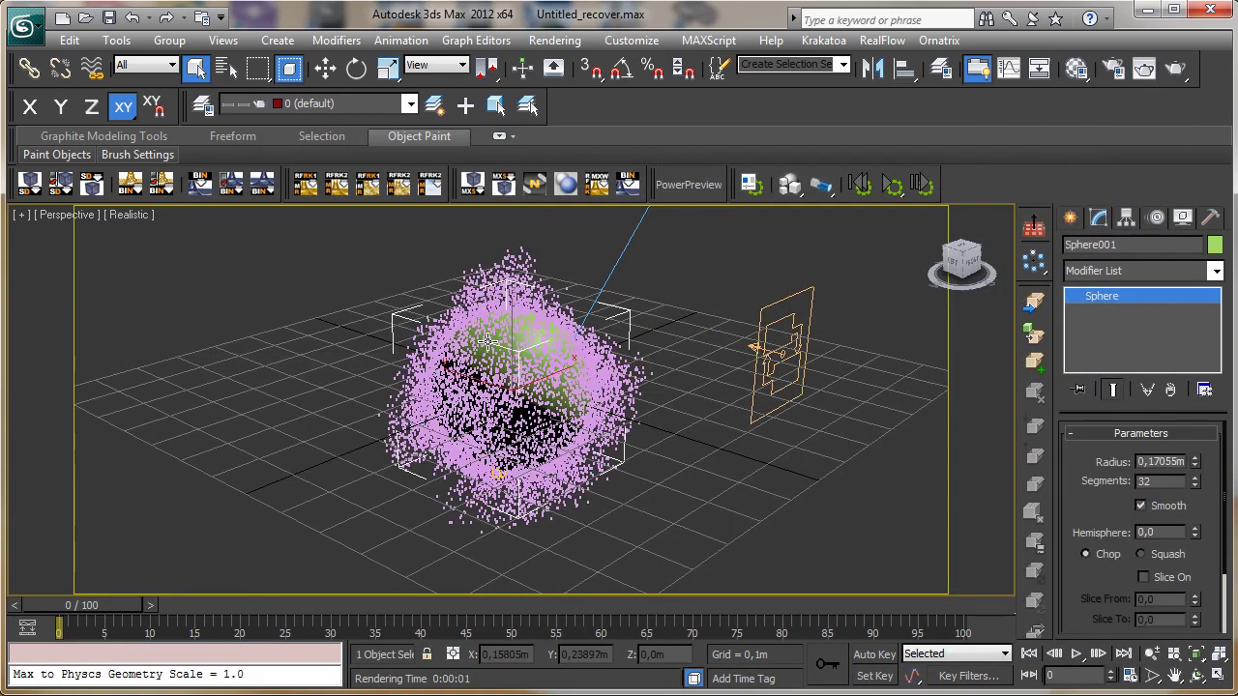
text(matte)
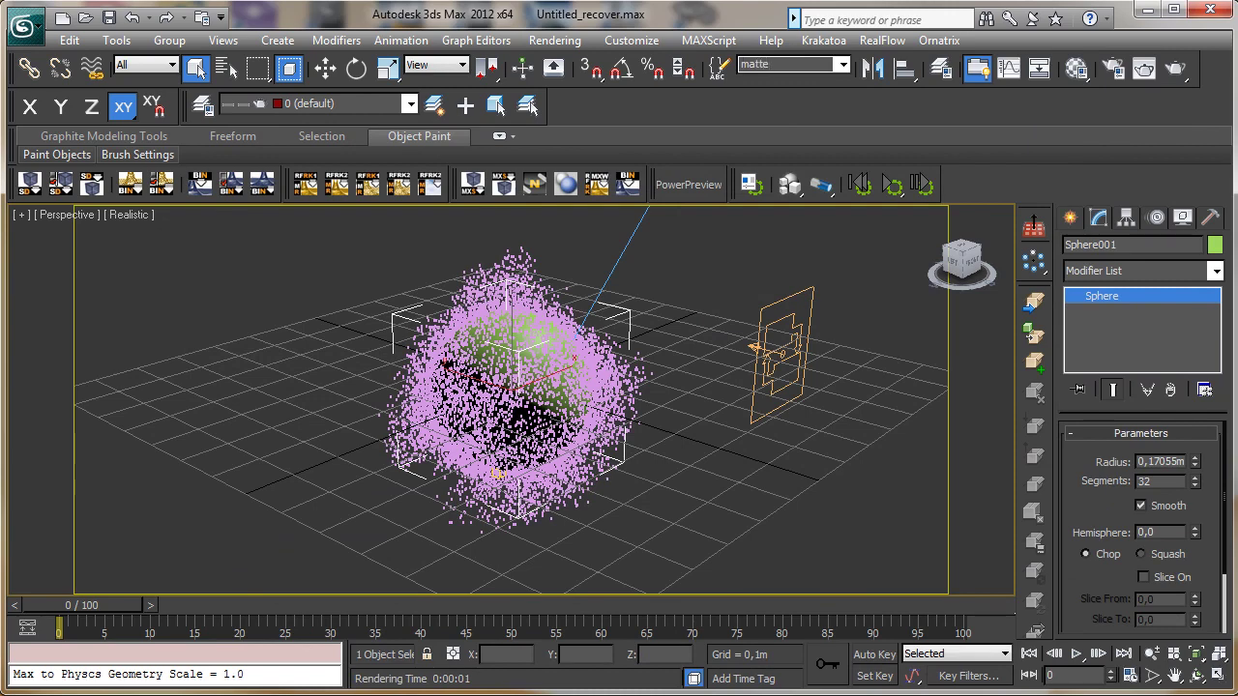
key(Return)
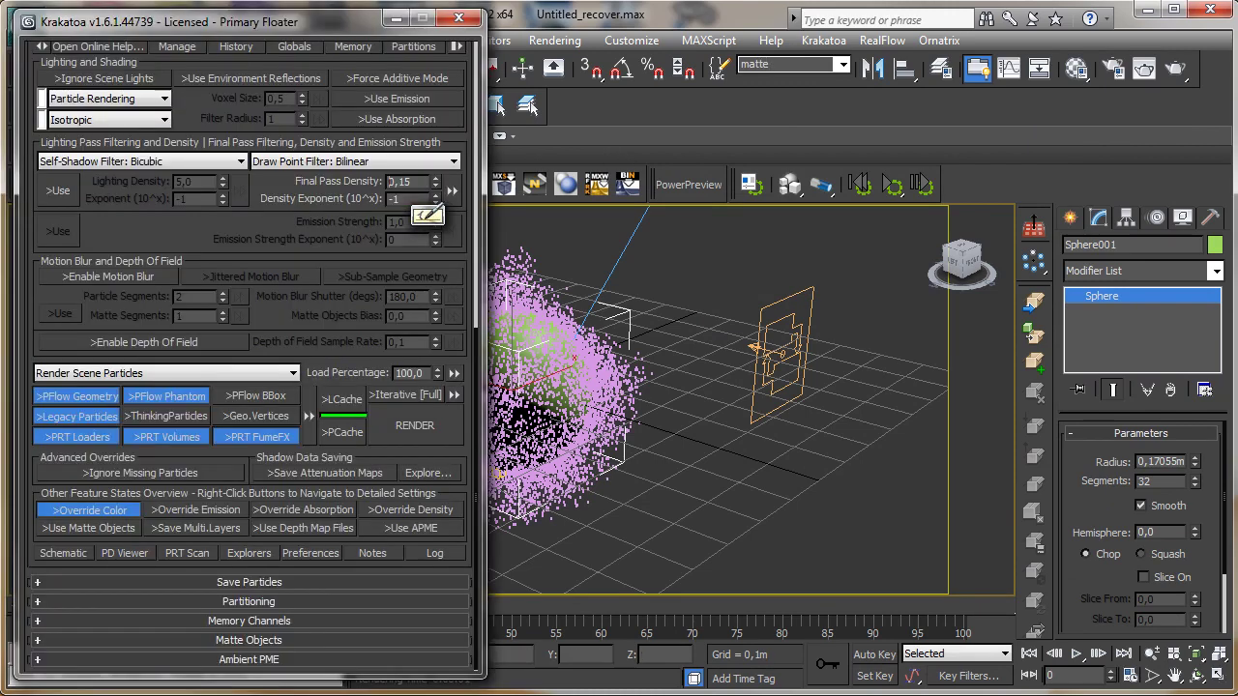
Assign the matte selection set to Krakatoa's Matte Objects, enable matte objects, and render the Perspective view
click(242, 640)
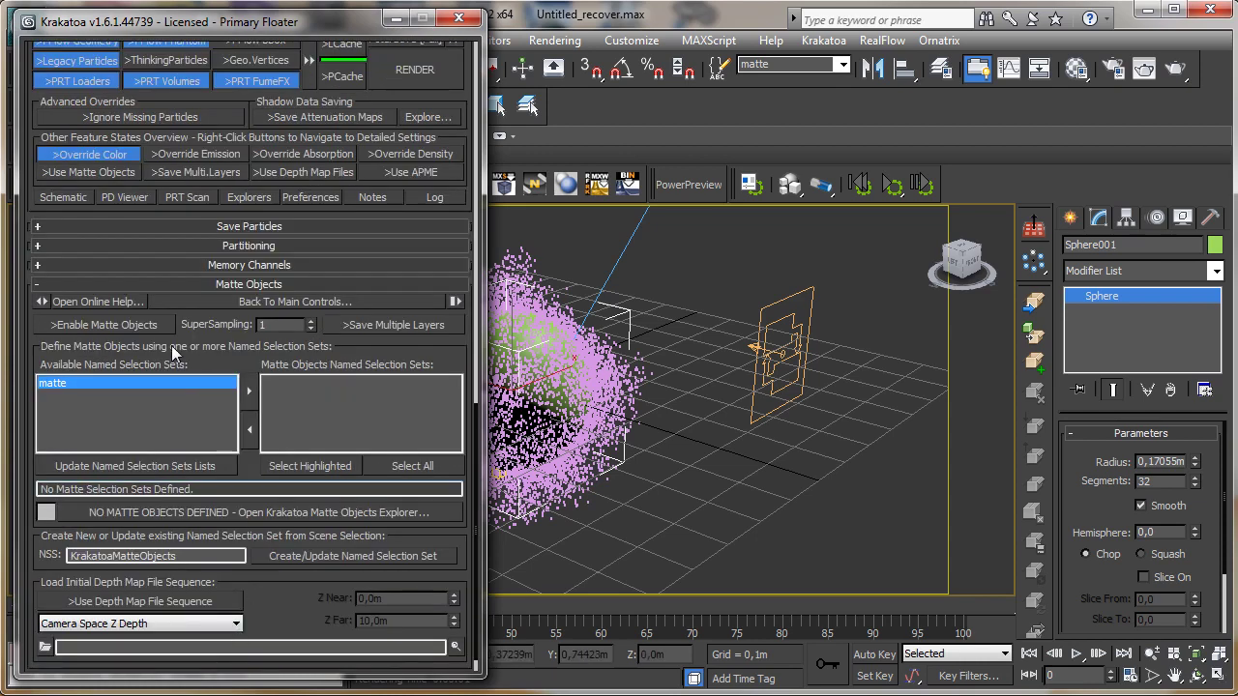
click(248, 390)
click(104, 326)
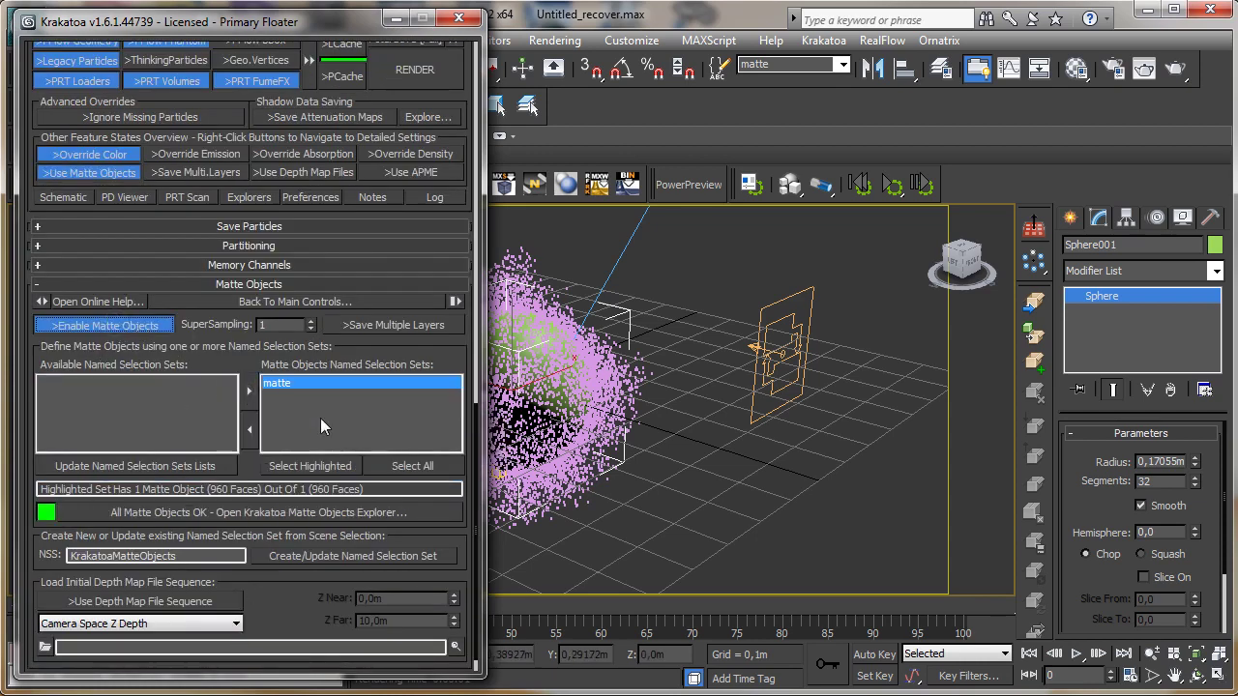
click(1144, 69)
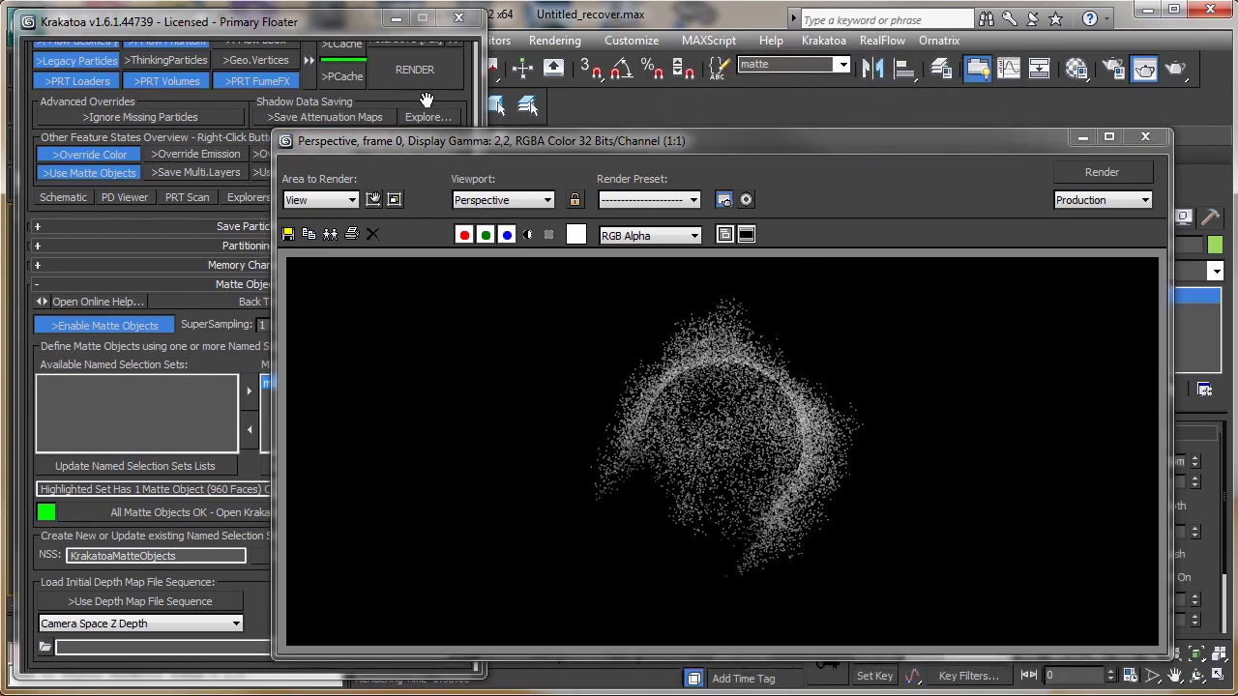
Set Krakatoa's global Override Color to light blue and render the particles again
drag(377, 97, 198, 501)
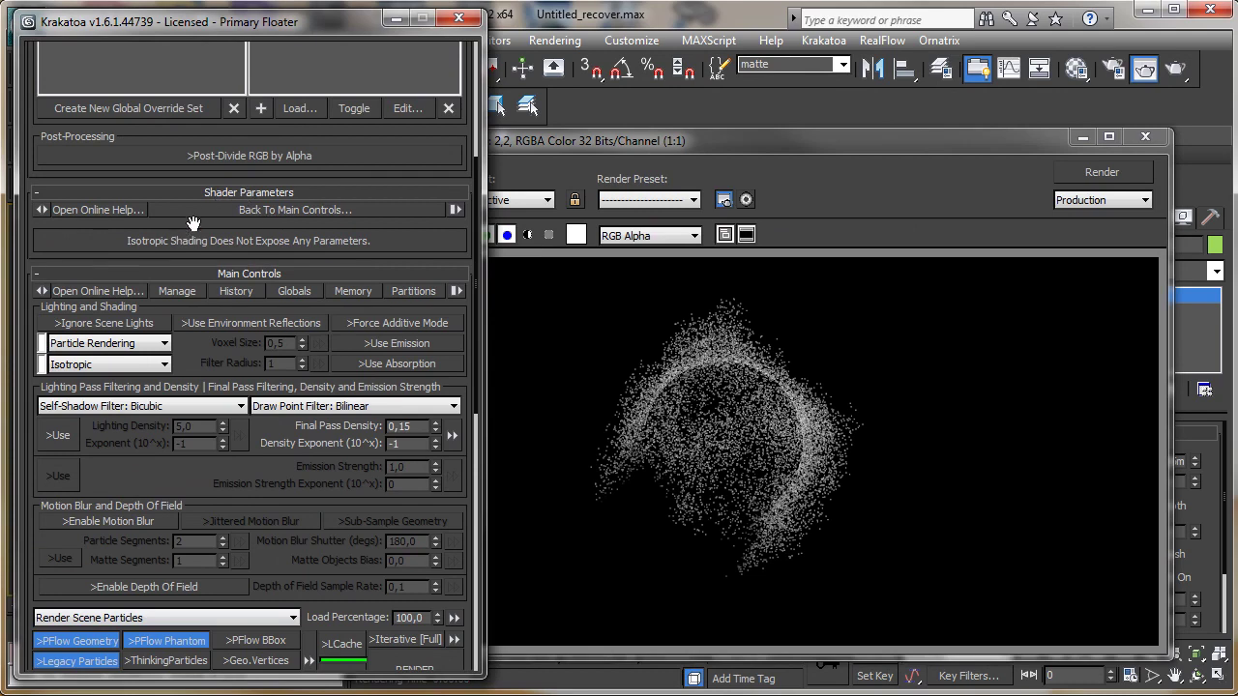
drag(205, 172, 155, 427)
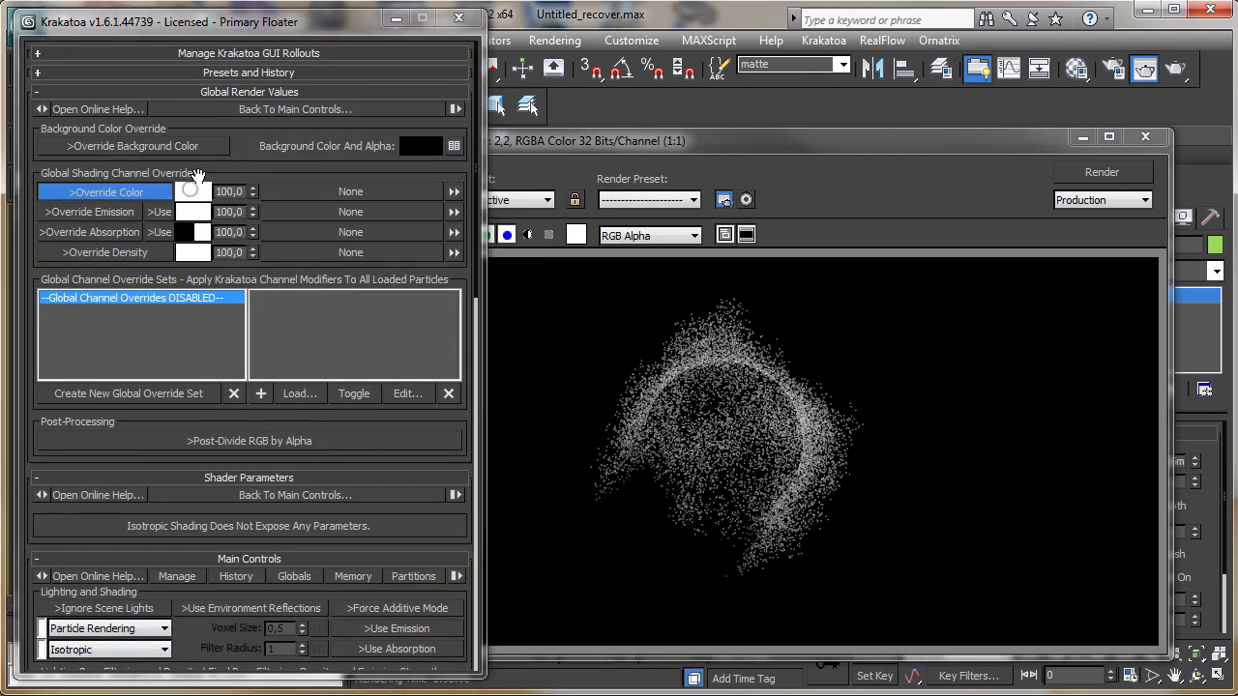
click(575, 235)
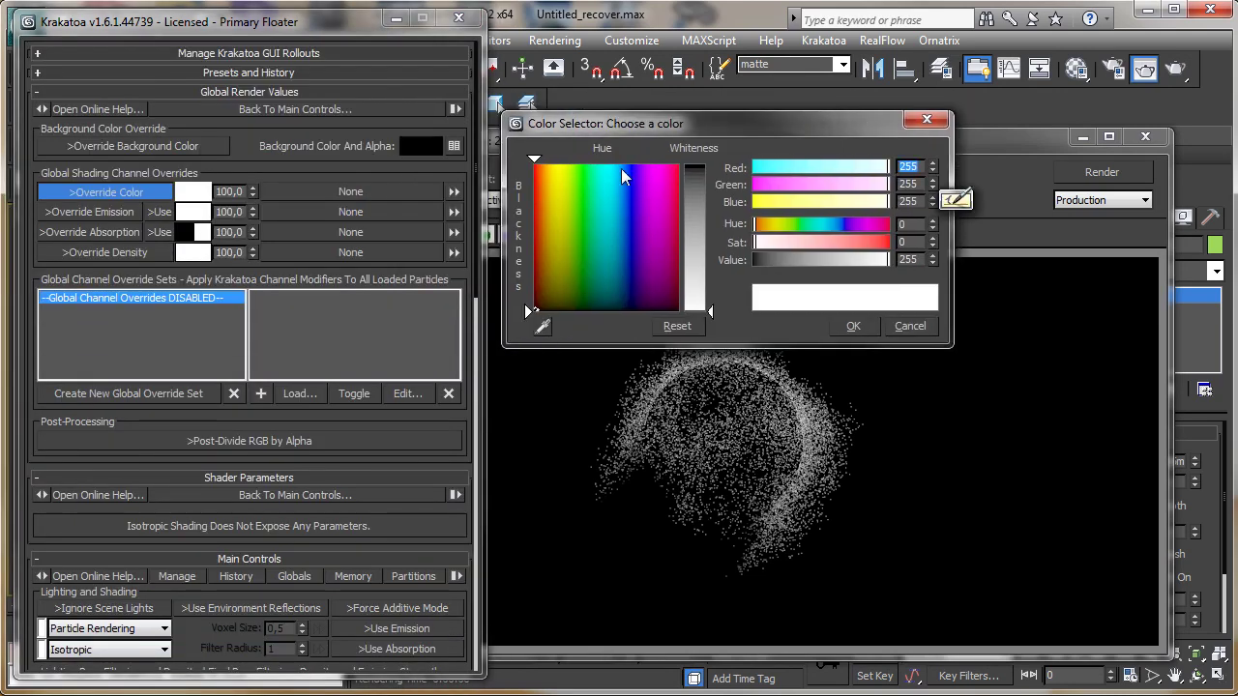
click(615, 168)
click(701, 176)
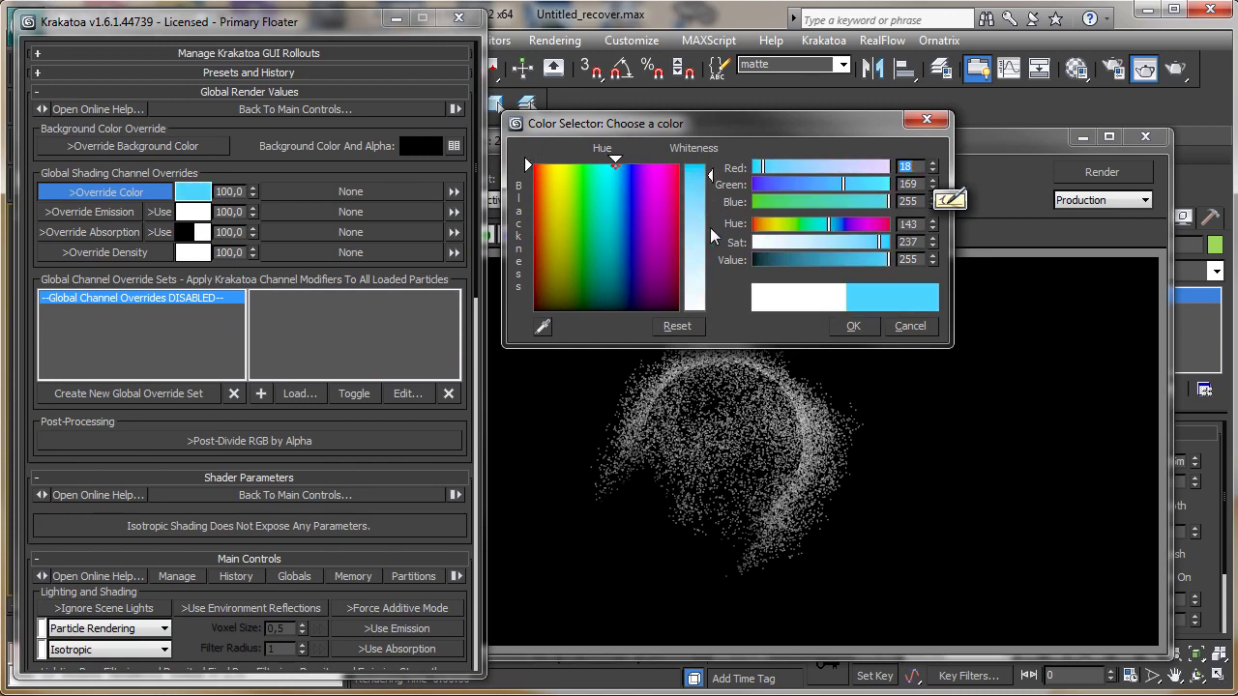
click(853, 327)
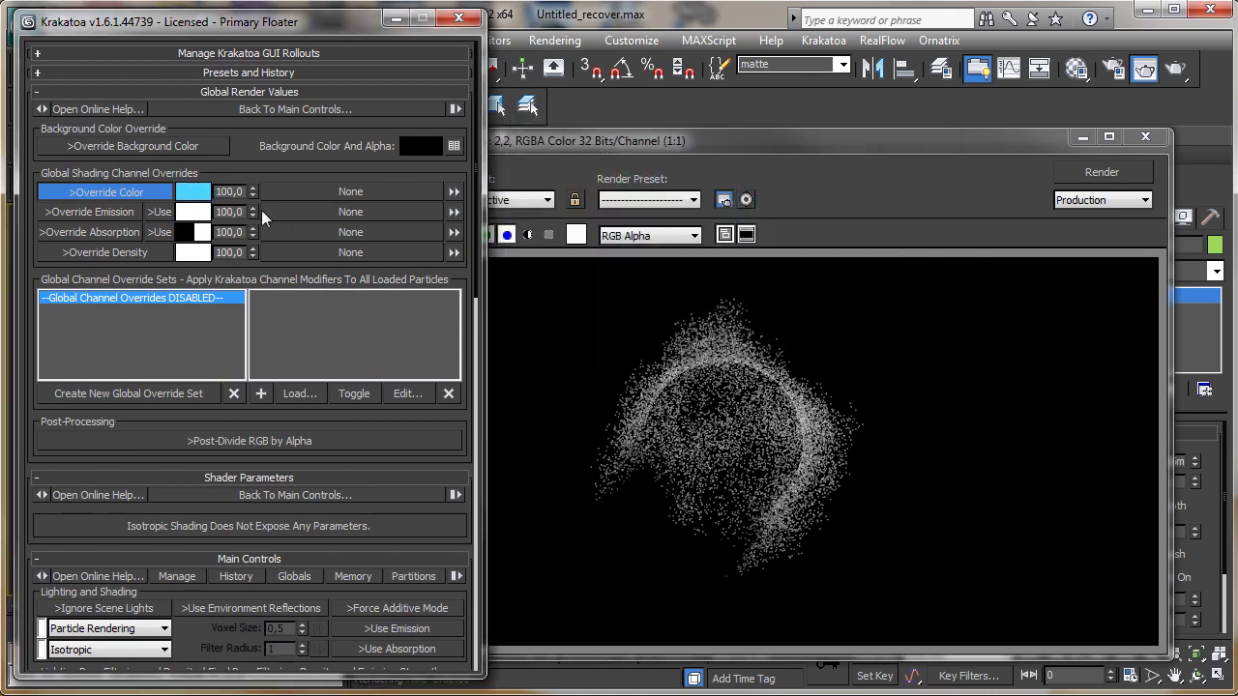
click(1125, 173)
drag(724, 135, 822, 125)
Enable Override Emission, preview a dark blue emission colour in a render, and close the colour selector
click(103, 212)
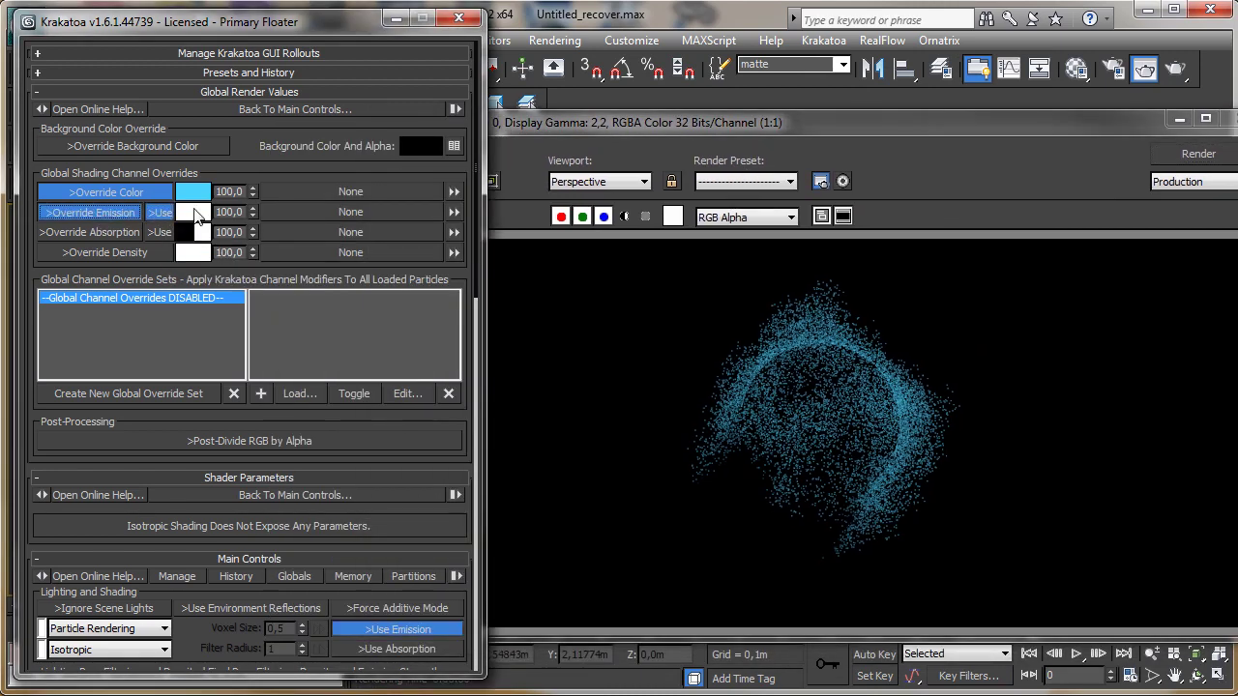
click(193, 211)
click(626, 280)
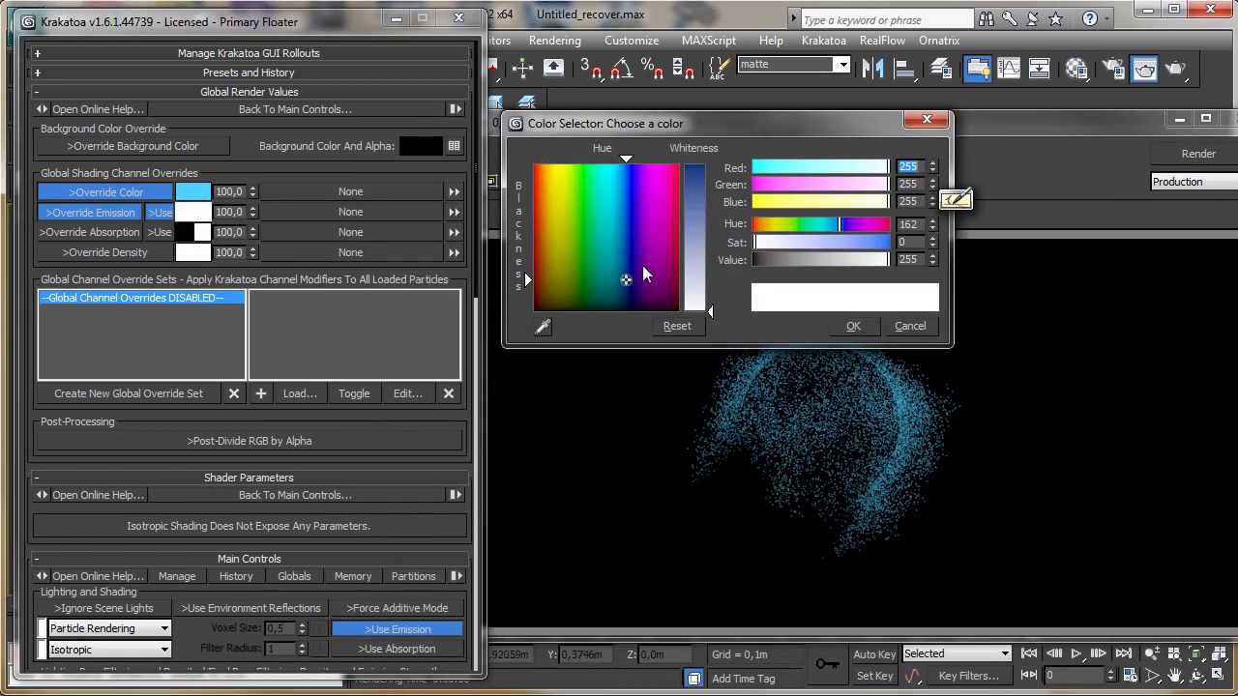
click(704, 184)
click(1195, 157)
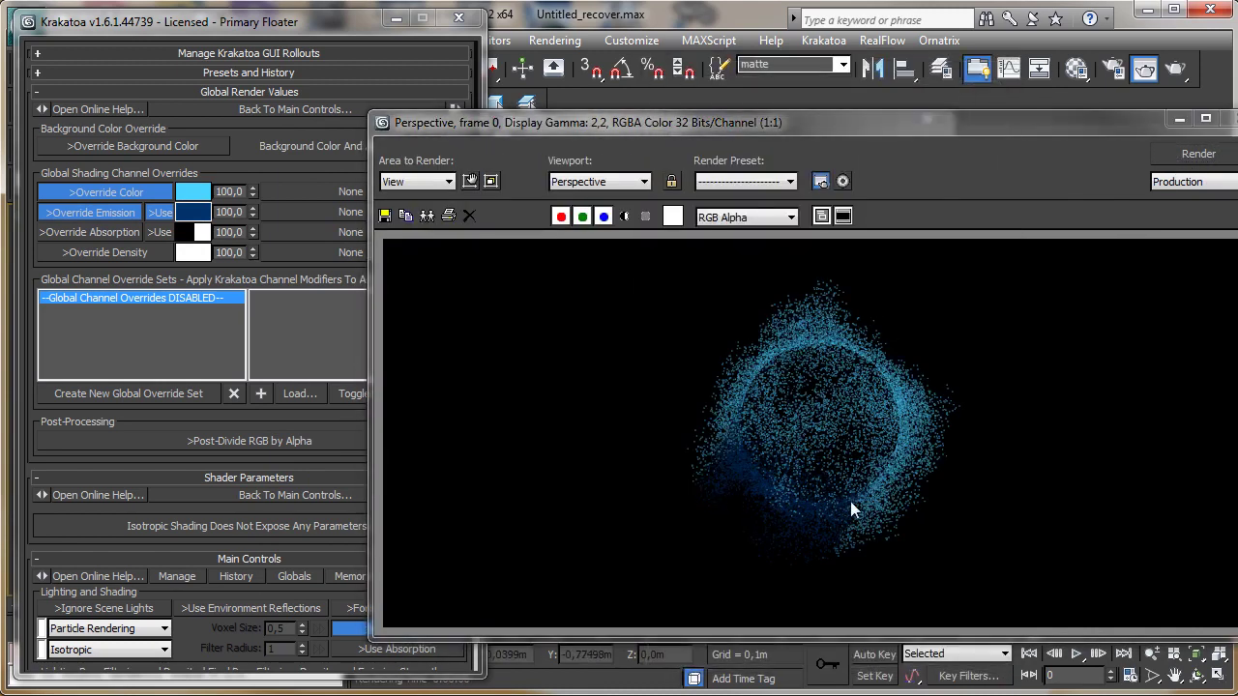
drag(897, 129, 853, 197)
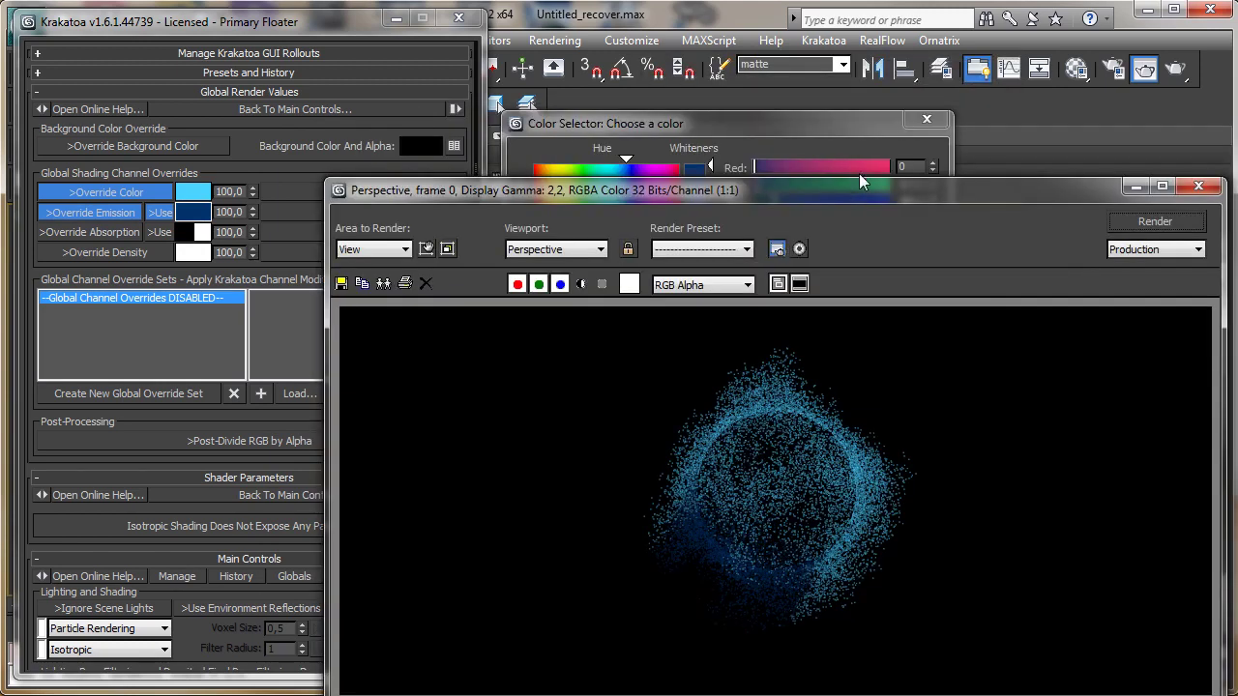
click(908, 124)
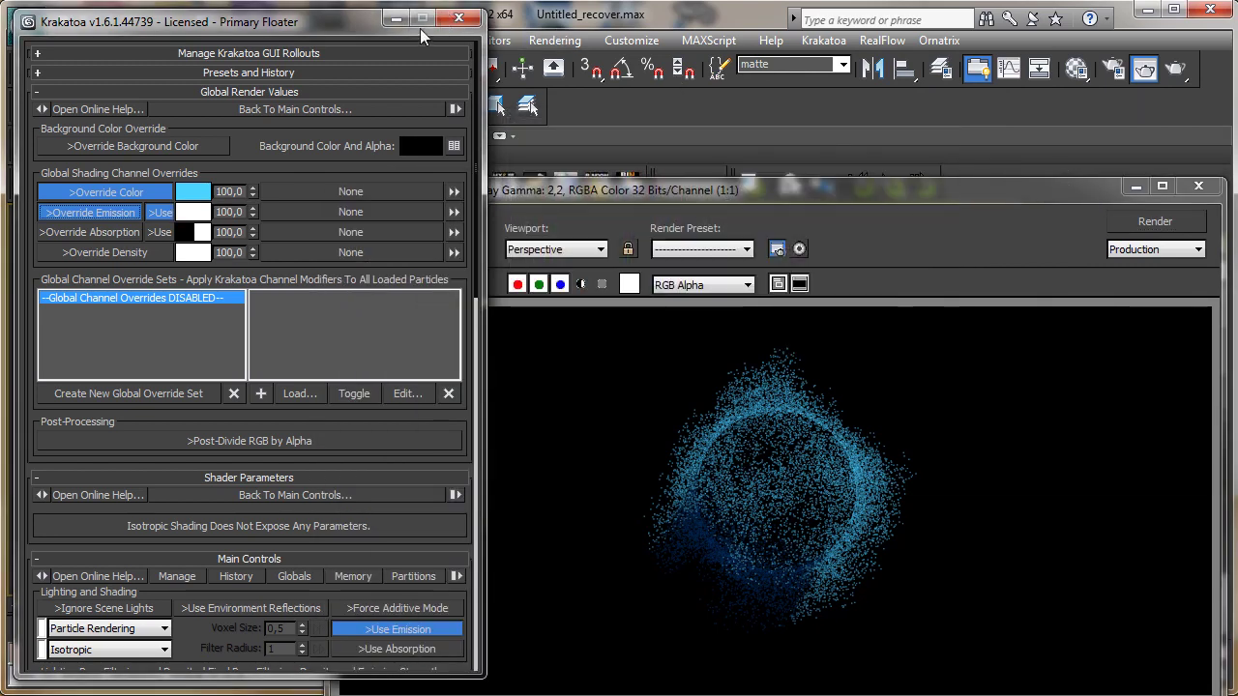
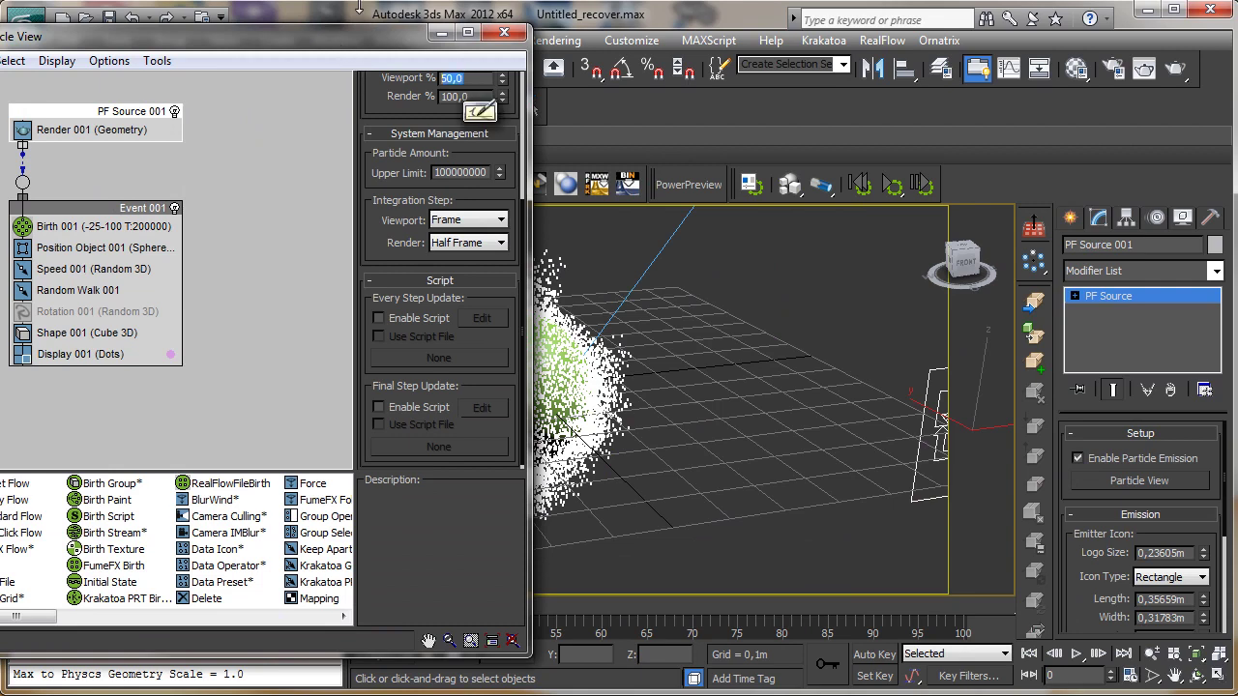
Set the PF Source's Viewport % to 5,0 and its Birth amount to 2000000, close Particle View, and render
key(Return)
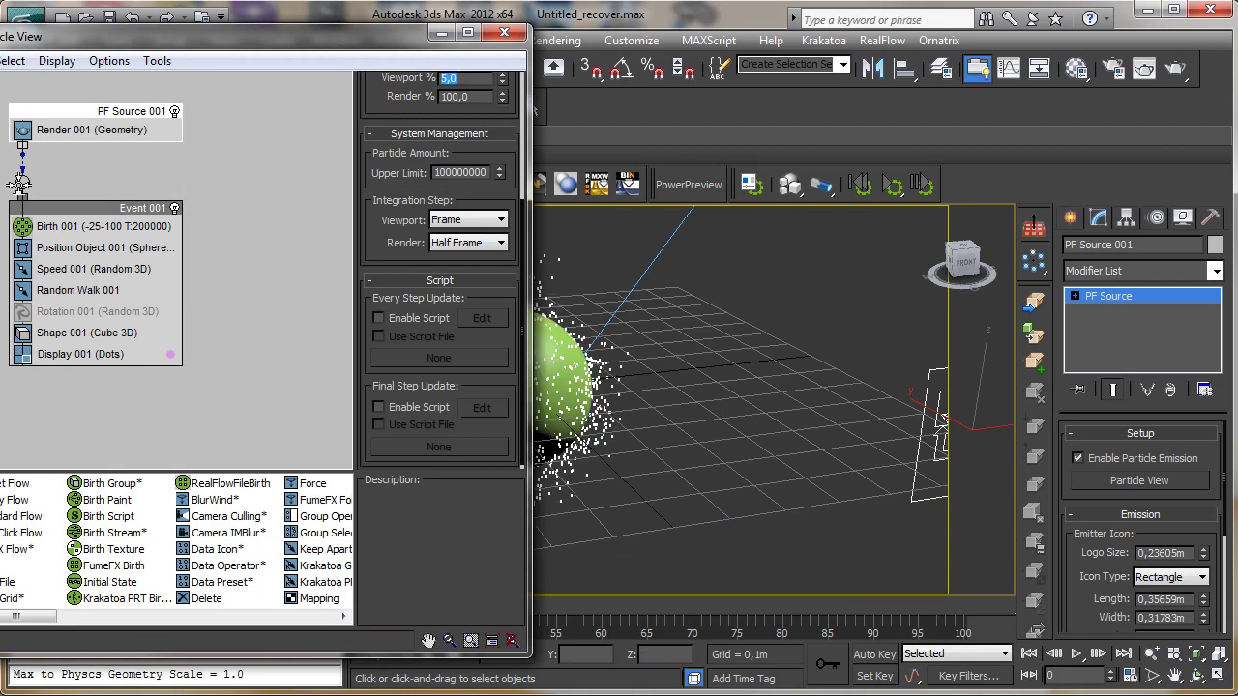
click(118, 226)
drag(189, 36, 315, 34)
click(604, 149)
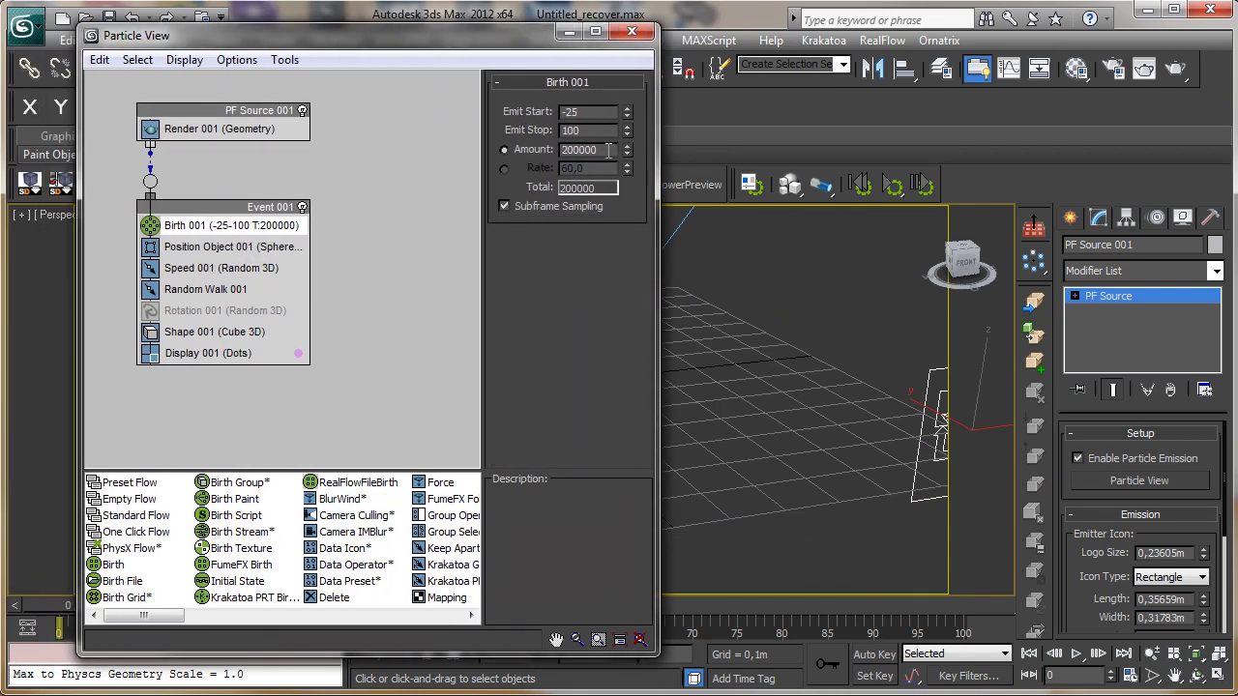
text(0)
key(Return)
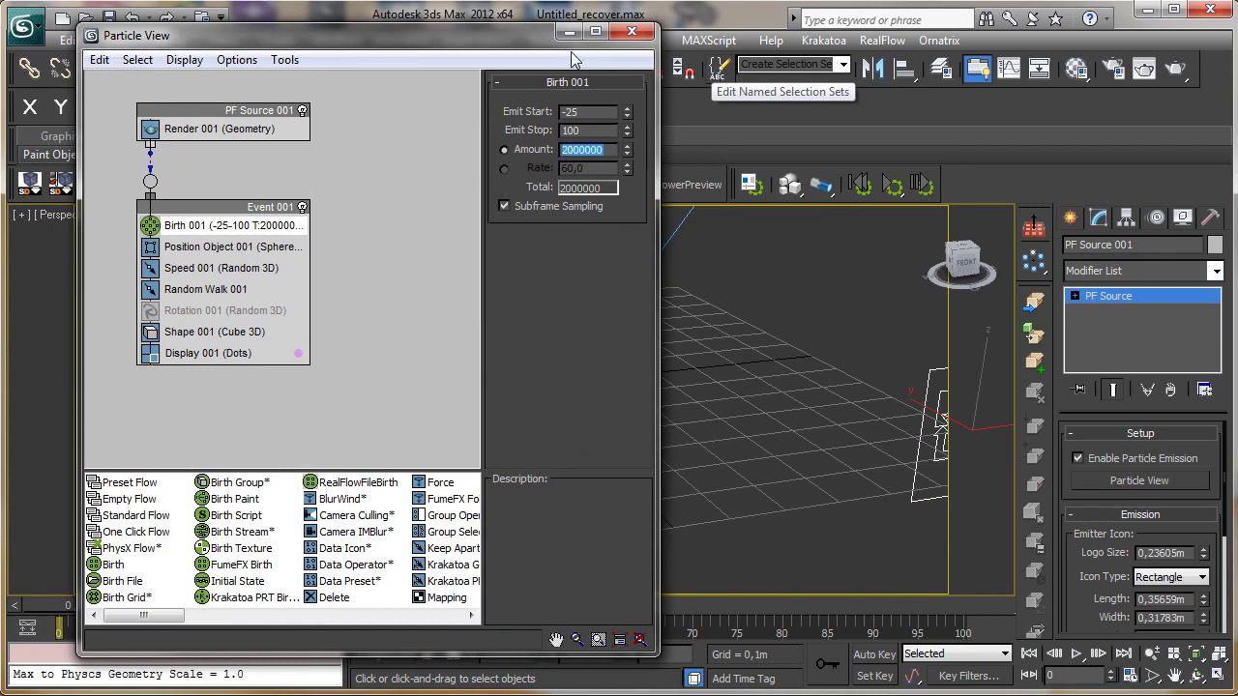
click(631, 32)
click(1144, 67)
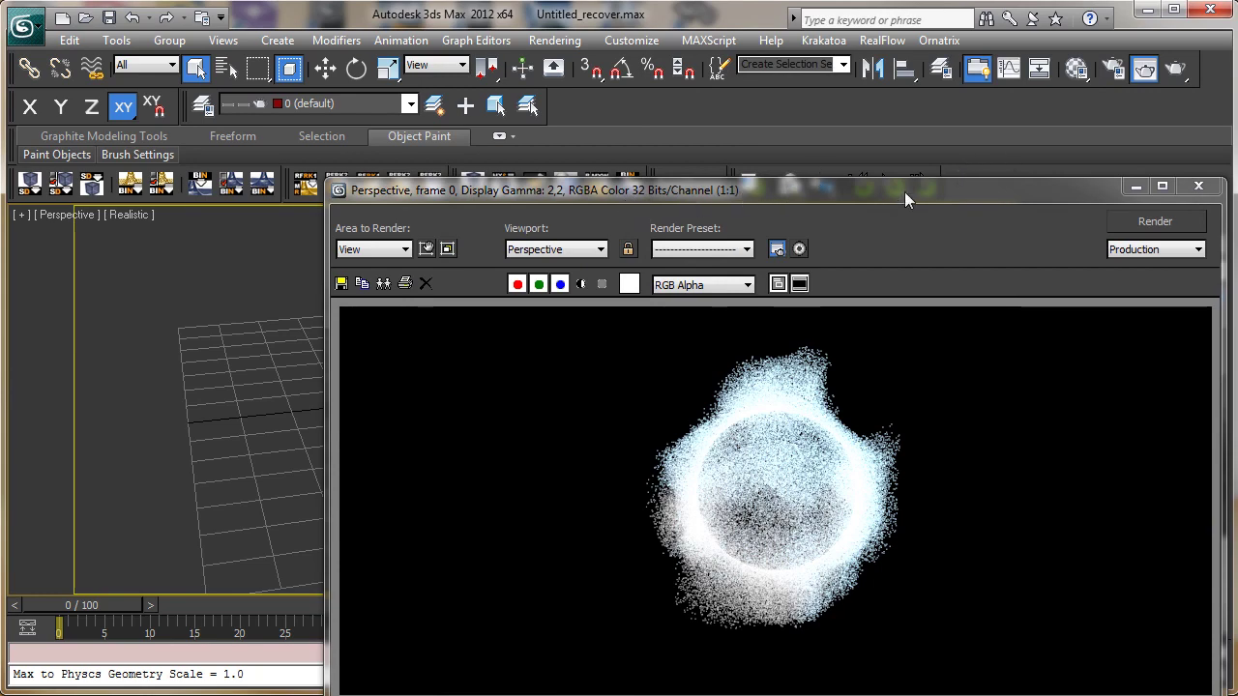
drag(904, 191, 803, 77)
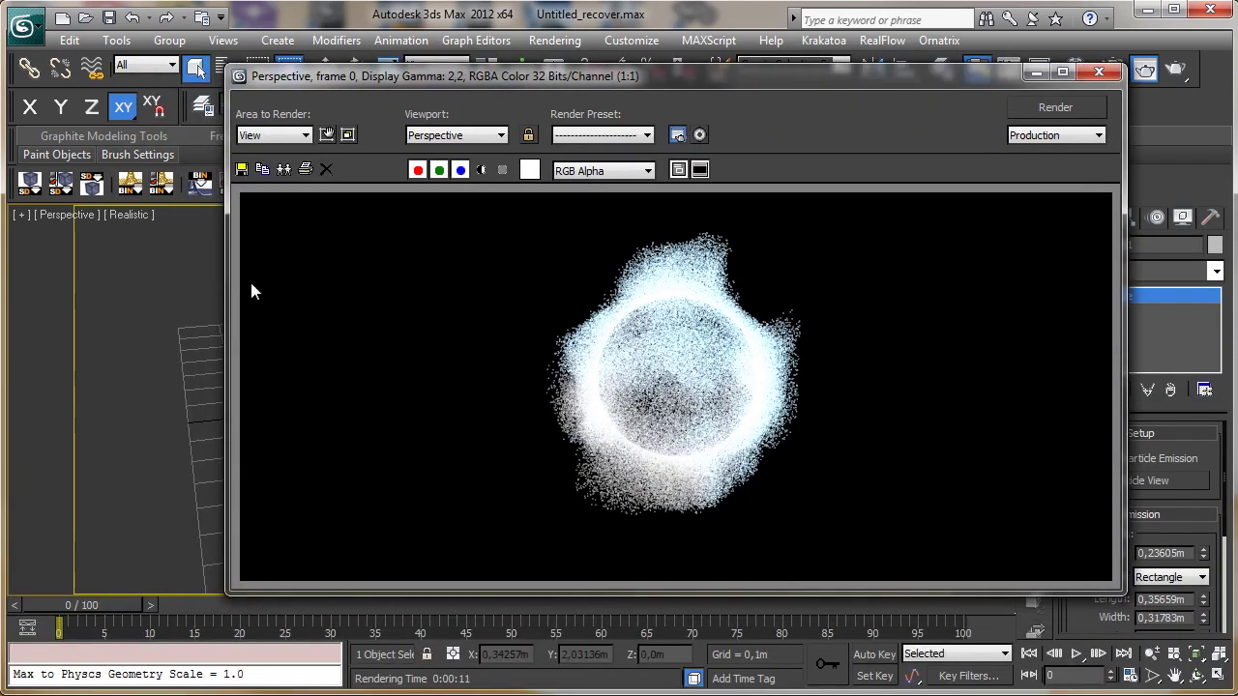
Set Krakatoa's Override Emission colour to a muted dark blue and render the view again
key(k)
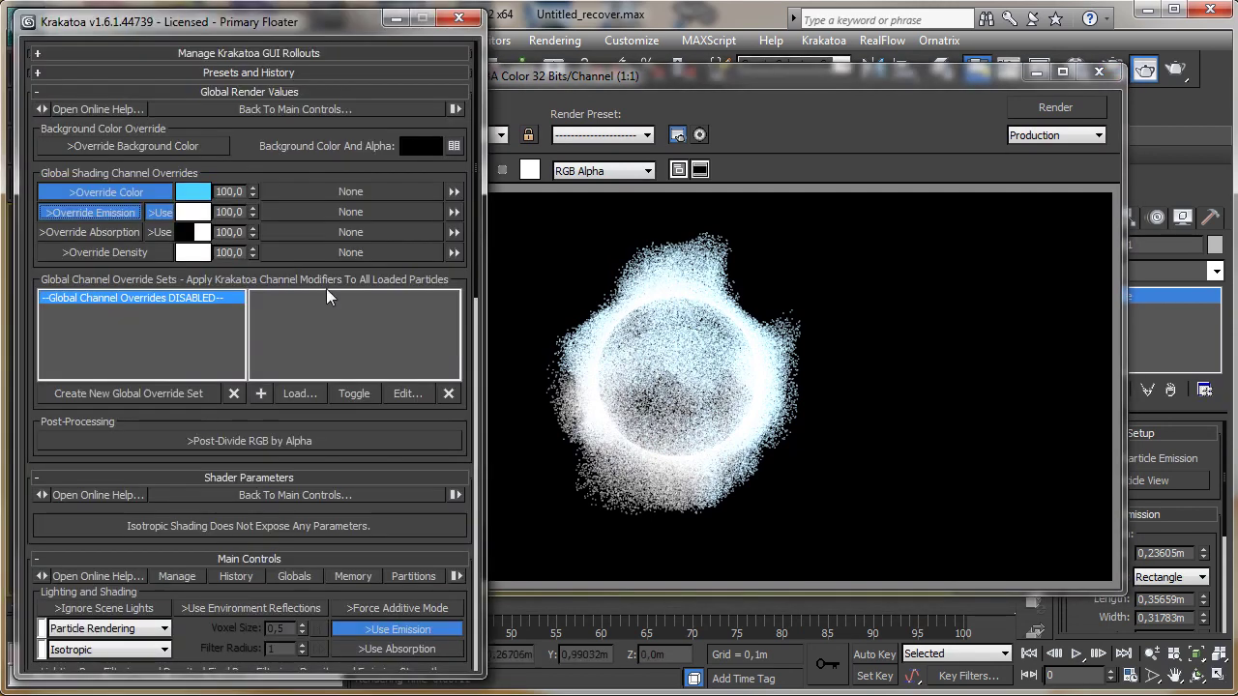
click(193, 211)
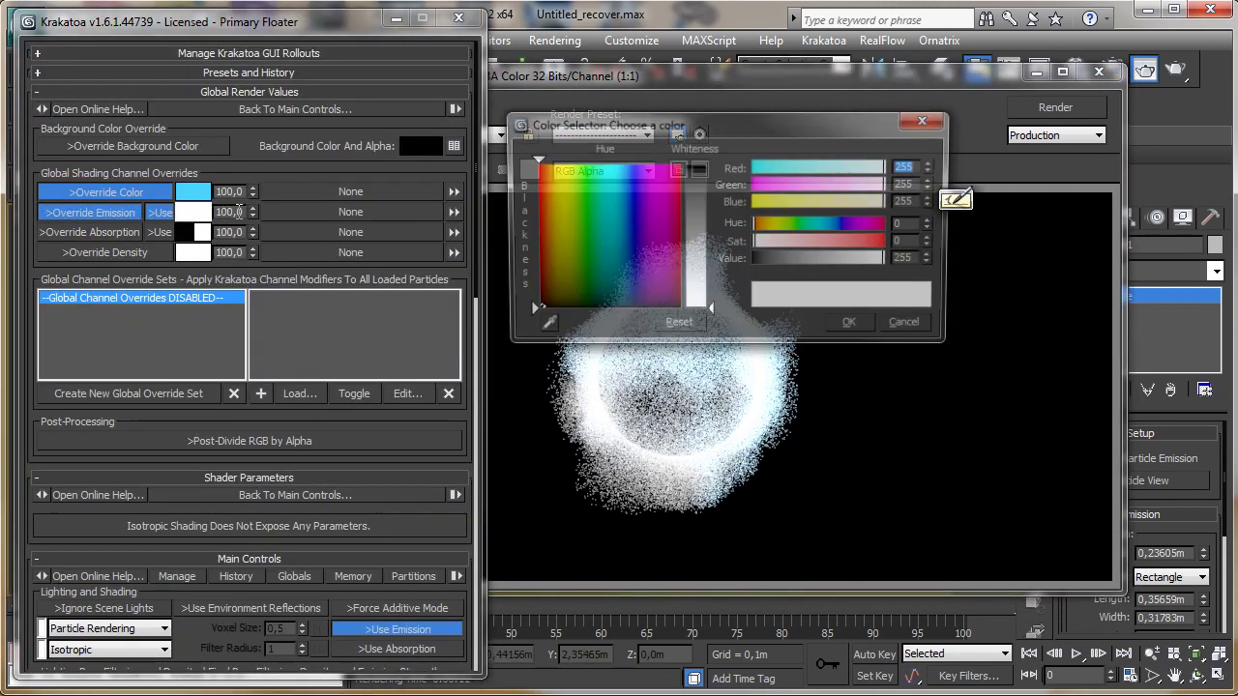
click(624, 284)
click(699, 174)
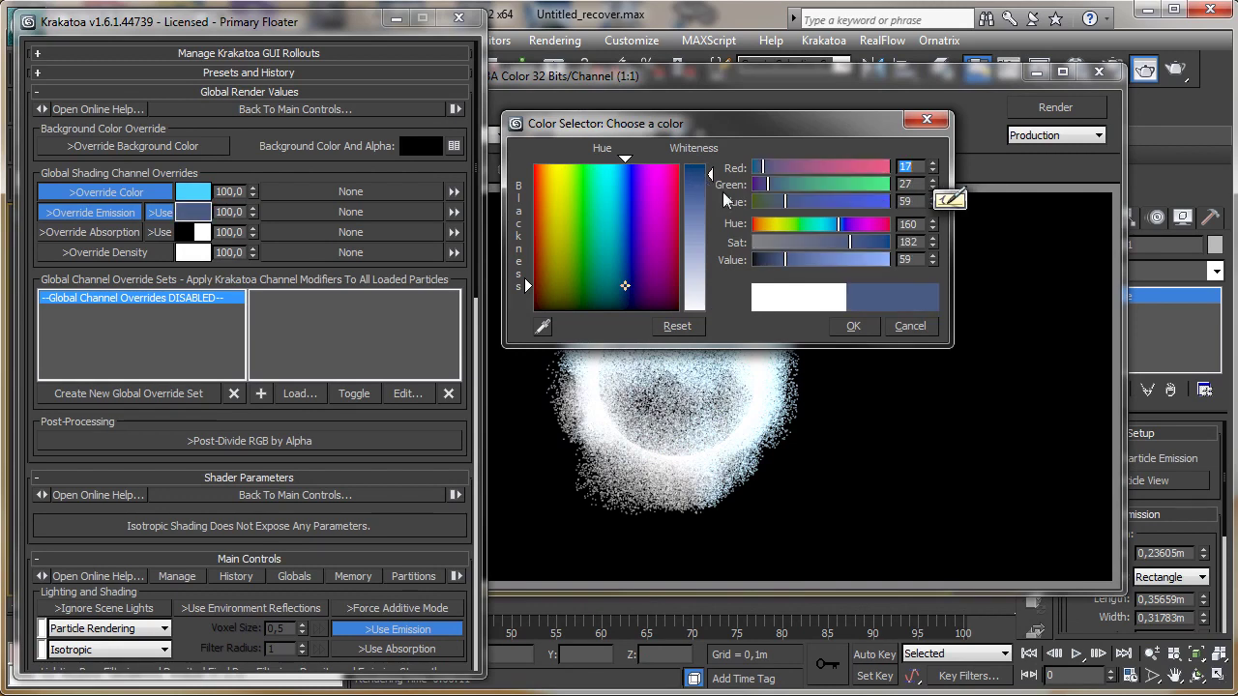
click(855, 326)
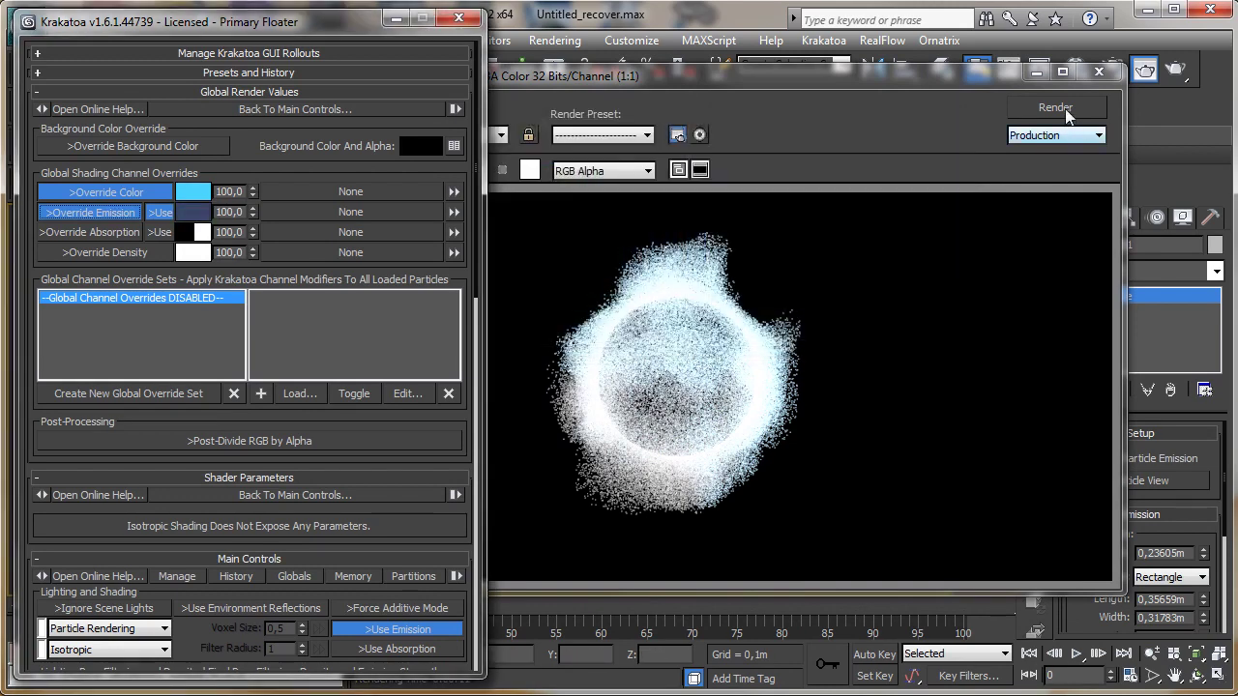
click(1063, 110)
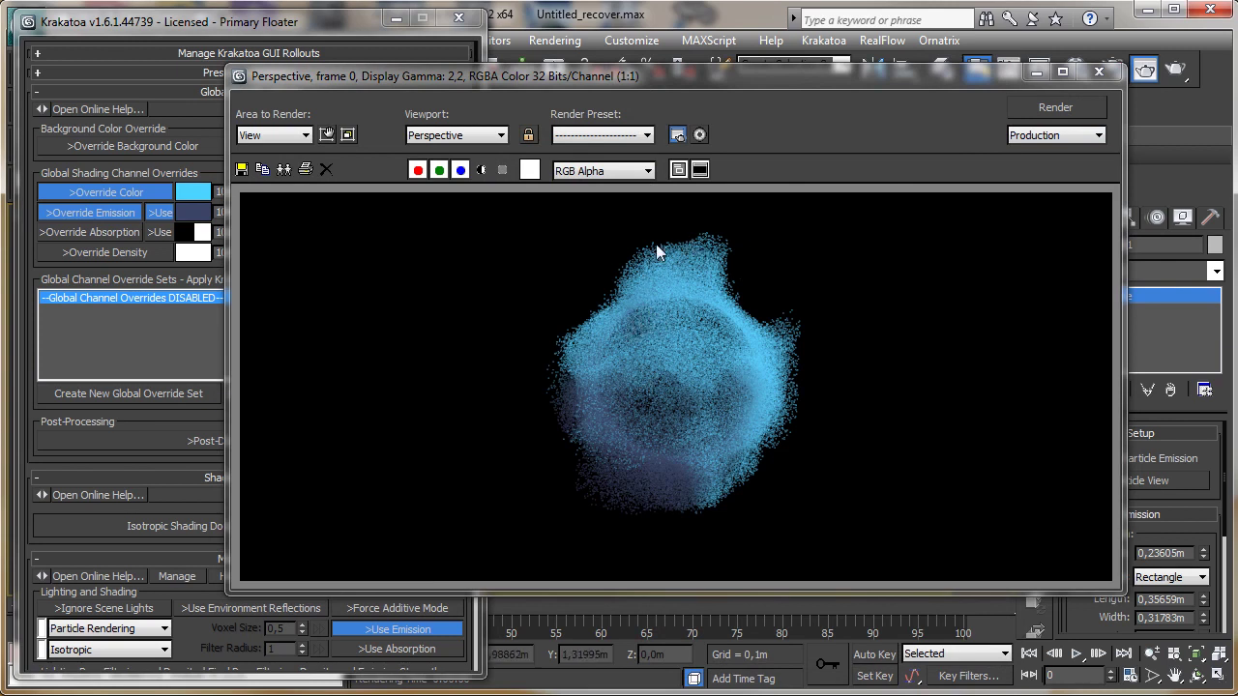
Put the render and Krakatoa windows away, go to frame 65, and render it
click(1035, 71)
click(461, 17)
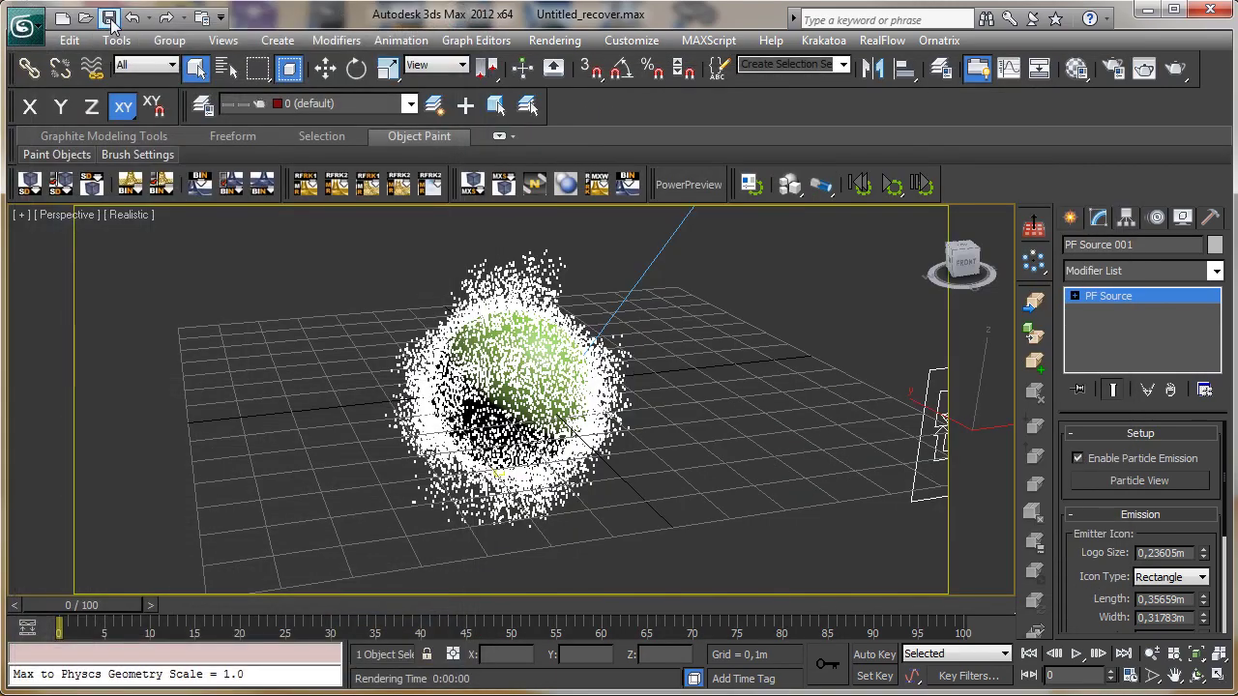
drag(86, 606, 661, 549)
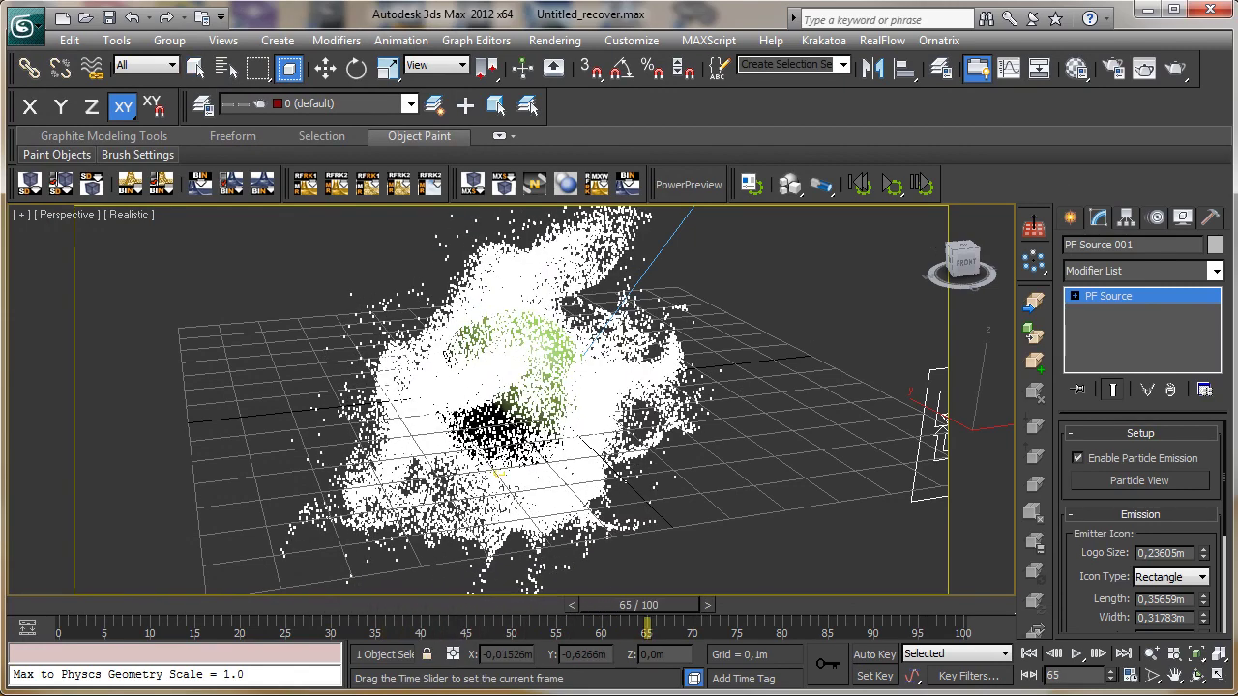
click(1144, 68)
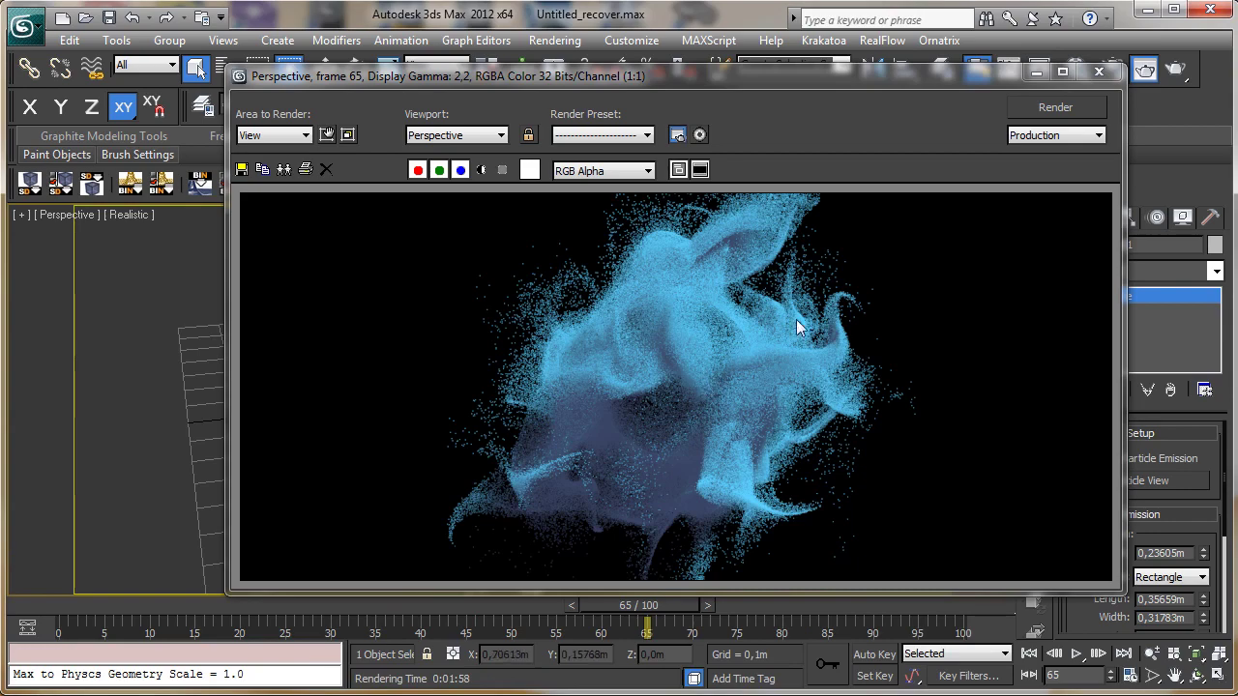
Try Krakatoa's motion blur with 5 particle segments in a render of frame 65, and disable motion blur again
click(1116, 65)
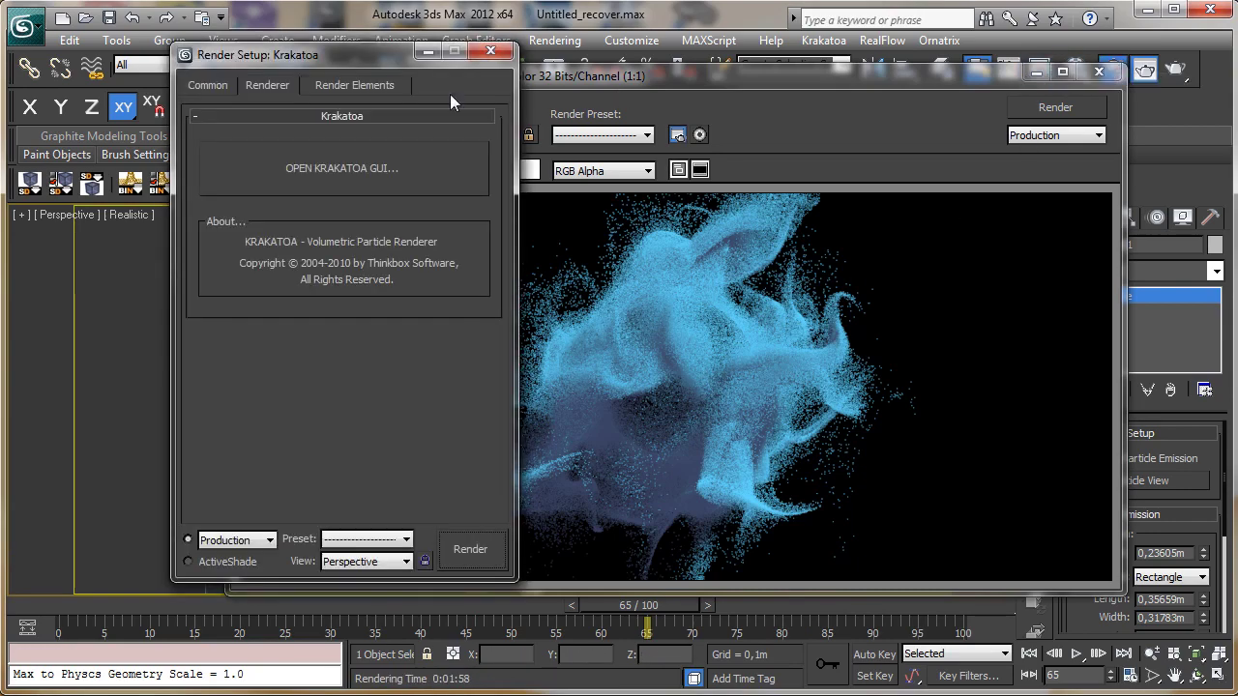
click(283, 161)
scroll(171, 201, down, 20)
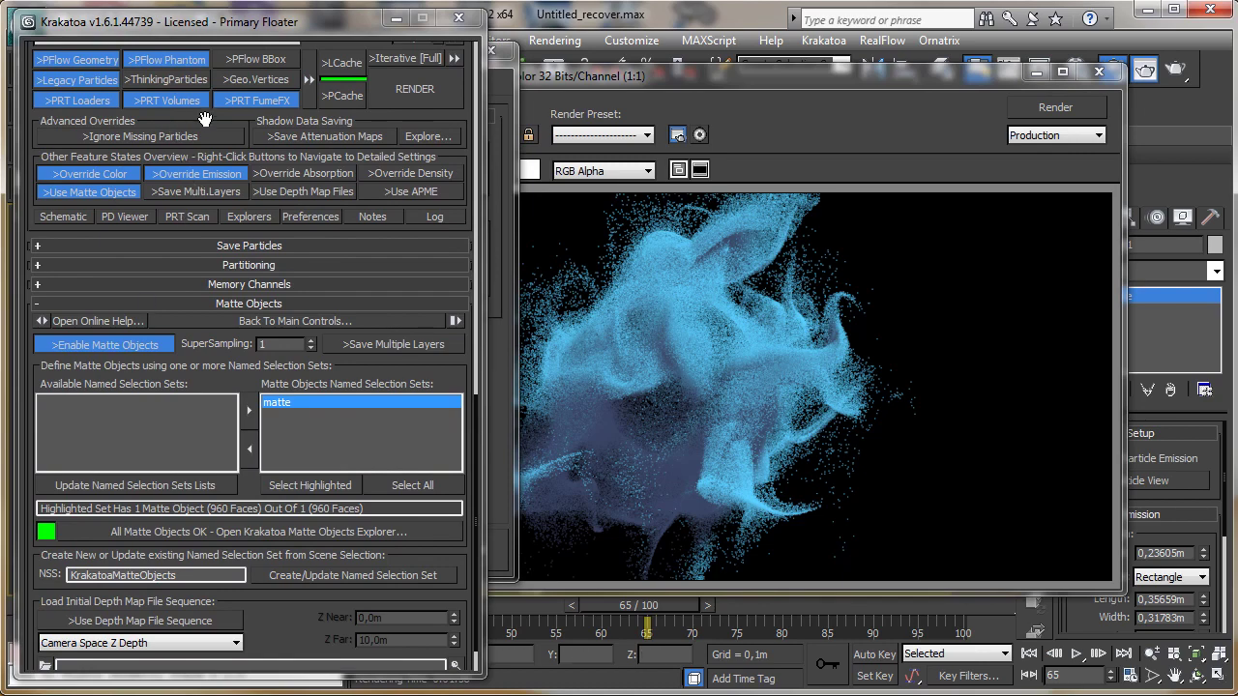
scroll(127, 470, up, 10)
click(109, 409)
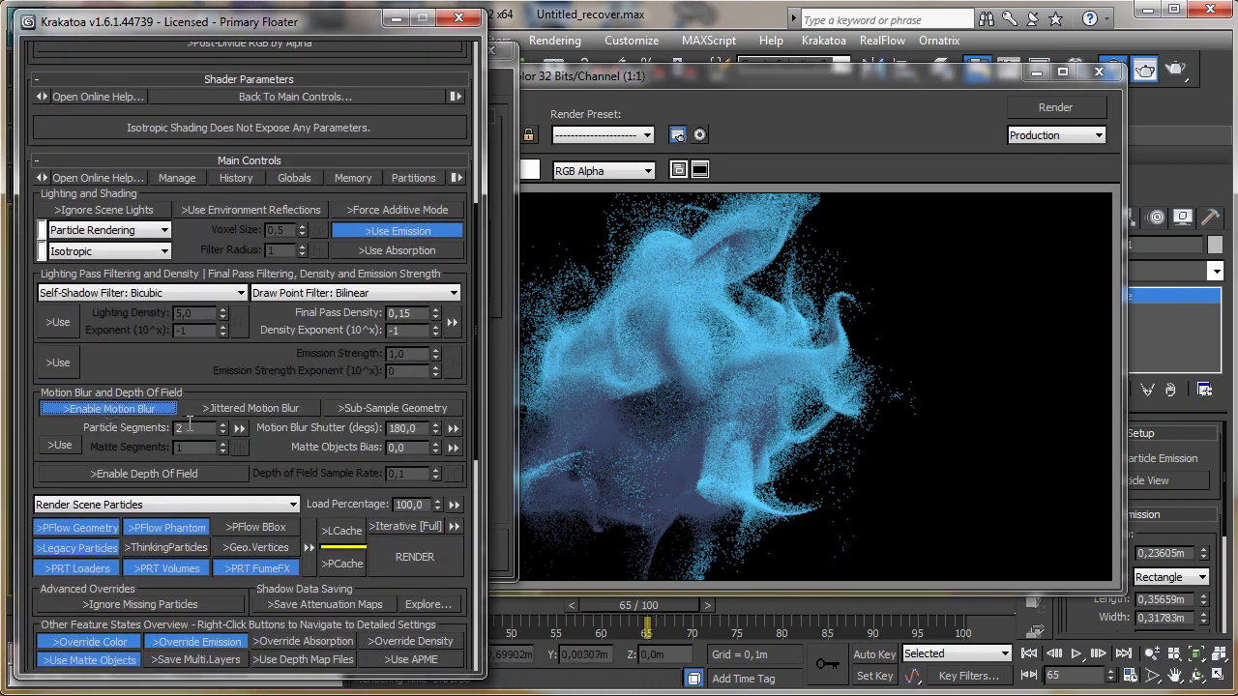
double_click(190, 428)
text(5)
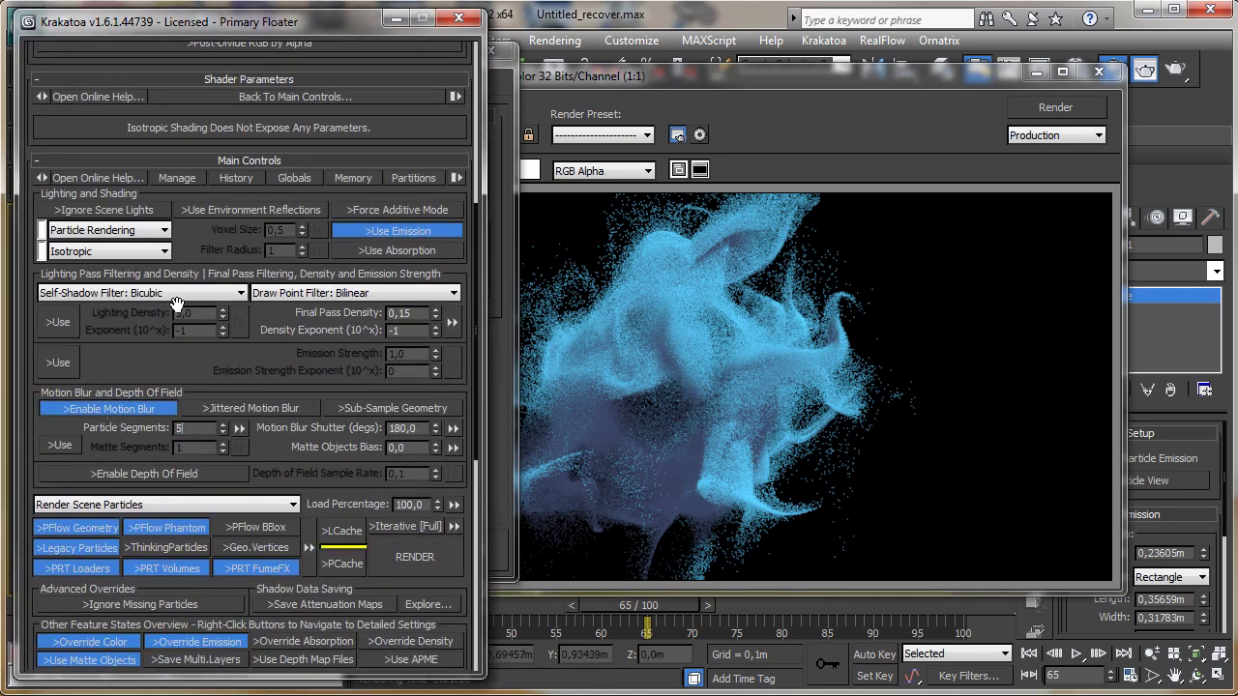
click(415, 558)
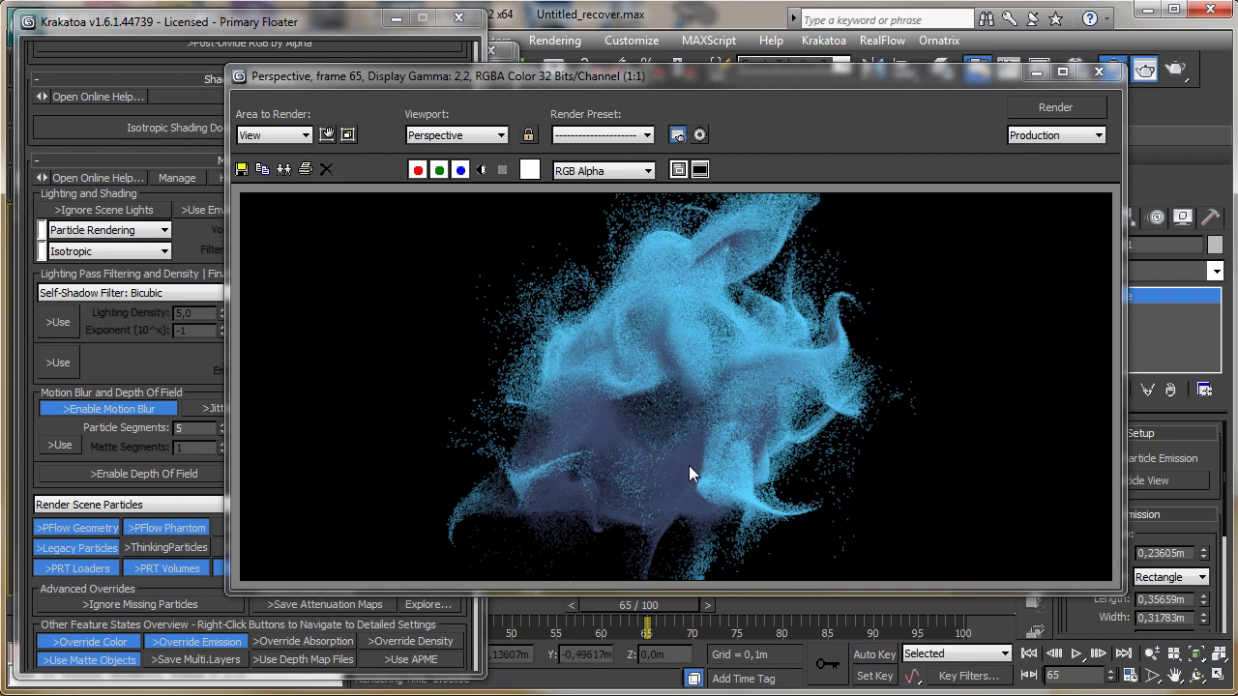
click(108, 408)
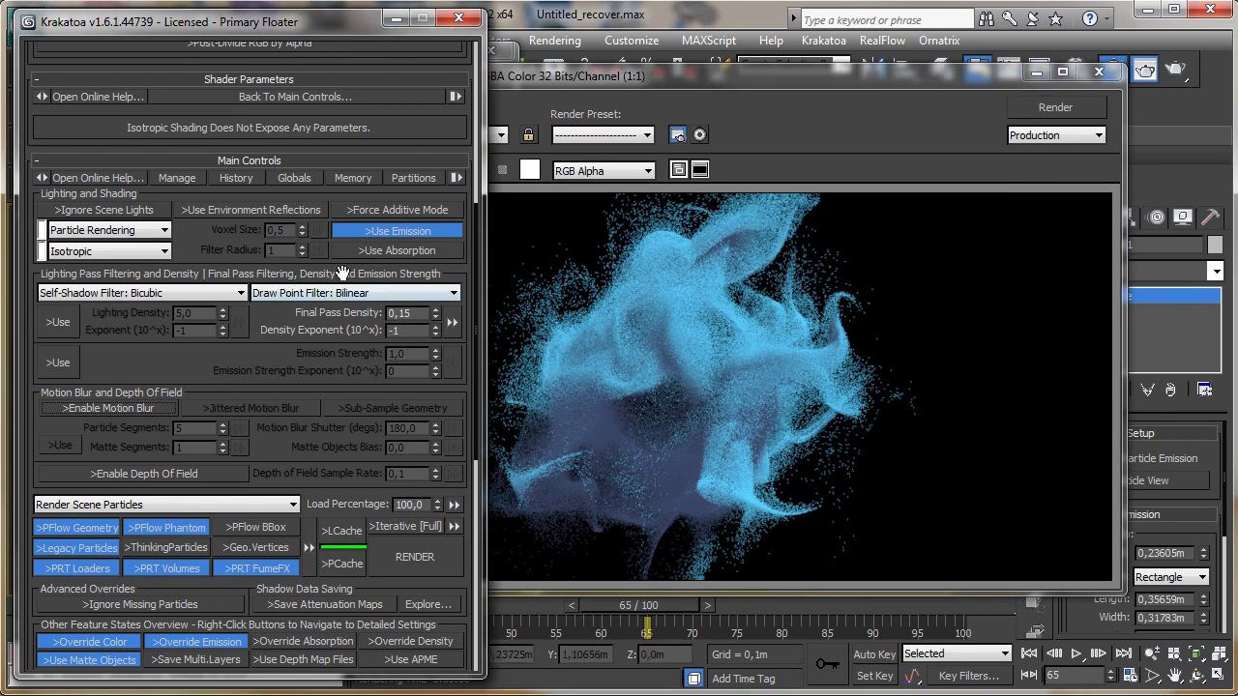
Lower Krakatoa's Final Pass Density to 0,05 and render frame 65 again
scroll(297, 368, down, 1)
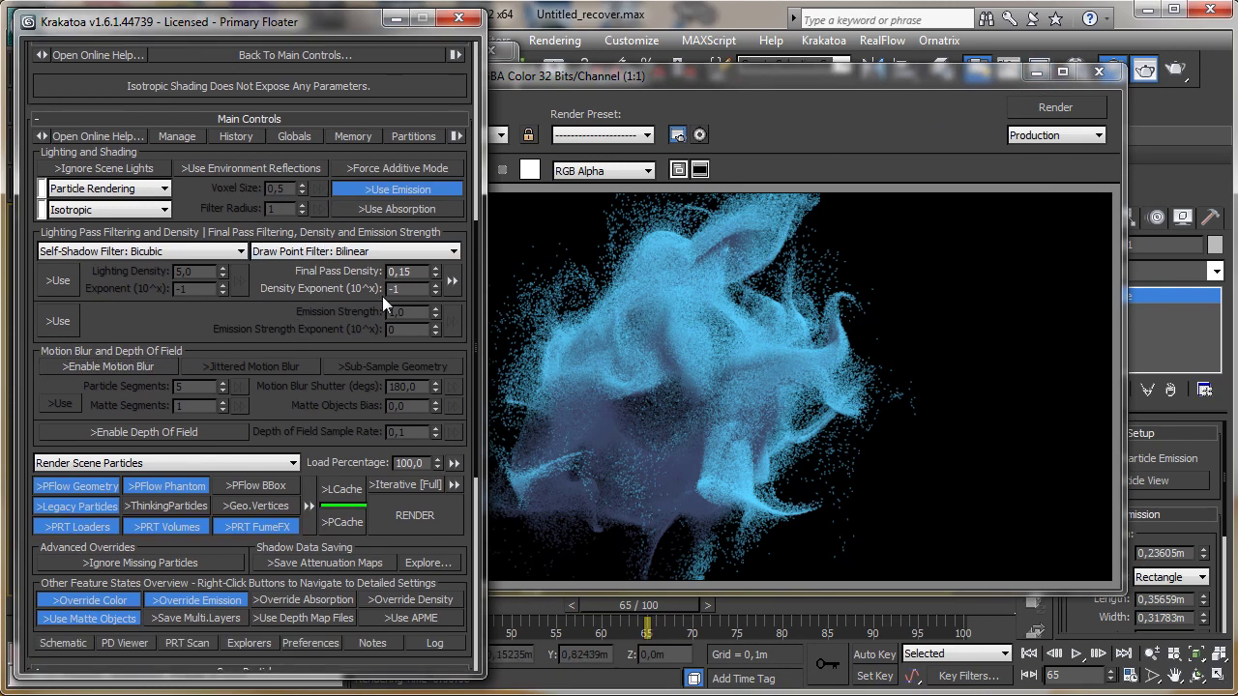
click(414, 272)
key(BackSpace)
key(BackSpace)
text(05)
key(Return)
click(1059, 104)
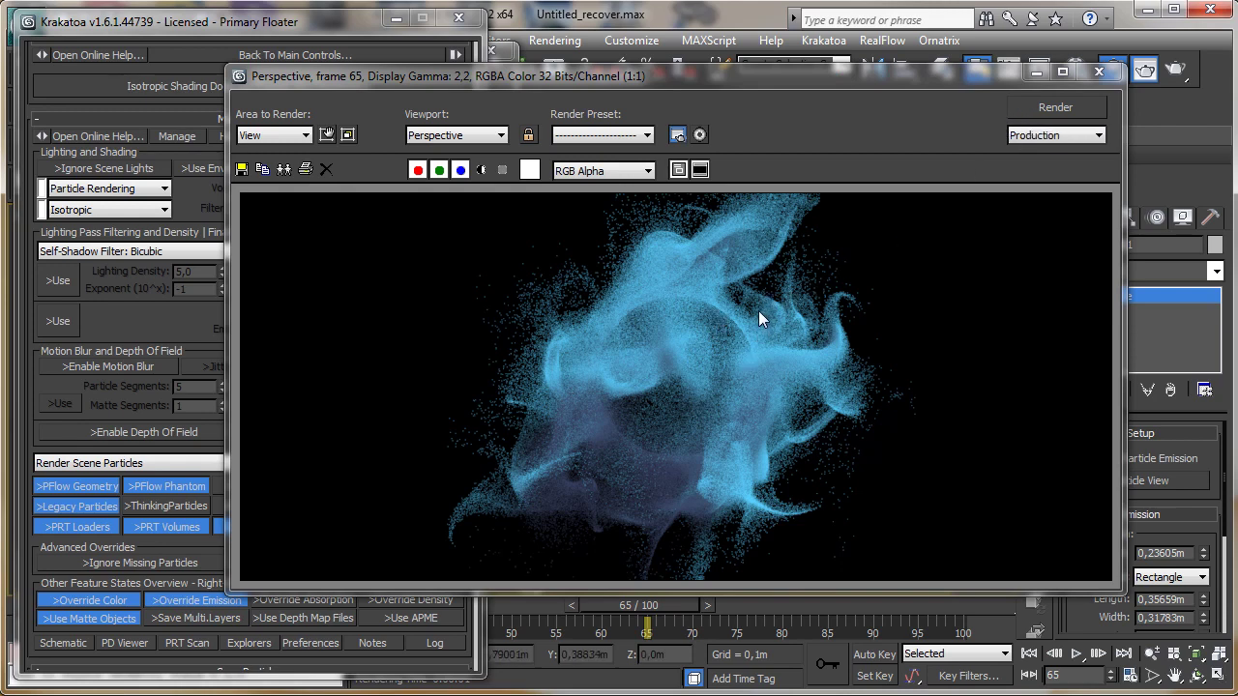
Put the render window away, open Particle View beside the Krakatoa window, and examine the Position Object 001 settings including its uniqueness seed
click(1036, 74)
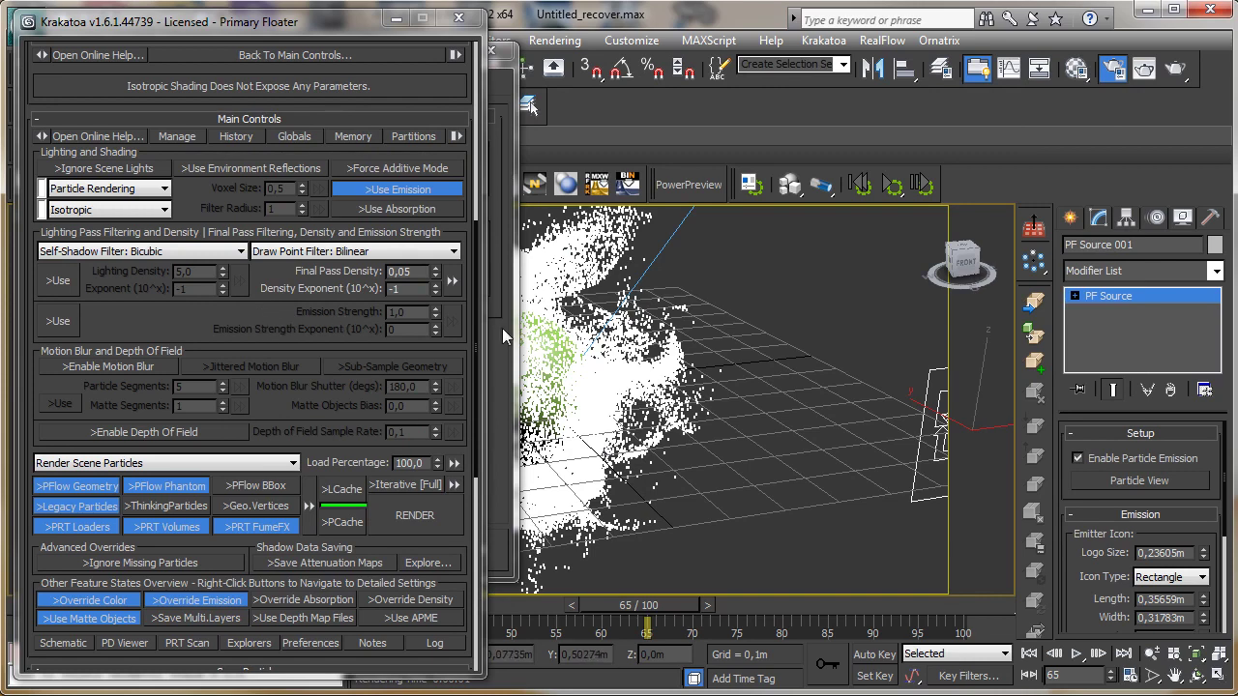
click(1115, 480)
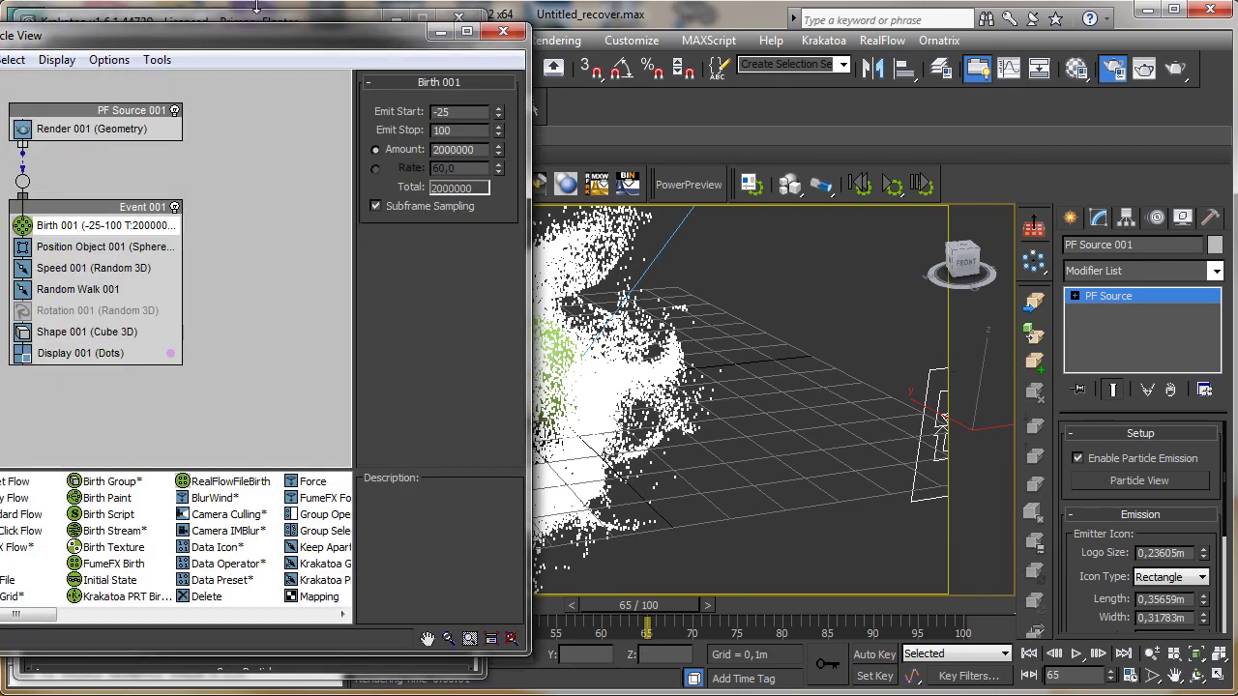
drag(261, 41, 827, 54)
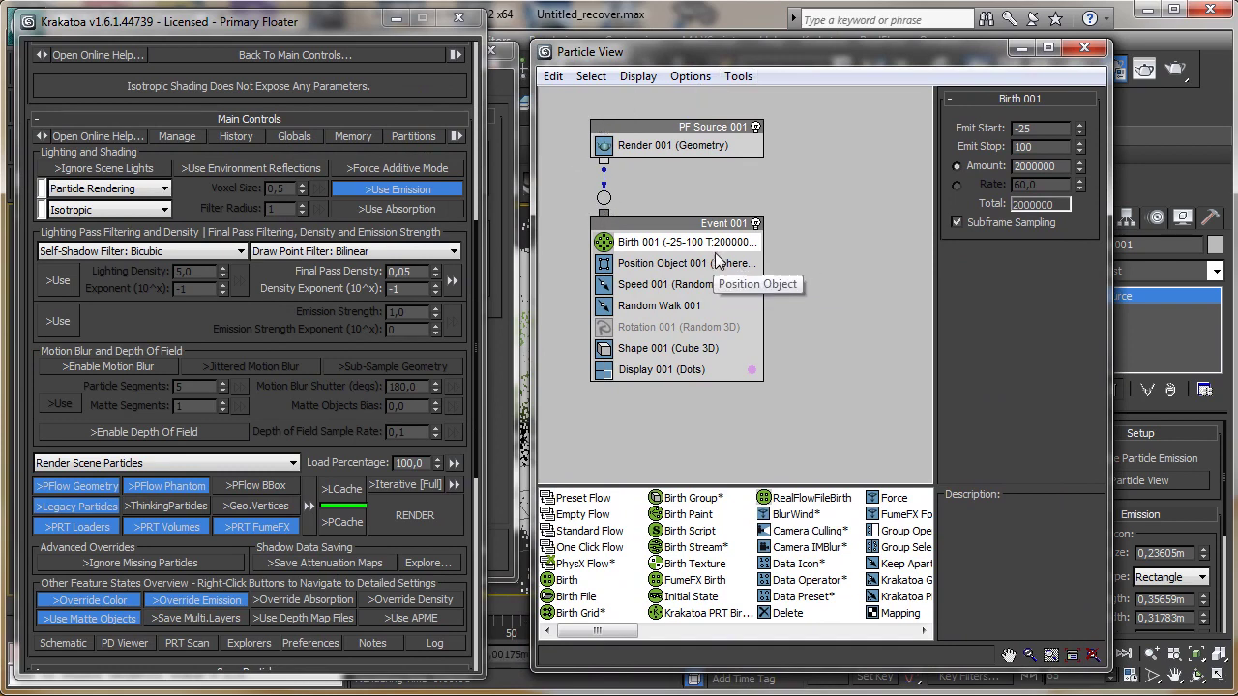
click(692, 275)
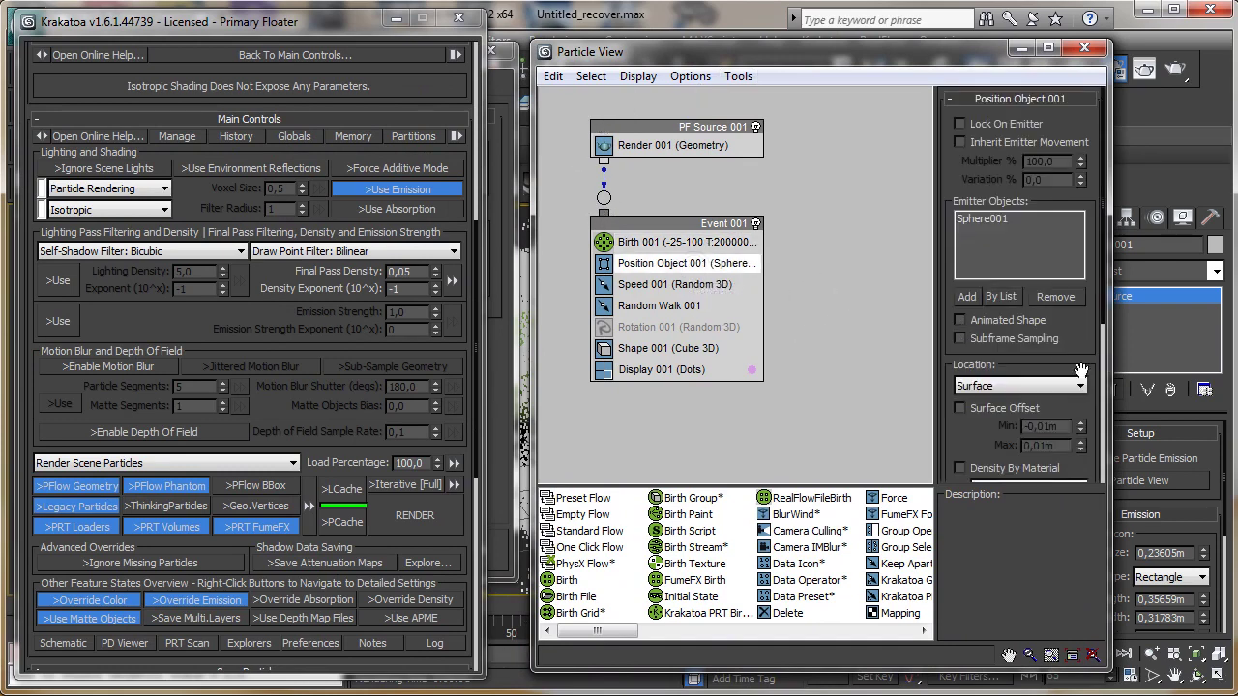
scroll(1075, 368, down, 5)
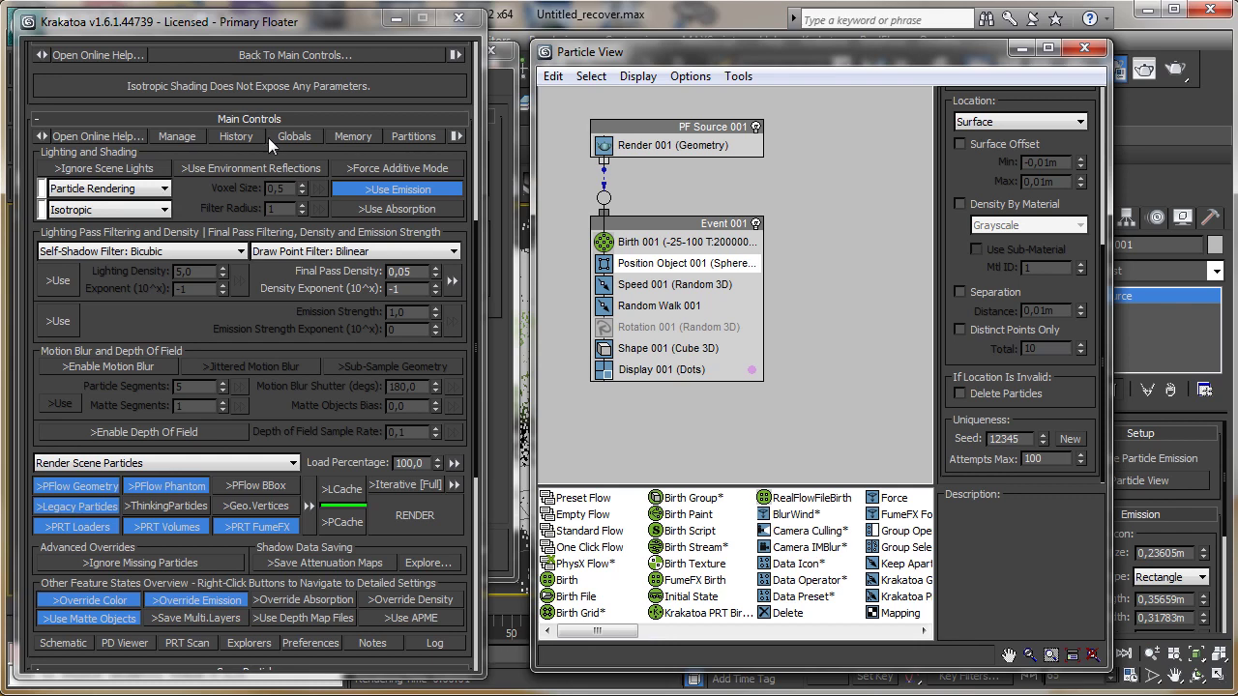
Set the Birth 001 operator's particle amount to 200000 and put Particle View away
click(735, 242)
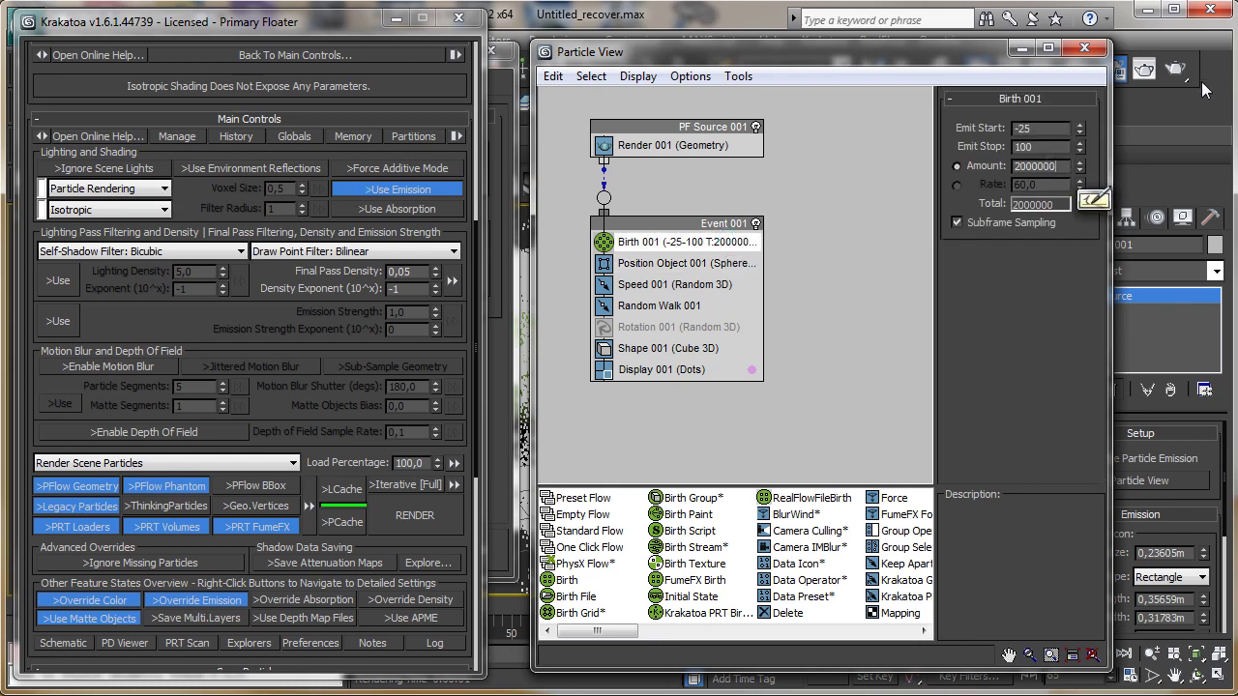
key(BackSpace)
key(Return)
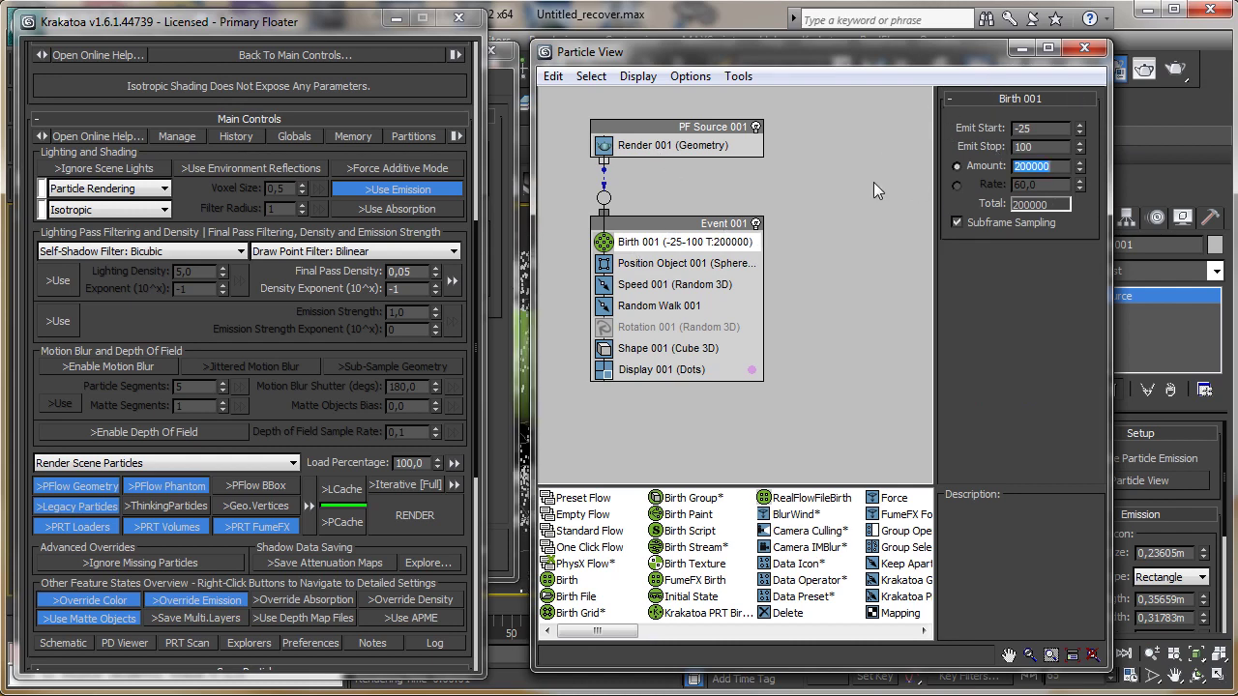
click(1021, 47)
Switch Krakatoa to Save Particles To File Sequence and set the save file to partions_CGC_.prt in E:\CGCookie temp\a
drag(221, 319, 207, 125)
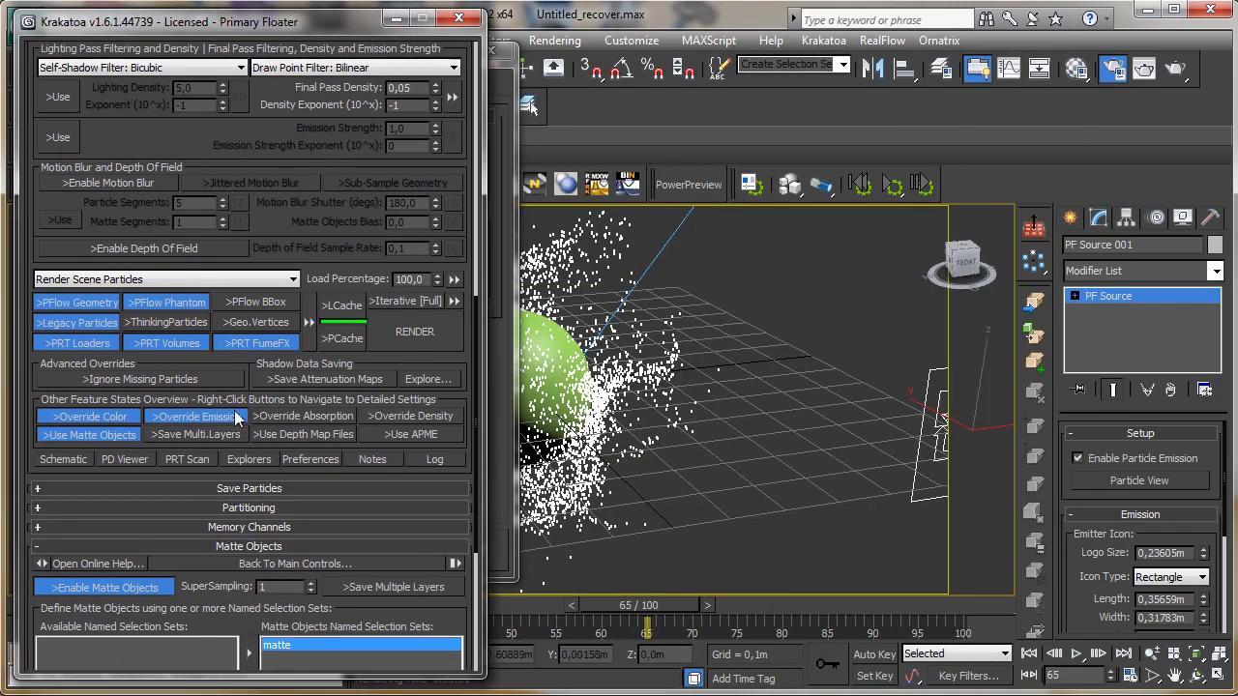
click(134, 279)
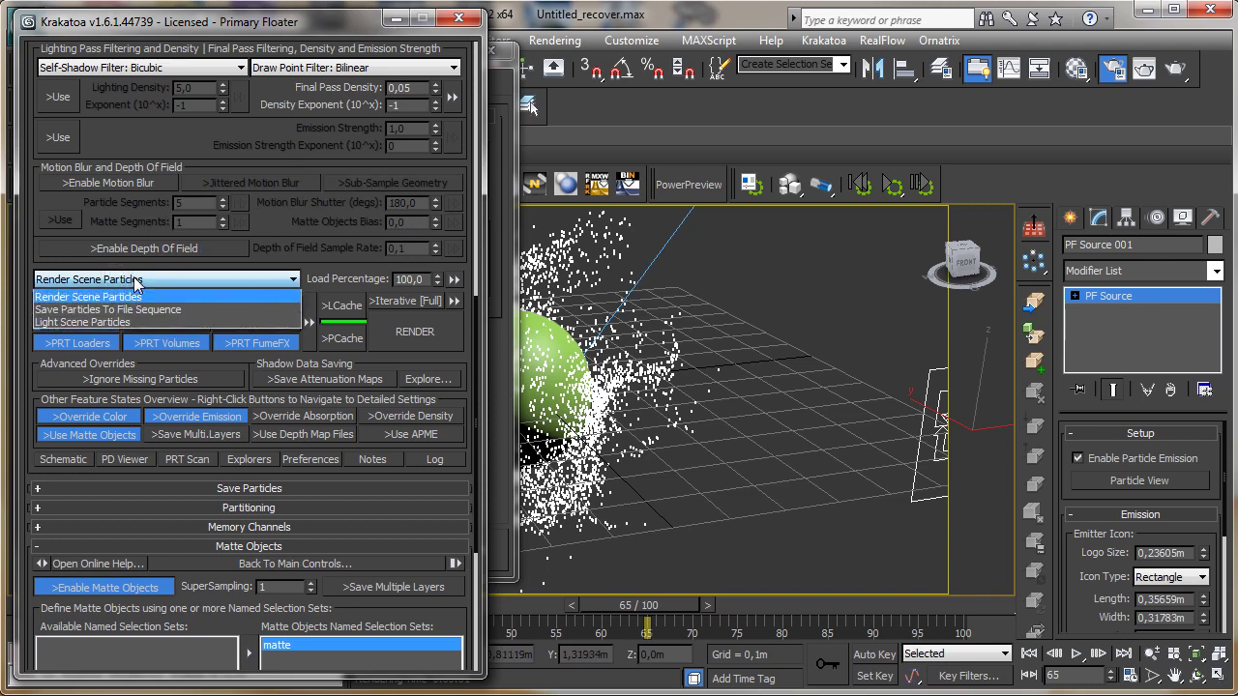
click(110, 309)
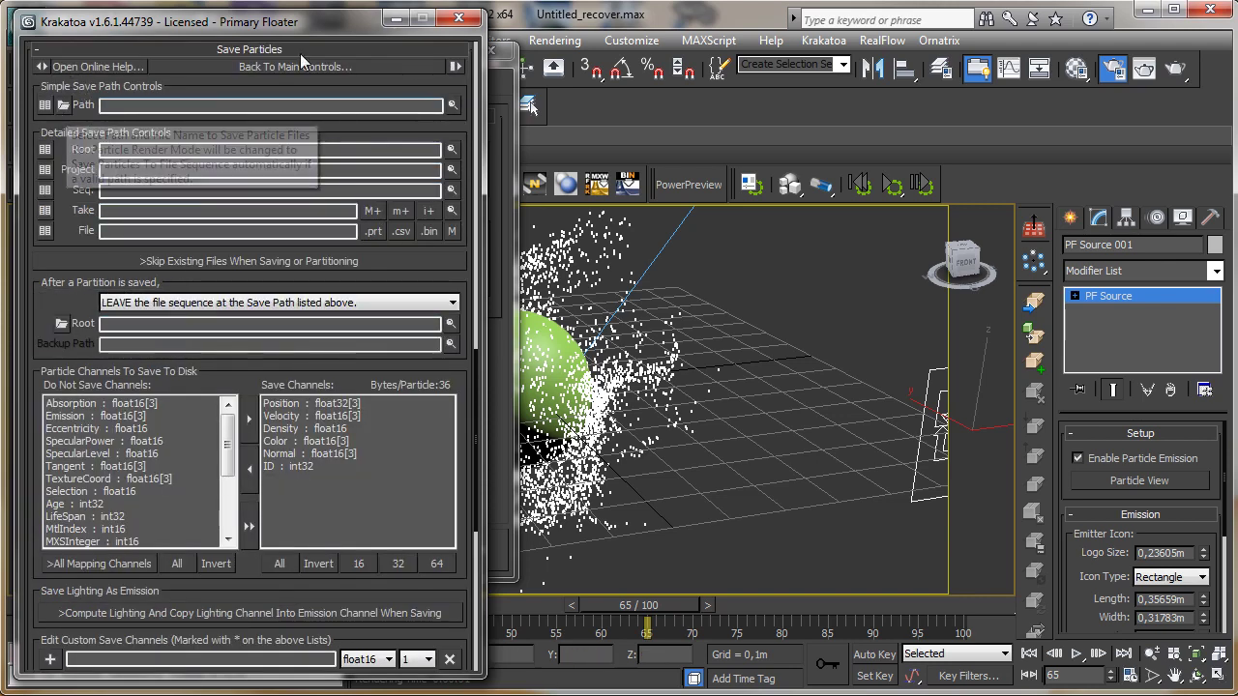
click(64, 104)
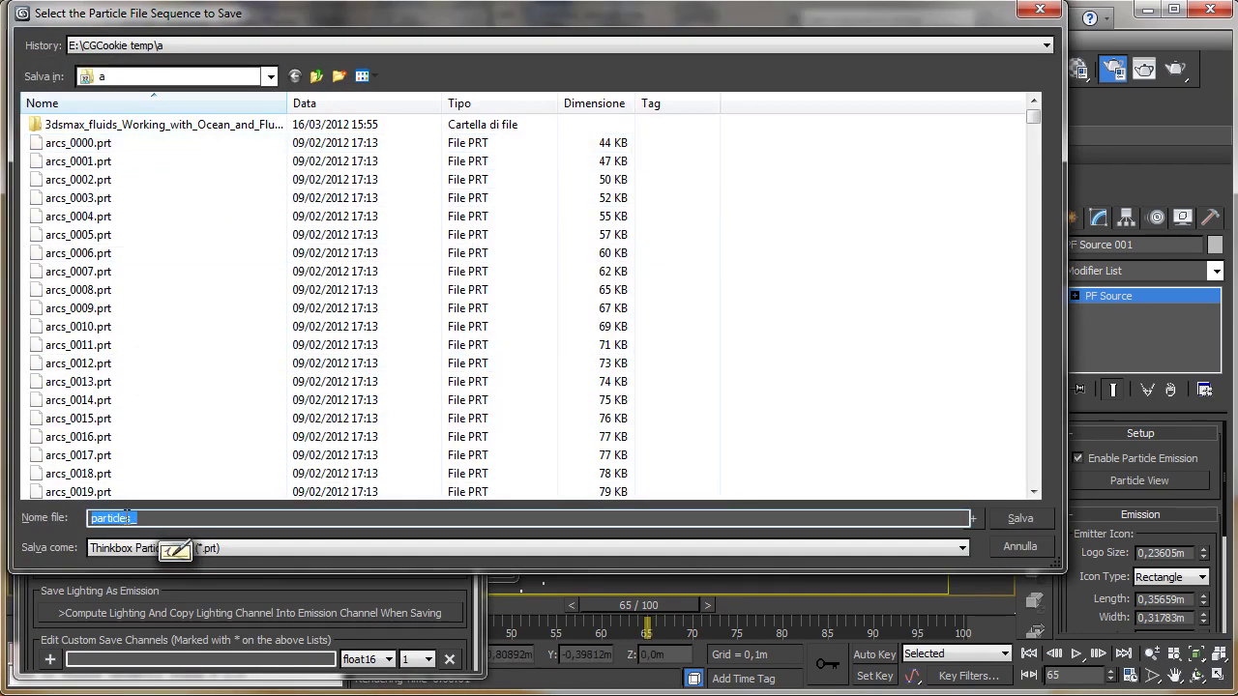
text(parts)
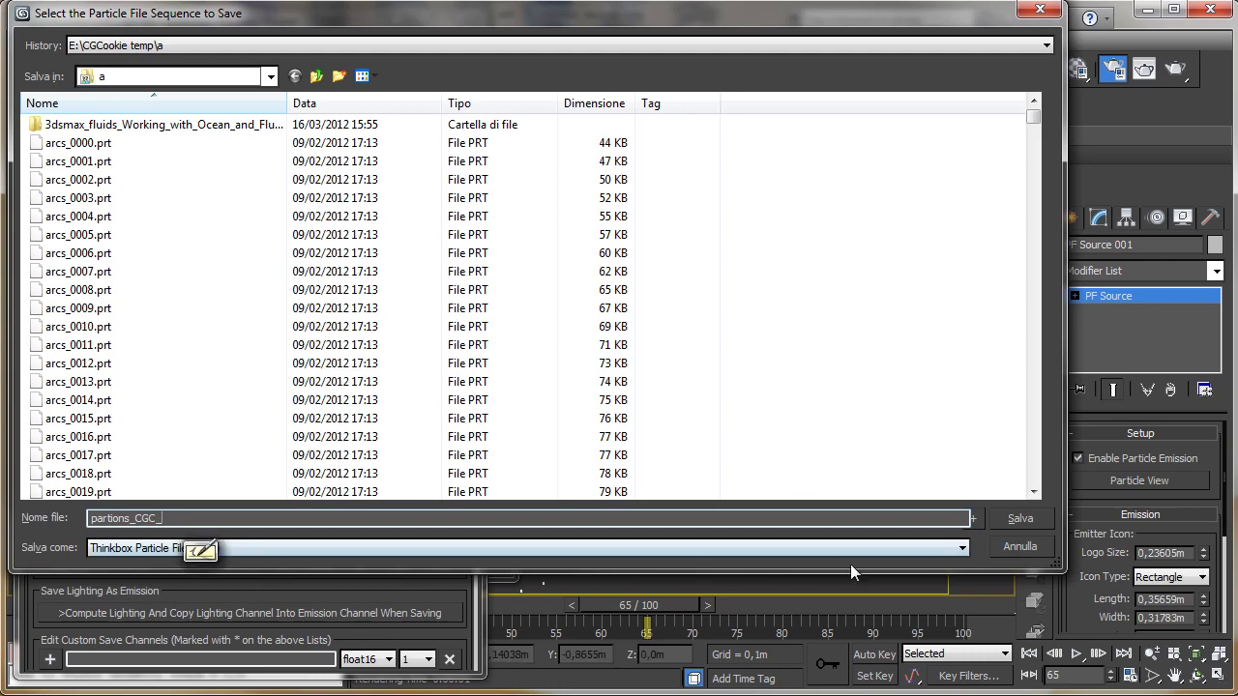
click(999, 517)
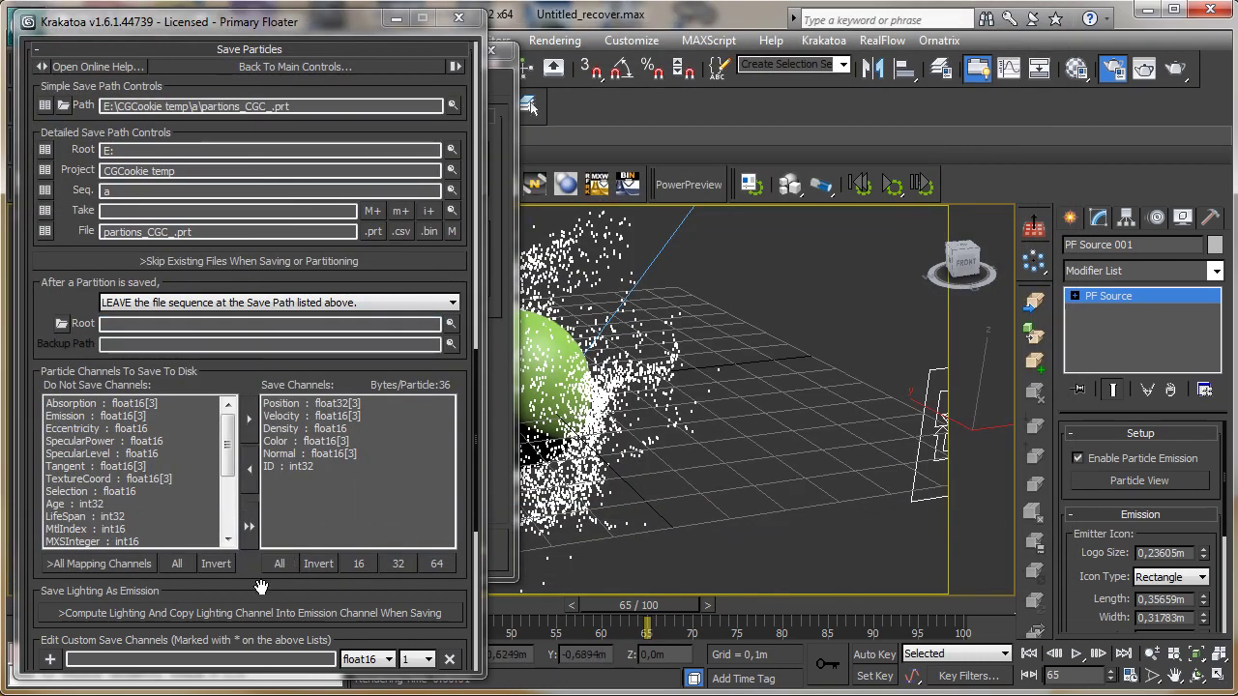
Close the Krakatoa log window and set the end of the partition range to 10
scroll(278, 160, down, 5)
click(196, 221)
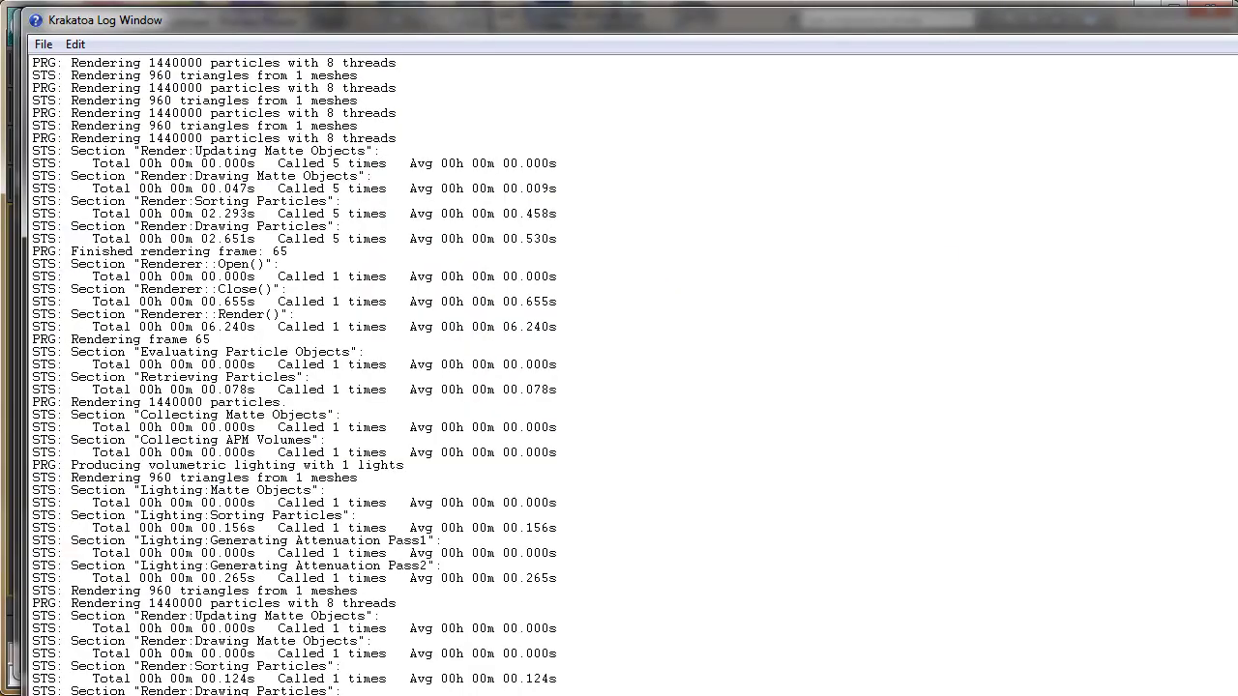
click(1211, 10)
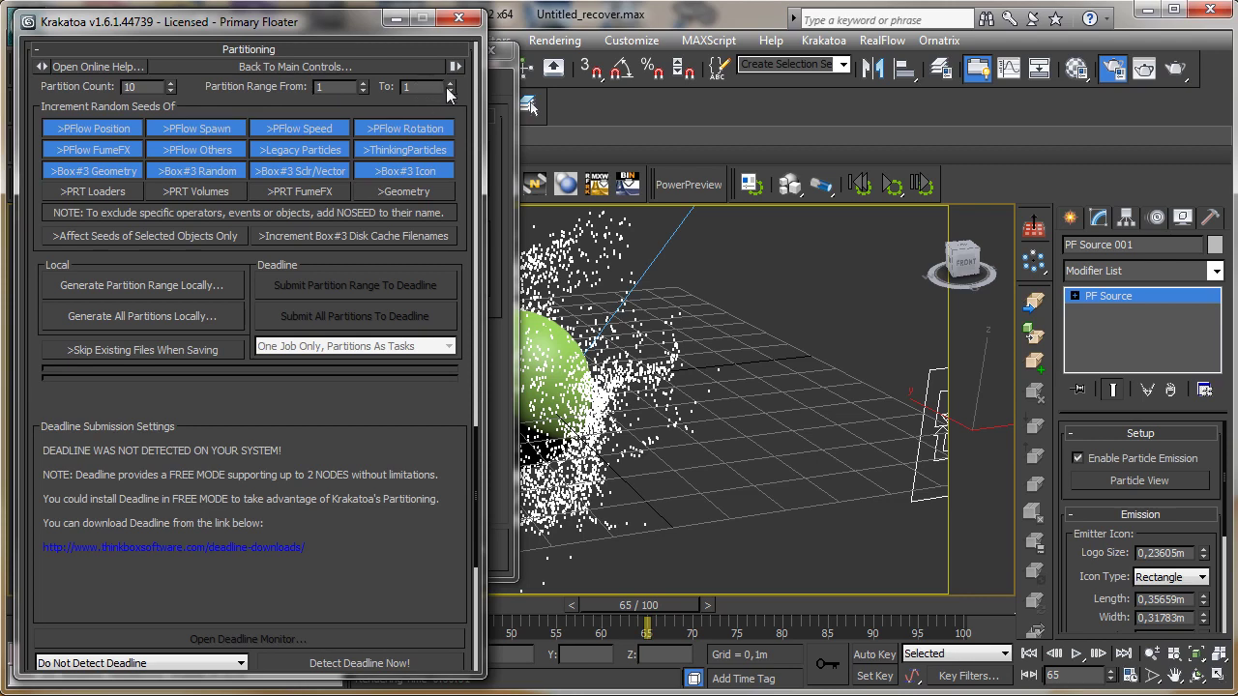
drag(447, 85, 445, 78)
Enable skipping existing files when saving or partitioning in Krakatoa's Save Particles settings
scroll(276, 104, up, 10)
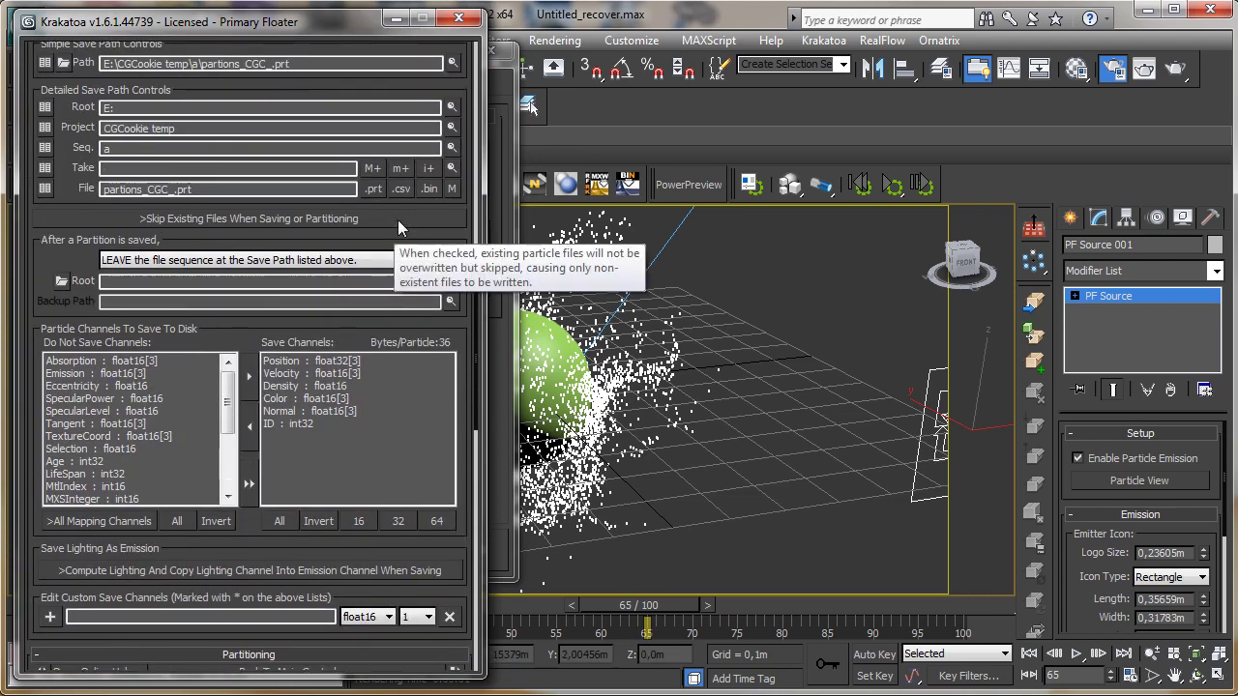
click(398, 220)
scroll(369, 67, down, 10)
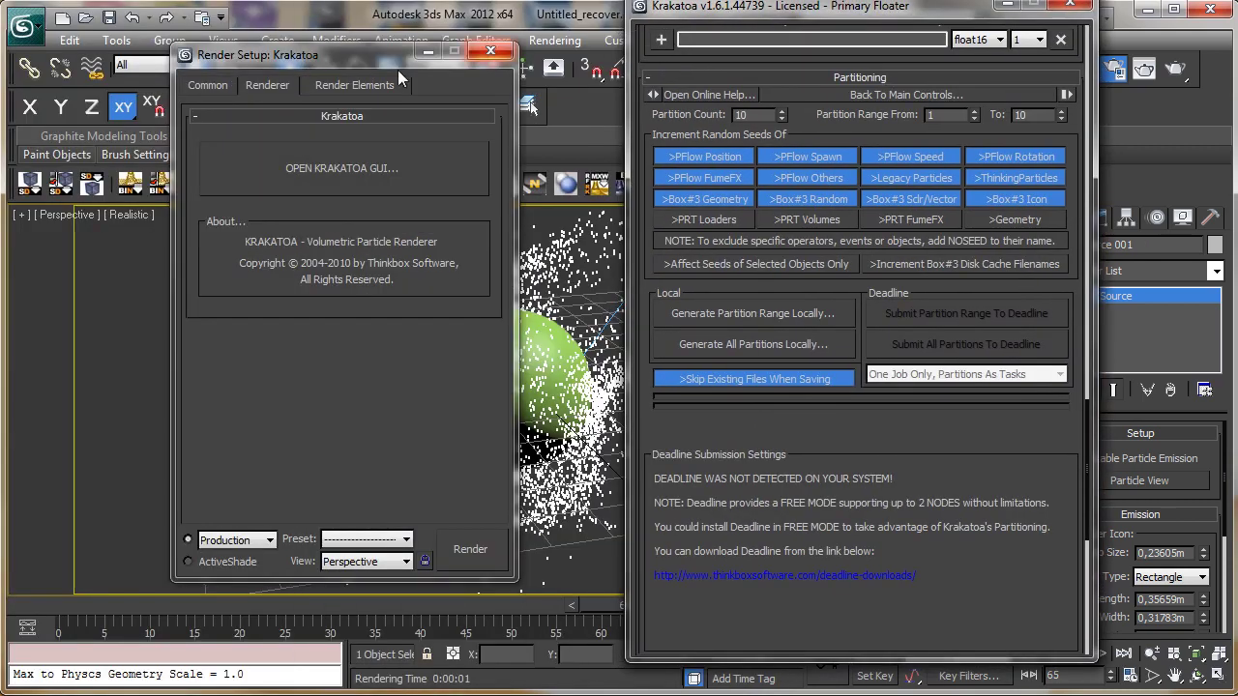
Set the render time output to the range 0 to 100 and generate all partitions locally
click(207, 85)
click(226, 195)
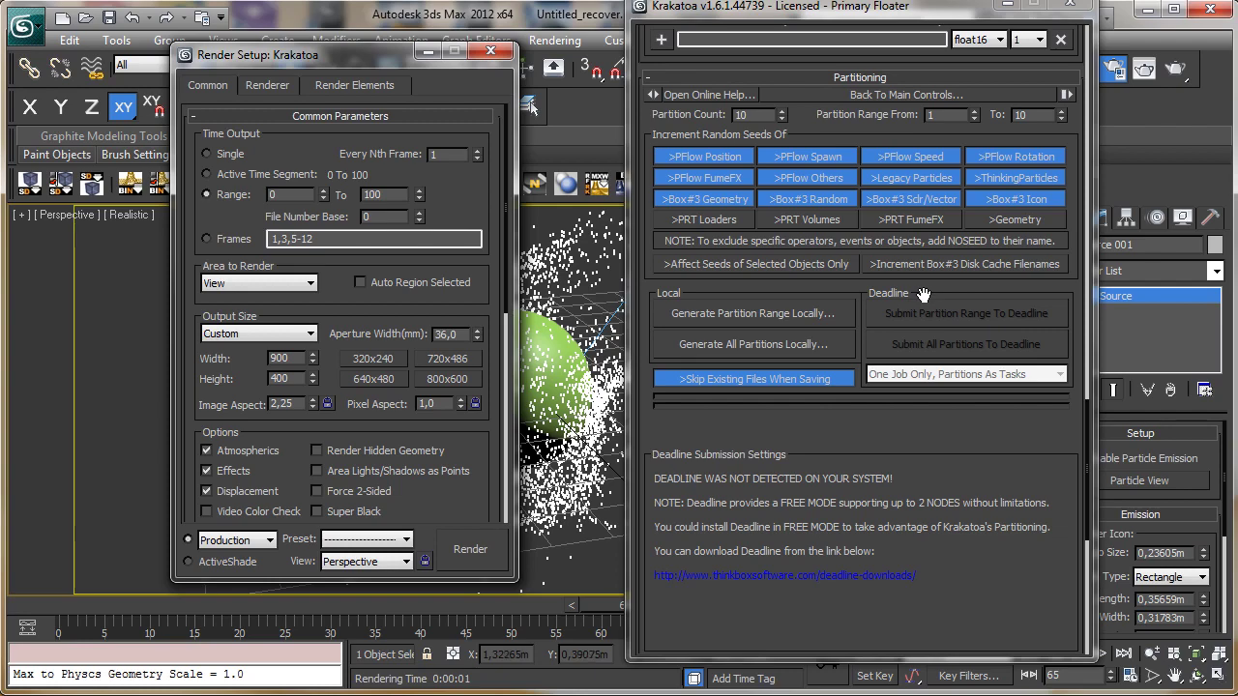
click(779, 345)
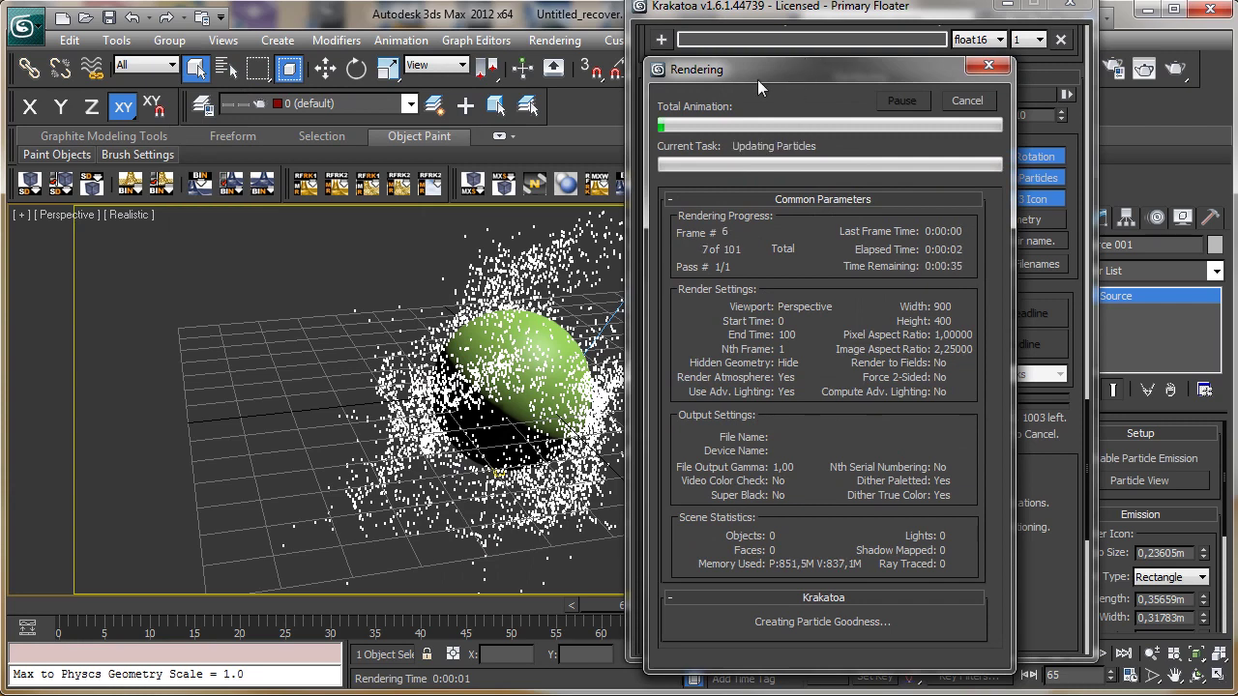
drag(757, 79, 246, 69)
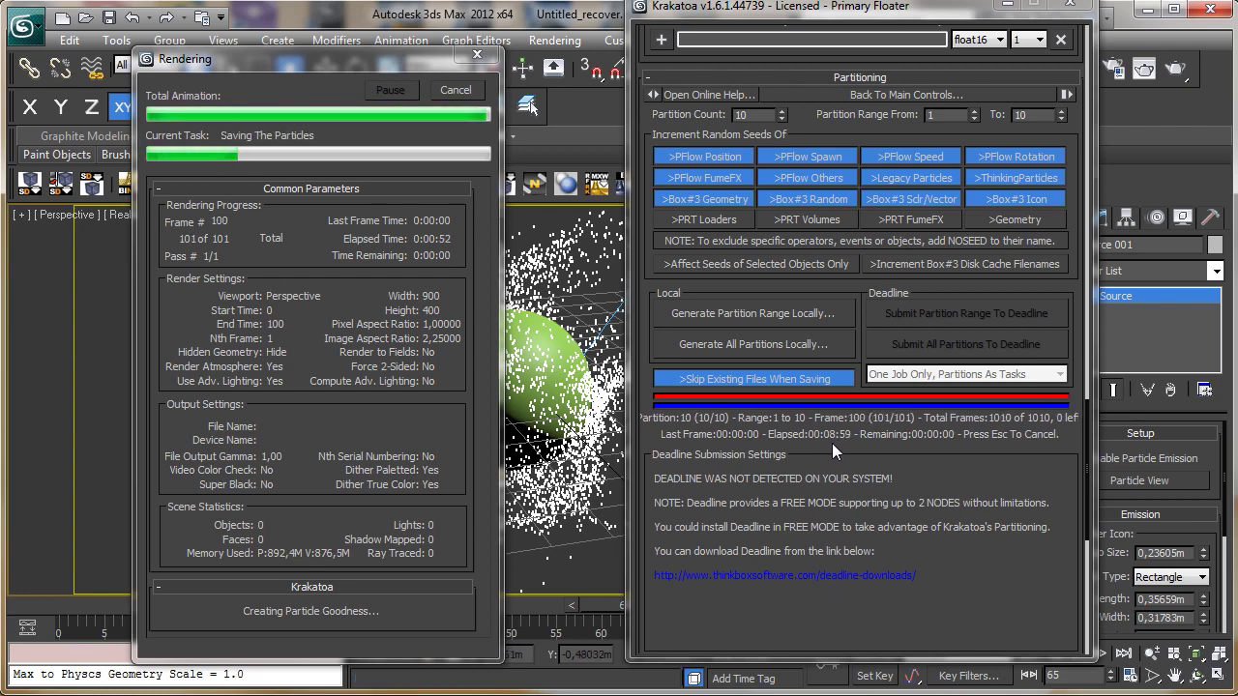
Switch Krakatoa back to Render Scene Particles and put its window away
scroll(755, 384, up, 10)
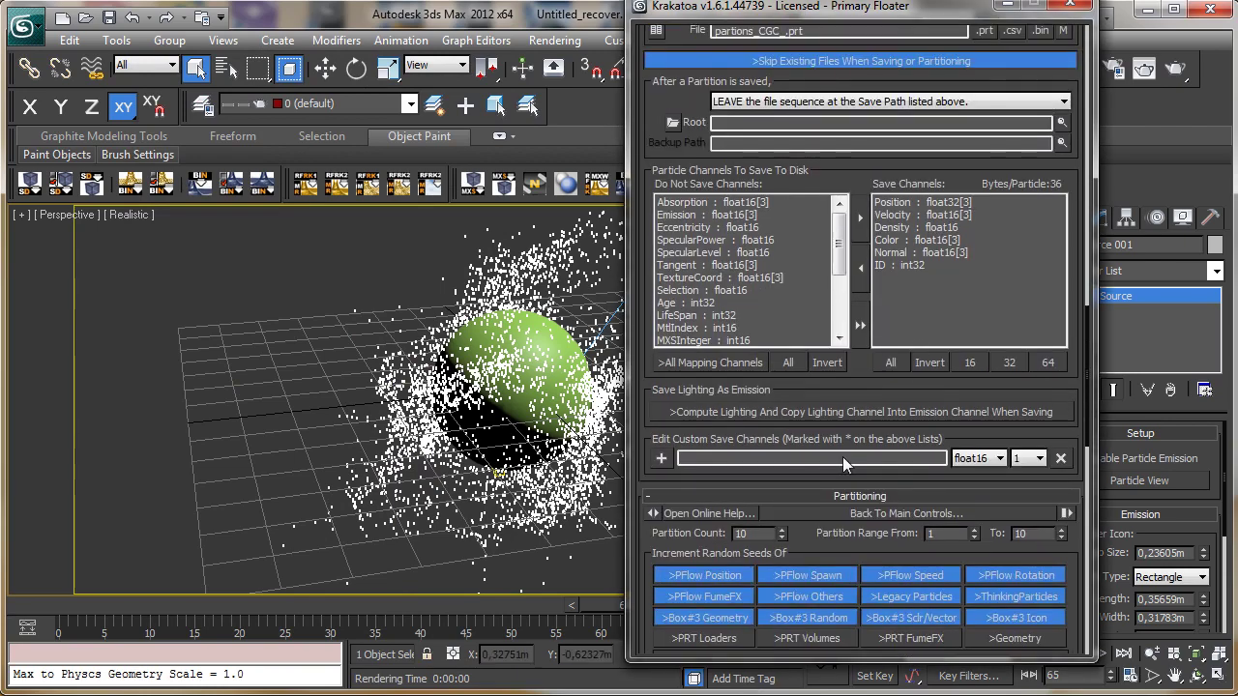
scroll(771, 423, up, 10)
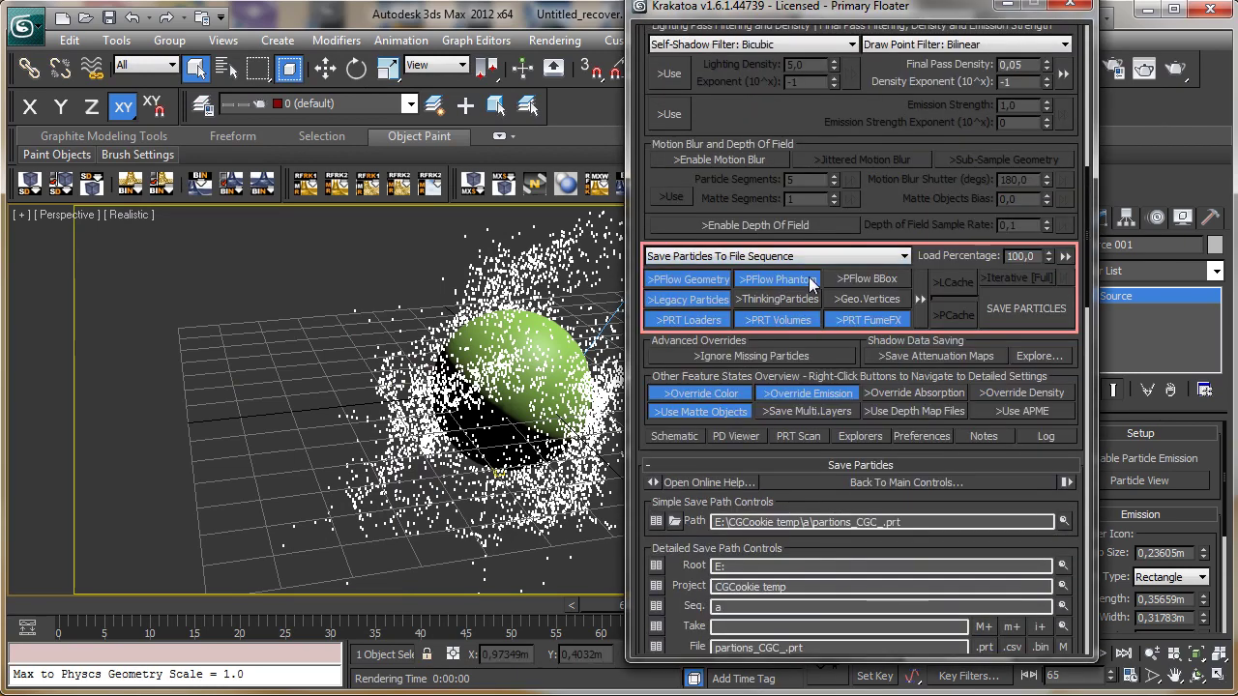
click(759, 256)
click(735, 273)
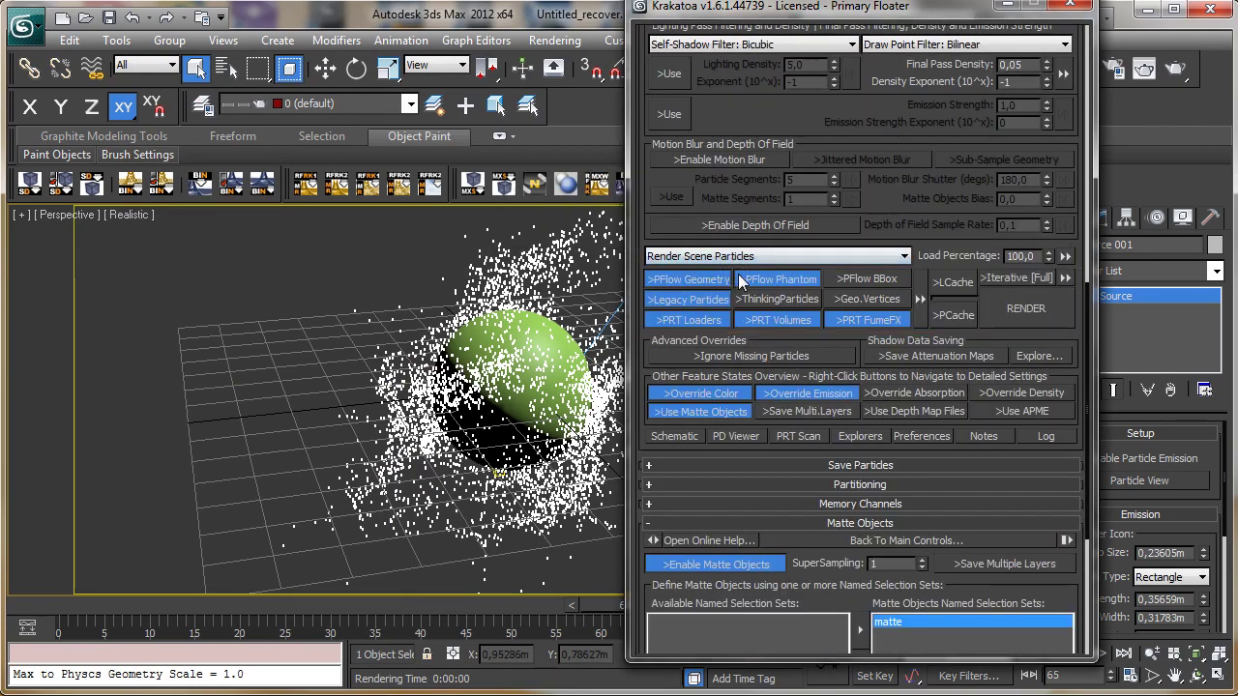
scroll(887, 129, up, 10)
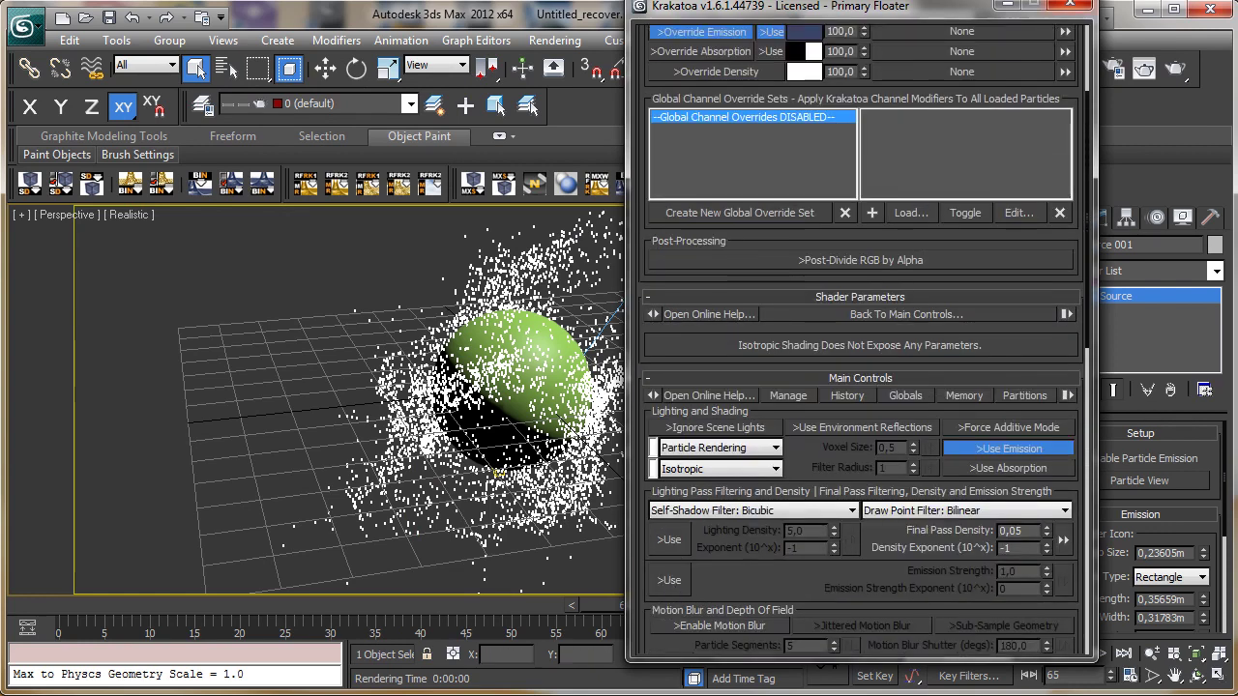
click(1007, 4)
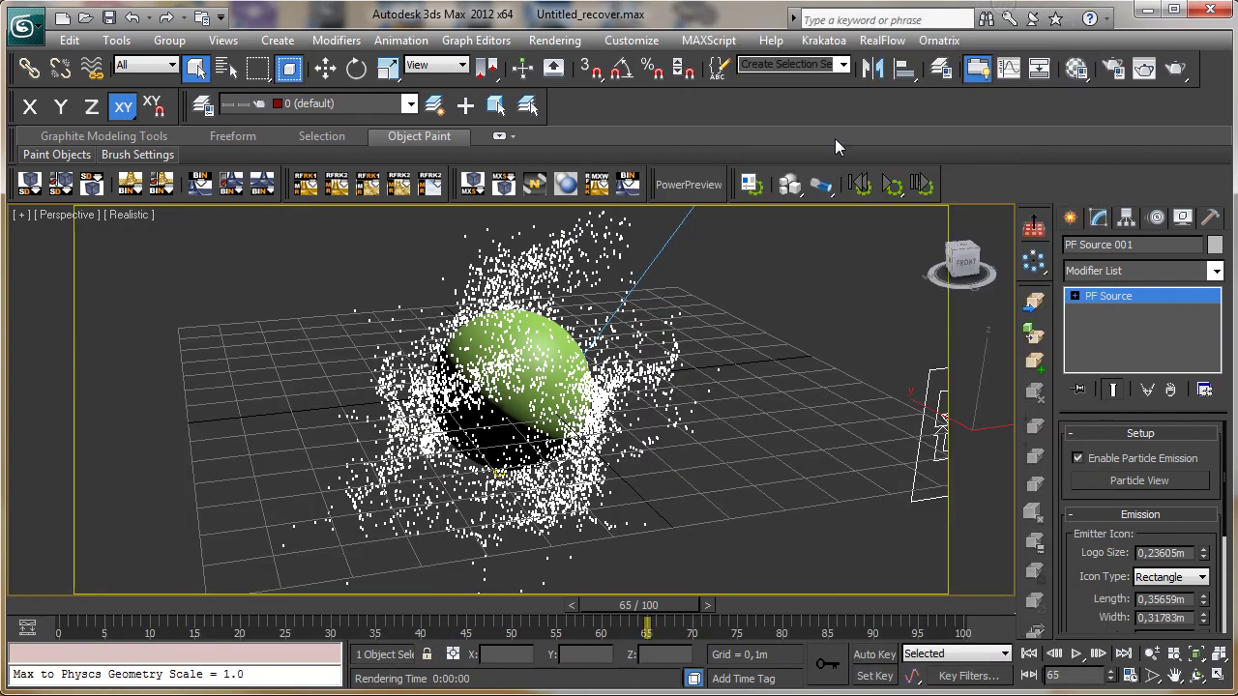
Disable particle emission on PF Source 001 and go to frame 0 with the object creation options open
click(1087, 459)
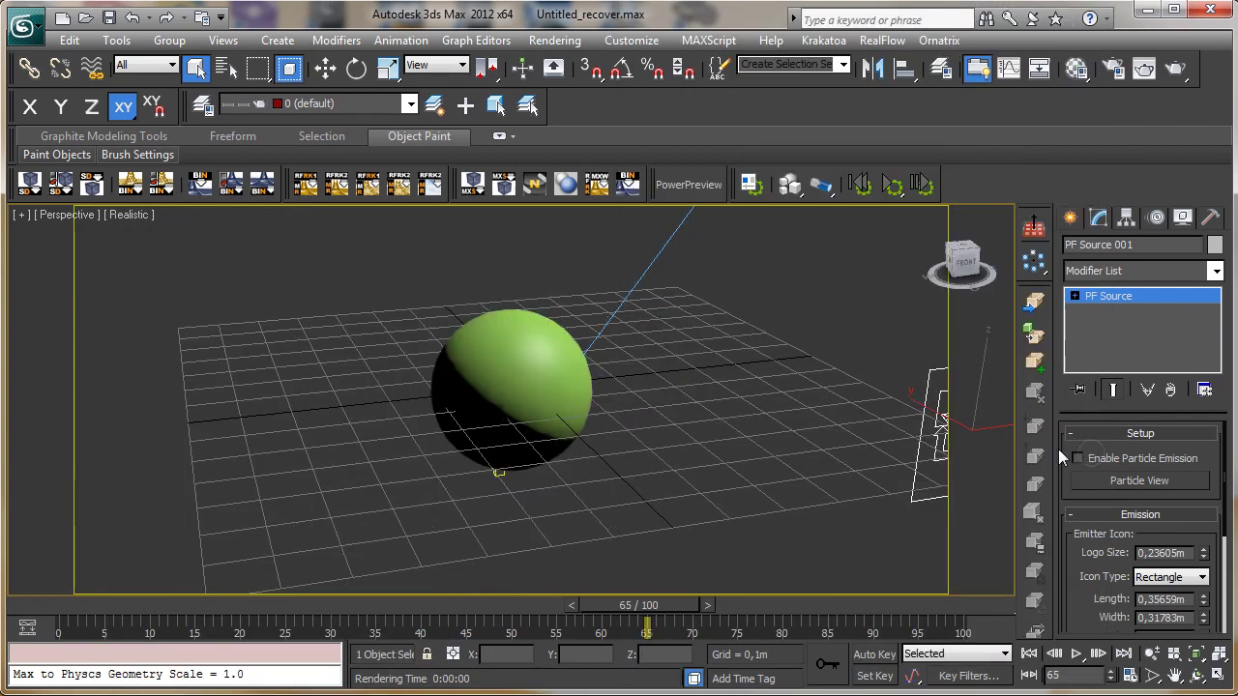
click(1069, 217)
click(40, 603)
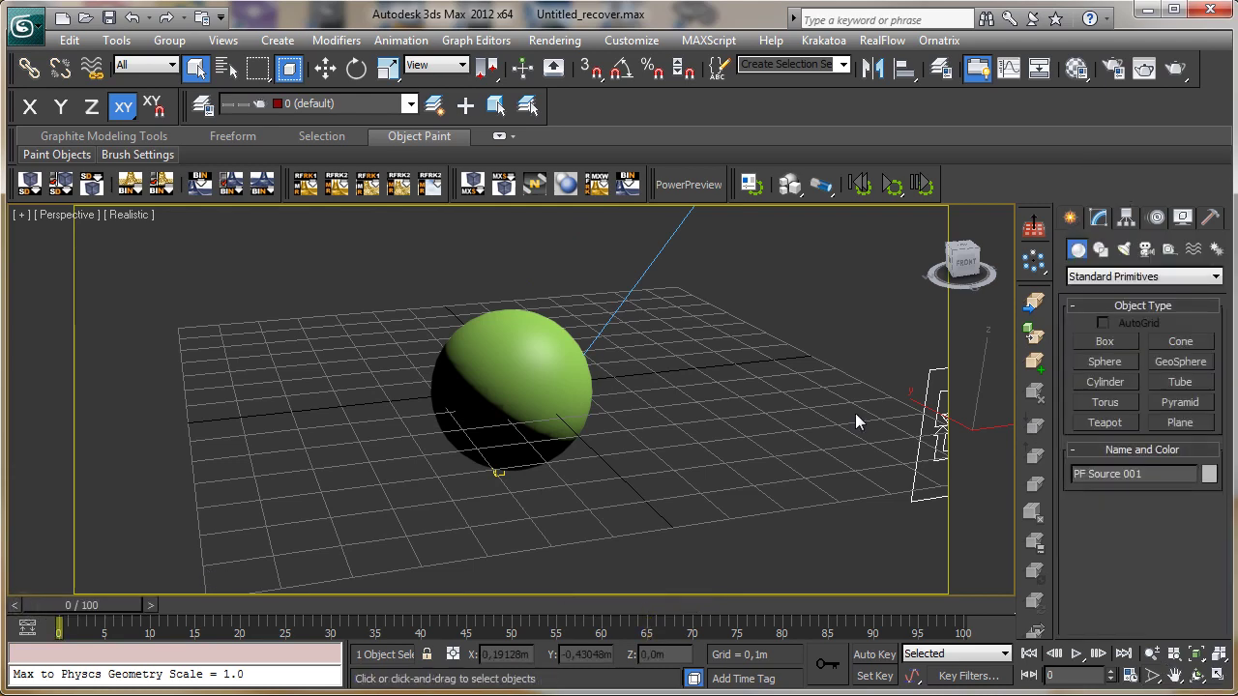
Create a Krakatoa PRT Loader on the grid beside the sphere
click(1099, 277)
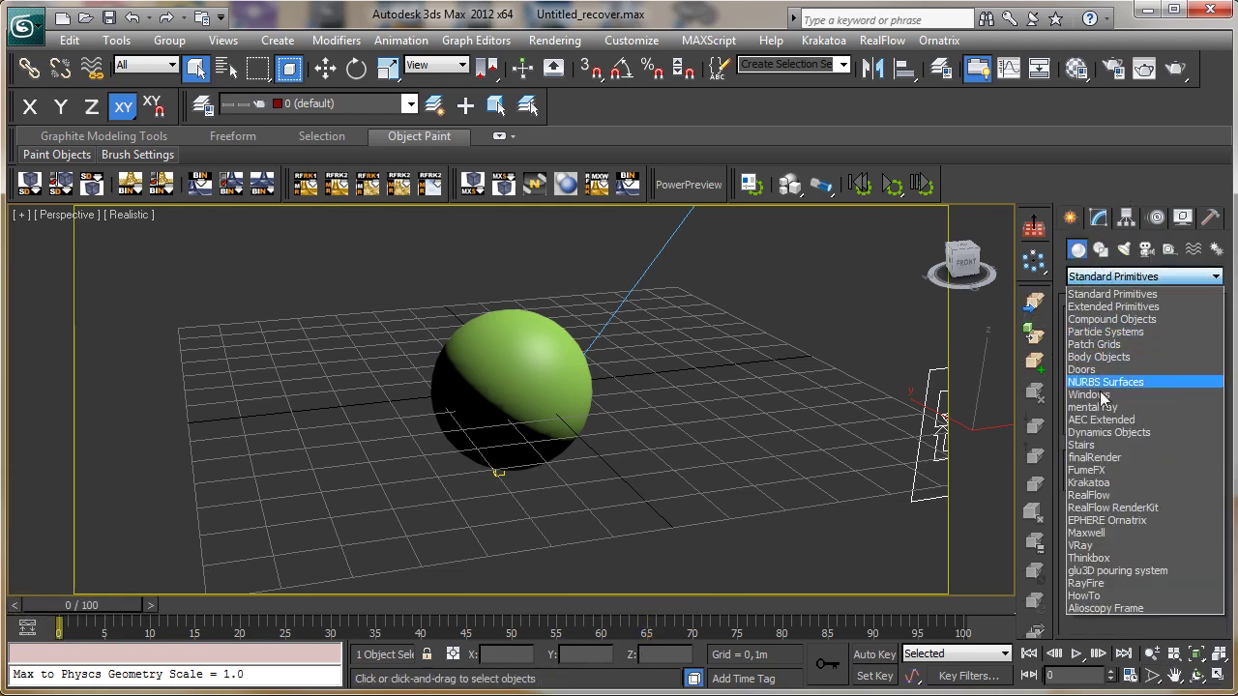
click(1107, 483)
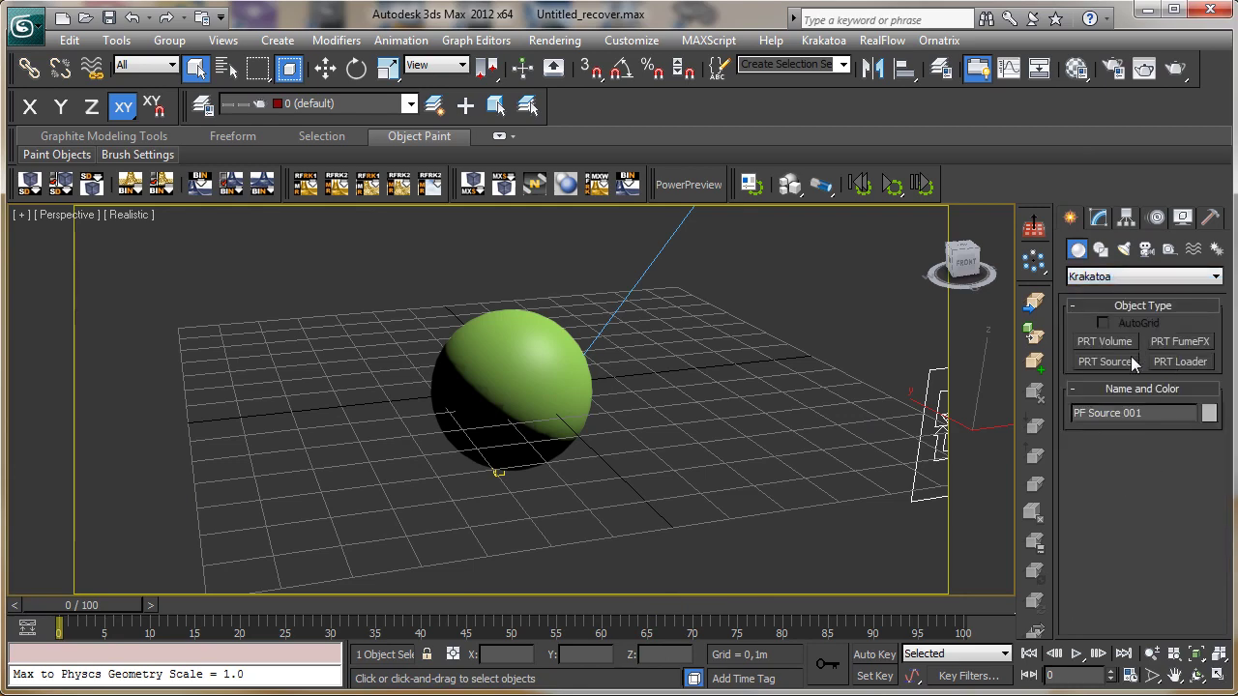
click(1181, 360)
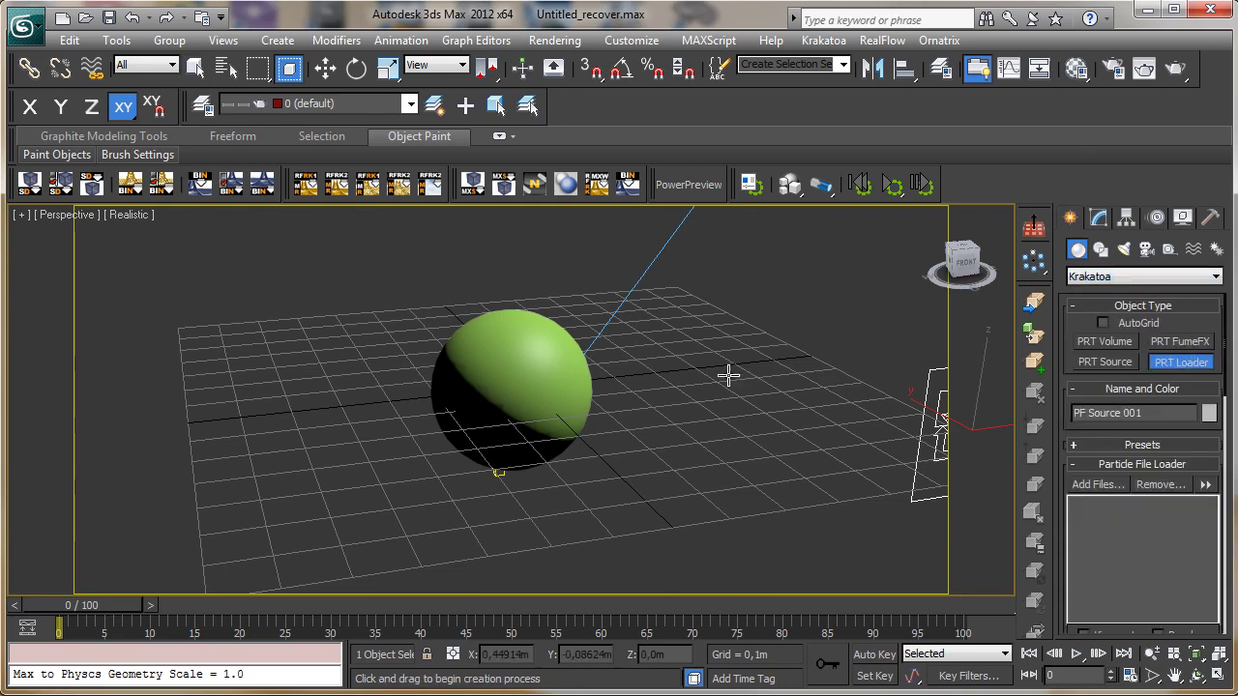
drag(729, 373, 729, 418)
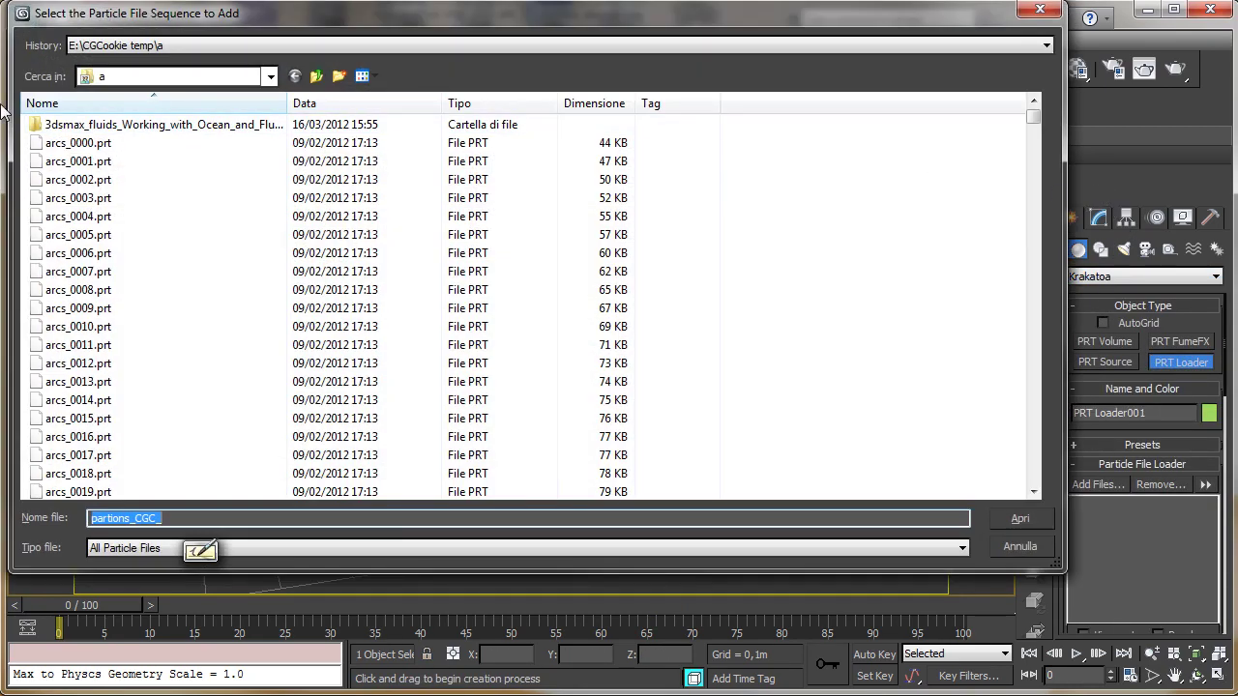
Load the partions_CGC__part03of10_0058.prt sequence into the PRT Loader and add all the other partitions, enabled in both viewport and renderer
drag(1034, 124, 1006, 367)
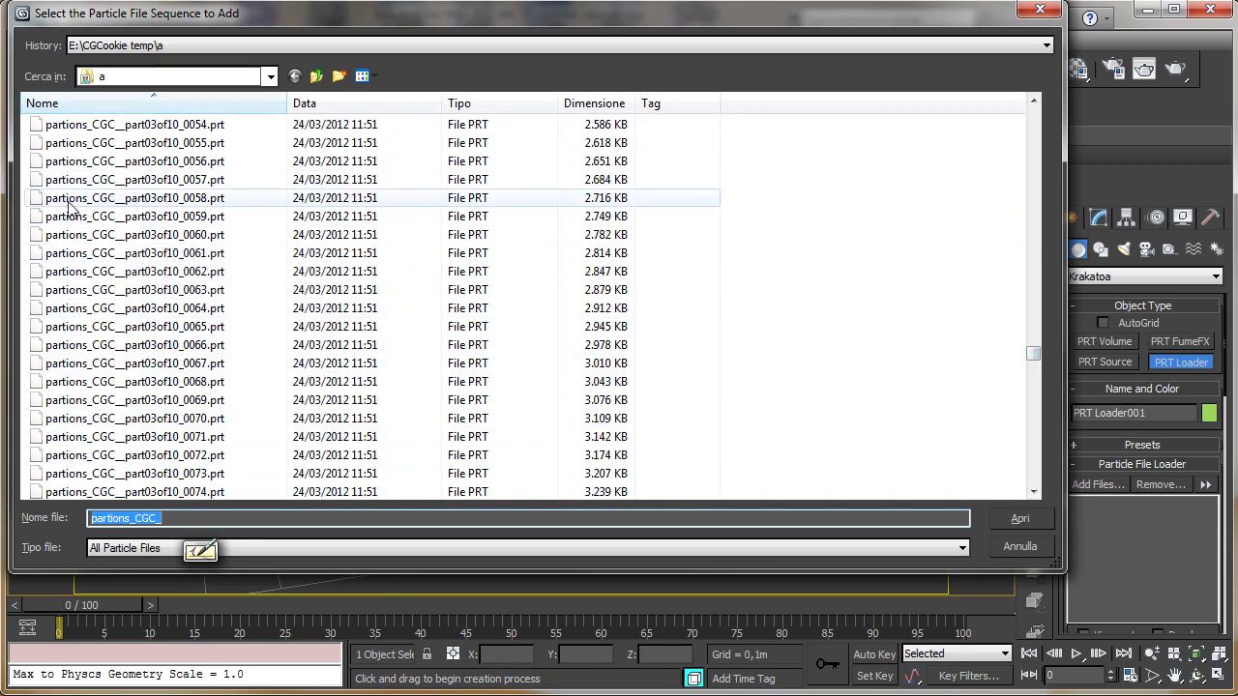
click(184, 203)
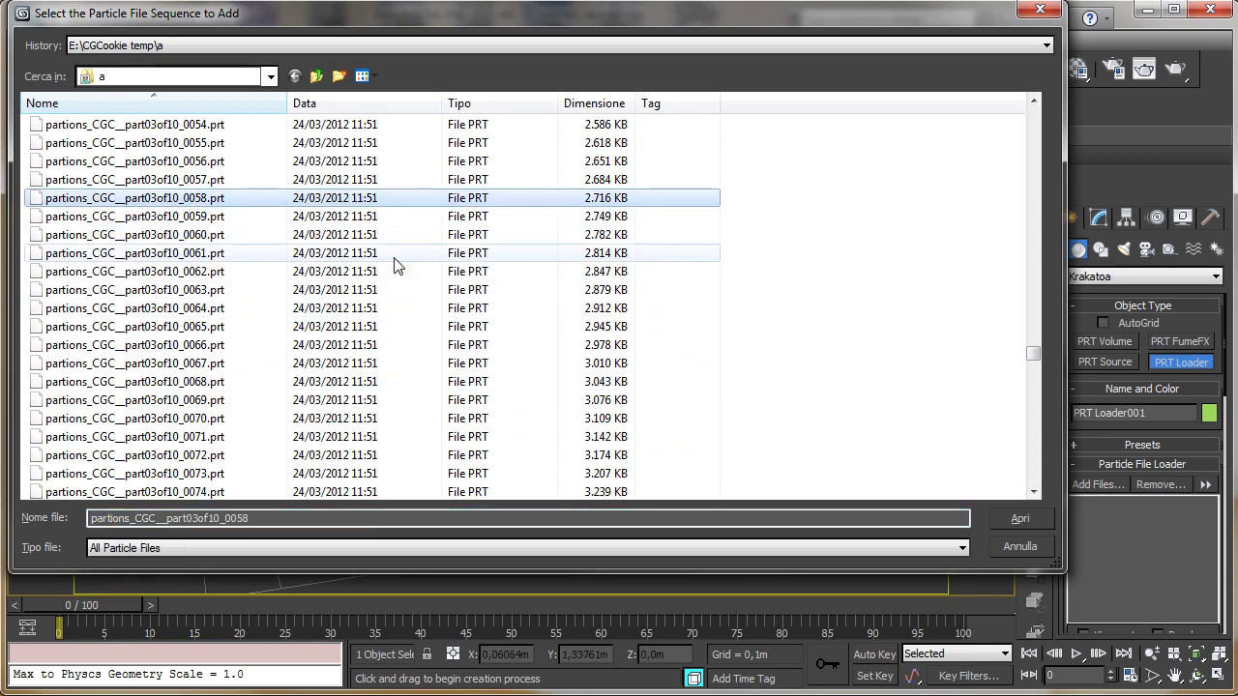
click(1045, 523)
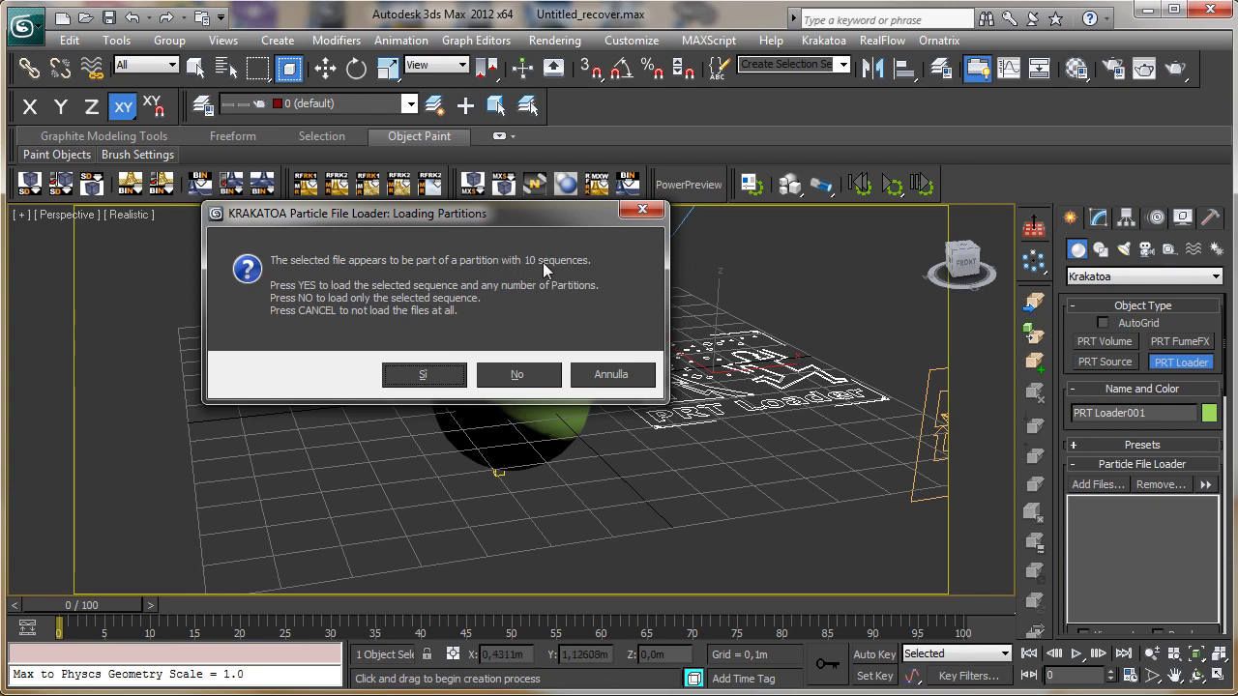
click(435, 377)
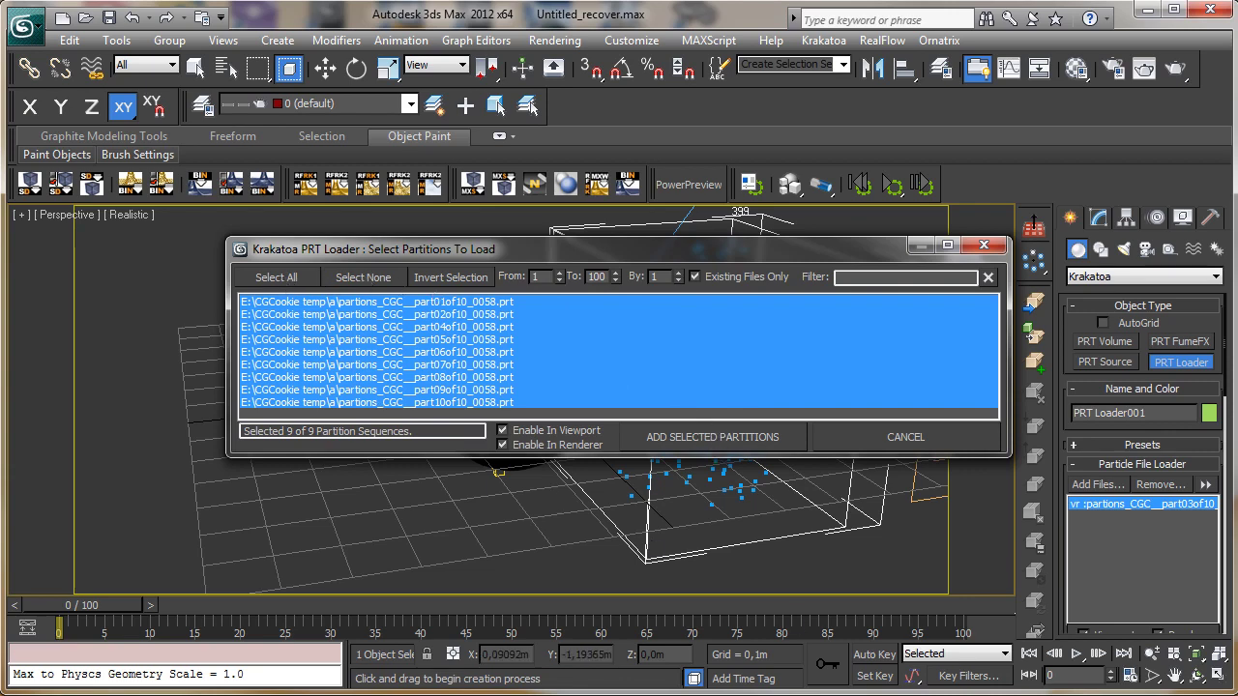
click(712, 436)
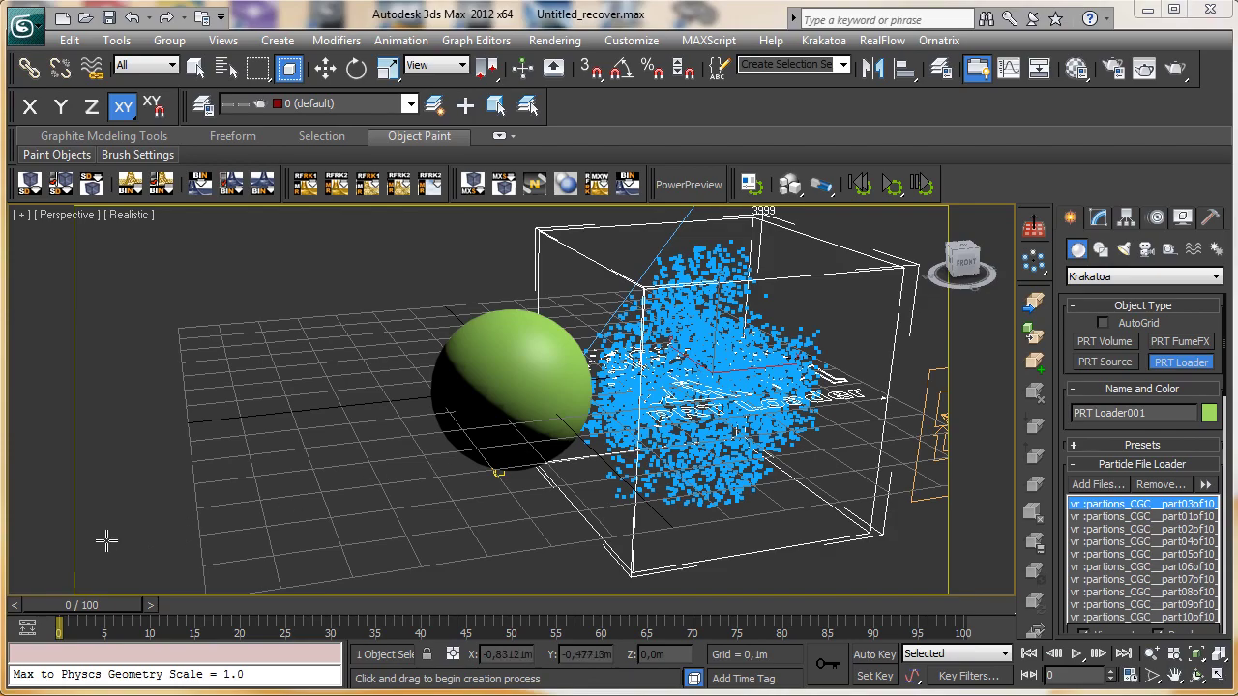
Align the PRT Loader to the sphere on X, Y and Z, pivot point to pivot point
drag(78, 605, 80, 570)
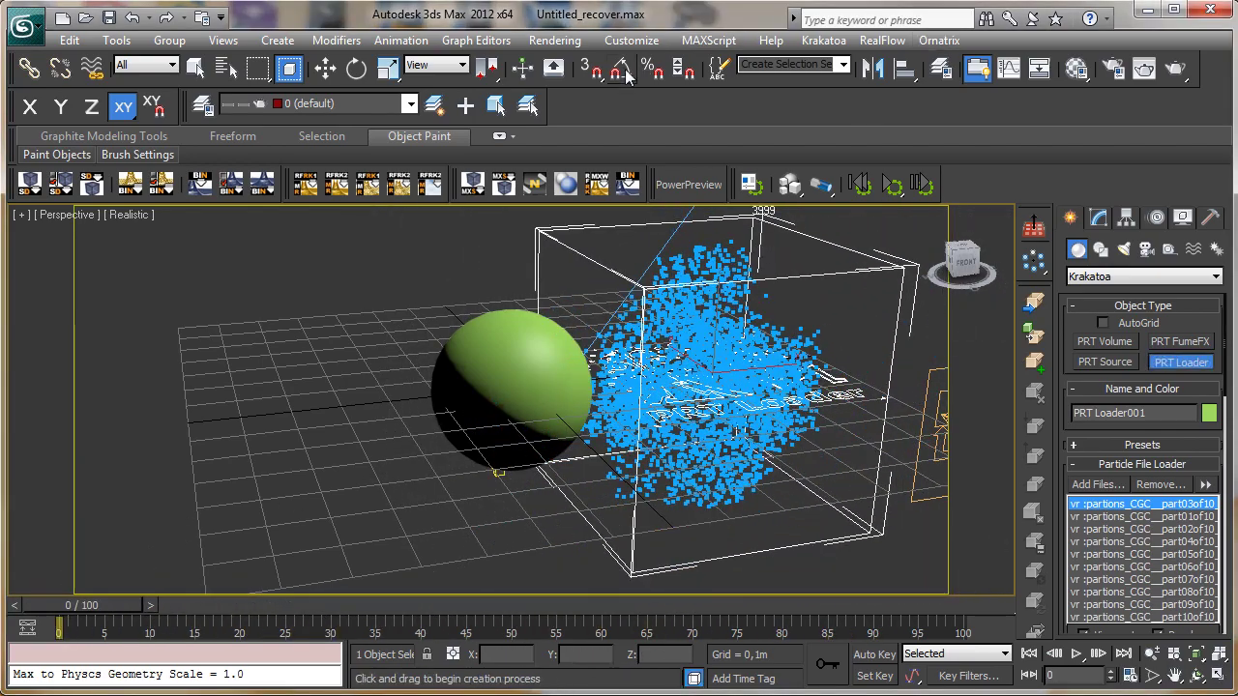
click(905, 68)
click(495, 365)
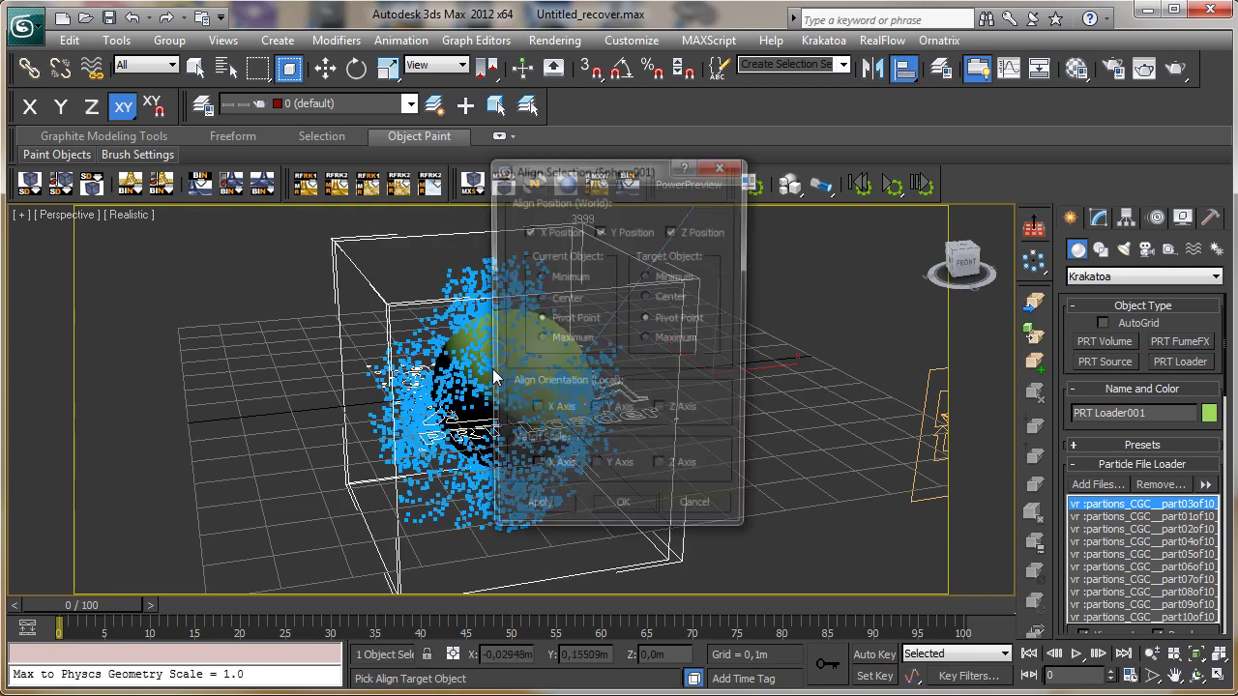
click(619, 514)
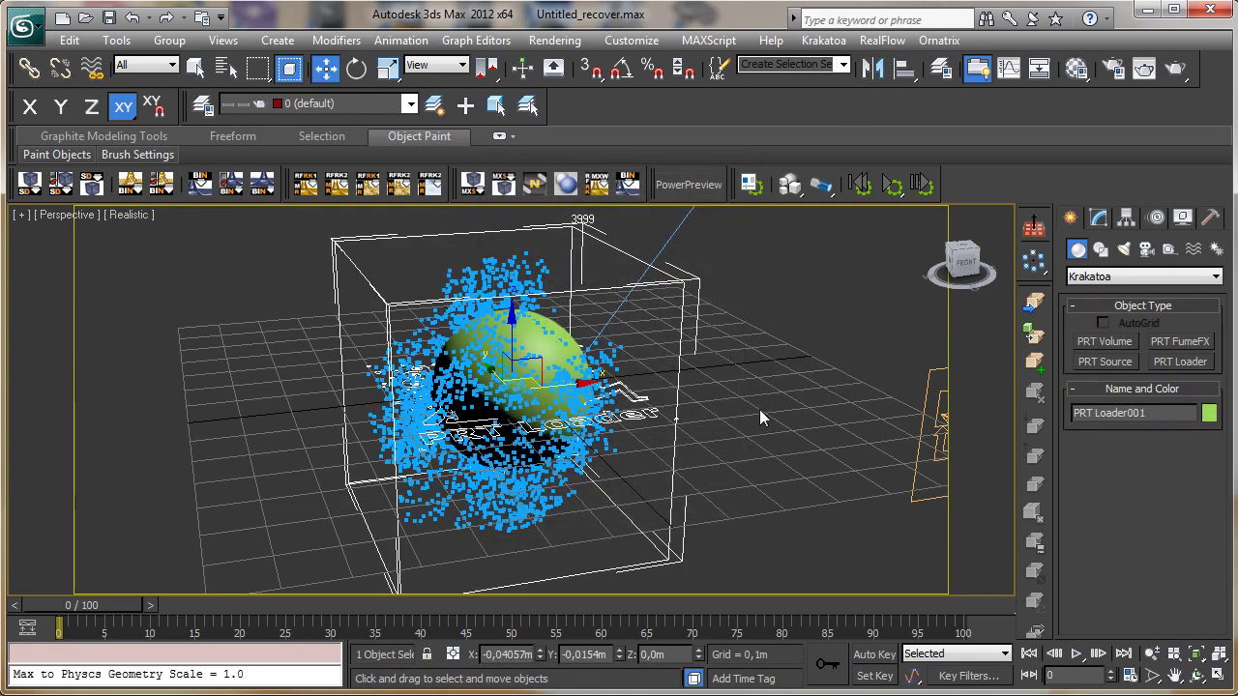
Show the PRT Loader's modify parameters in two columns and select the first two partition files in its file list
click(1101, 217)
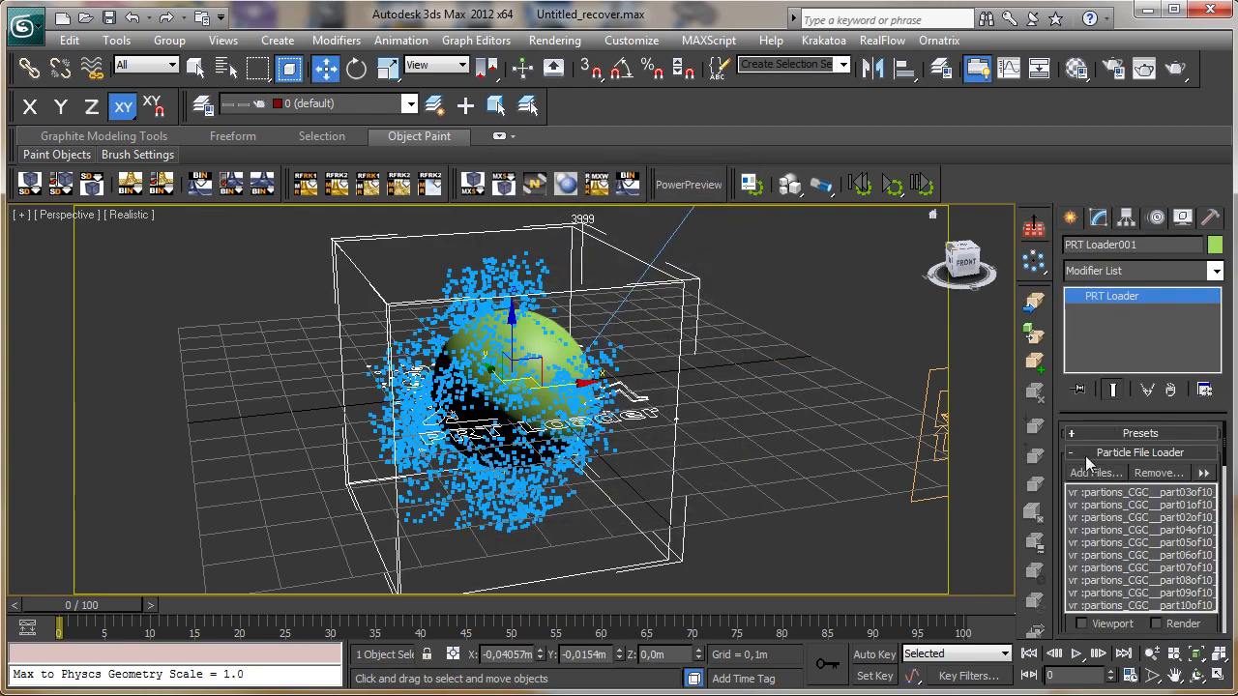
drag(1059, 402, 884, 415)
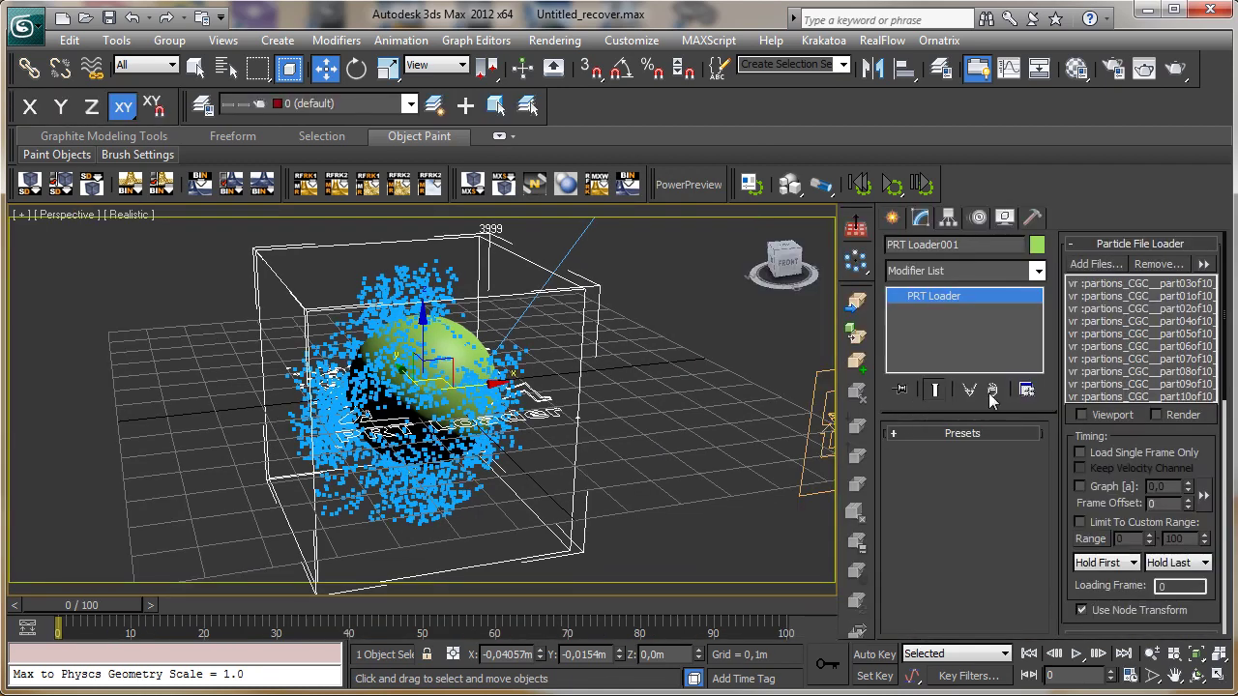
scroll(1141, 440, down, 3)
scroll(1141, 440, up, 3)
drag(1163, 281, 1160, 414)
drag(1151, 280, 1154, 292)
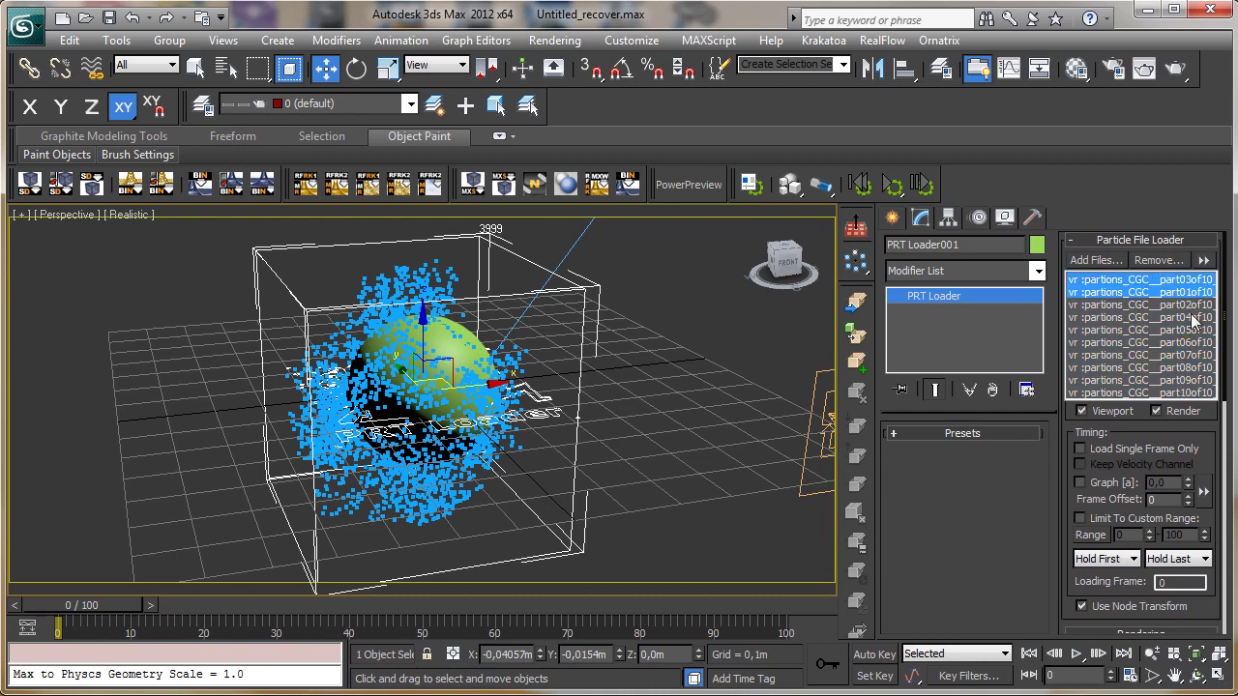
Try the PRT Loader's viewport display at 100% of render and scrub the animation forward to frame 80
scroll(1216, 454, down, 4)
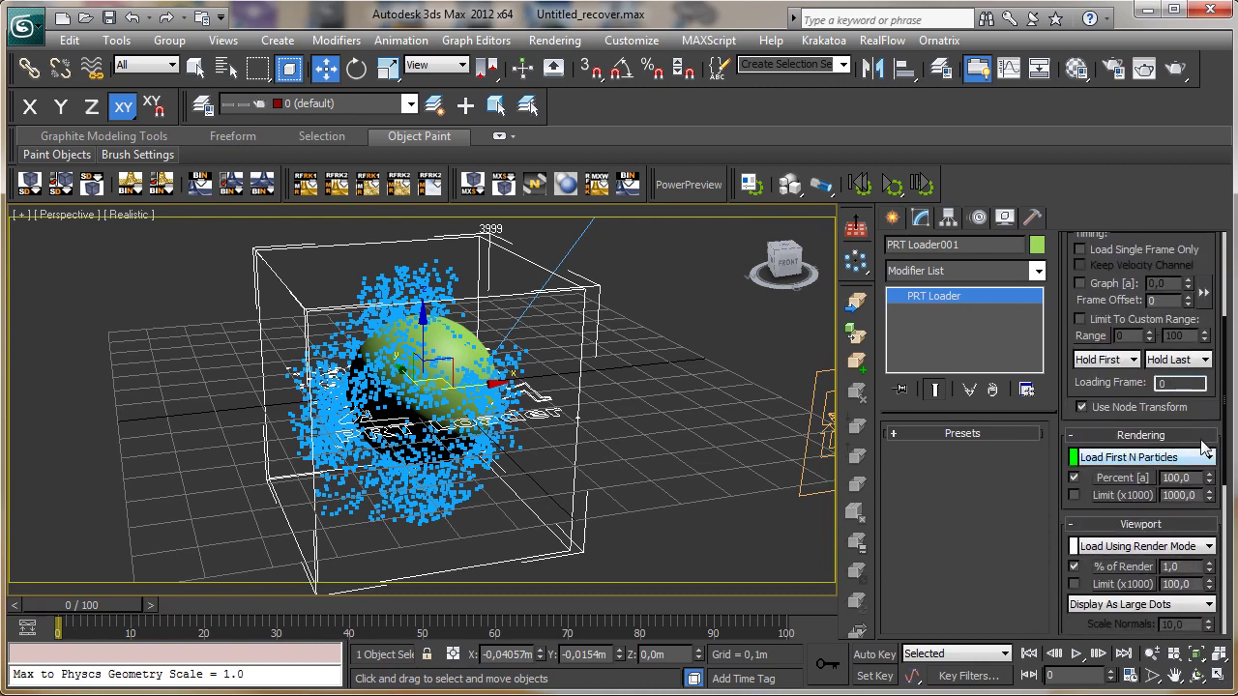
scroll(1087, 410, down, 4)
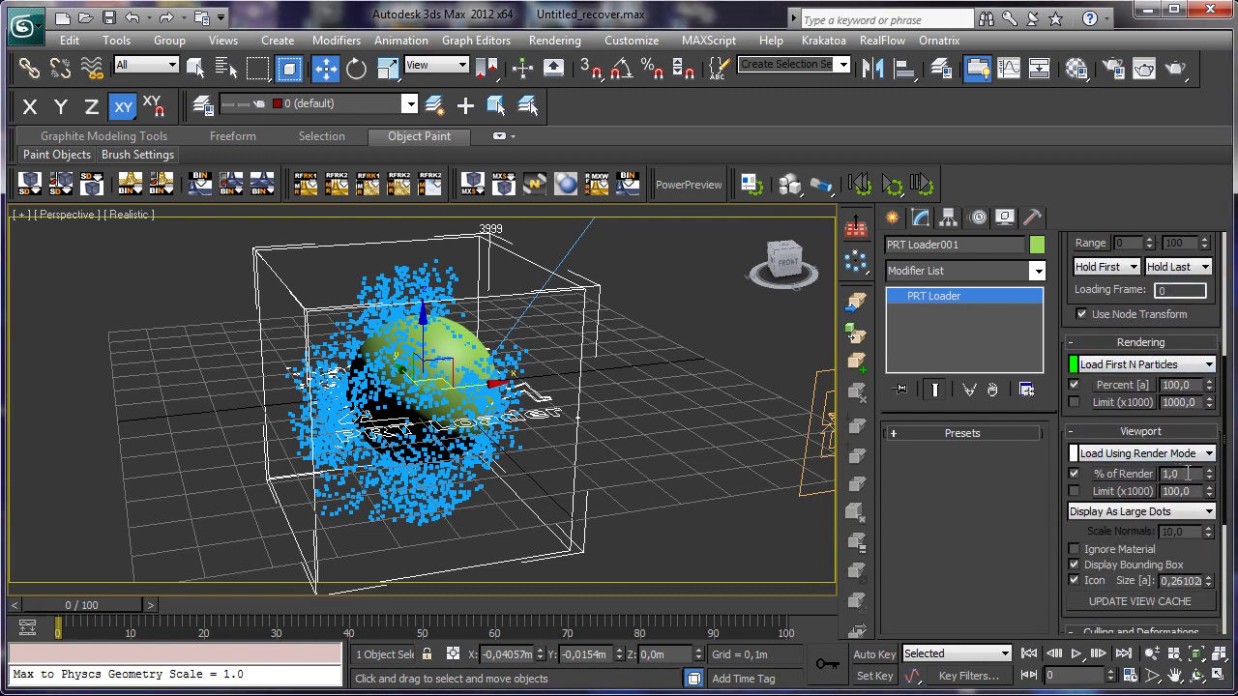
text(1)
drag(116, 605, 272, 602)
drag(351, 605, 448, 598)
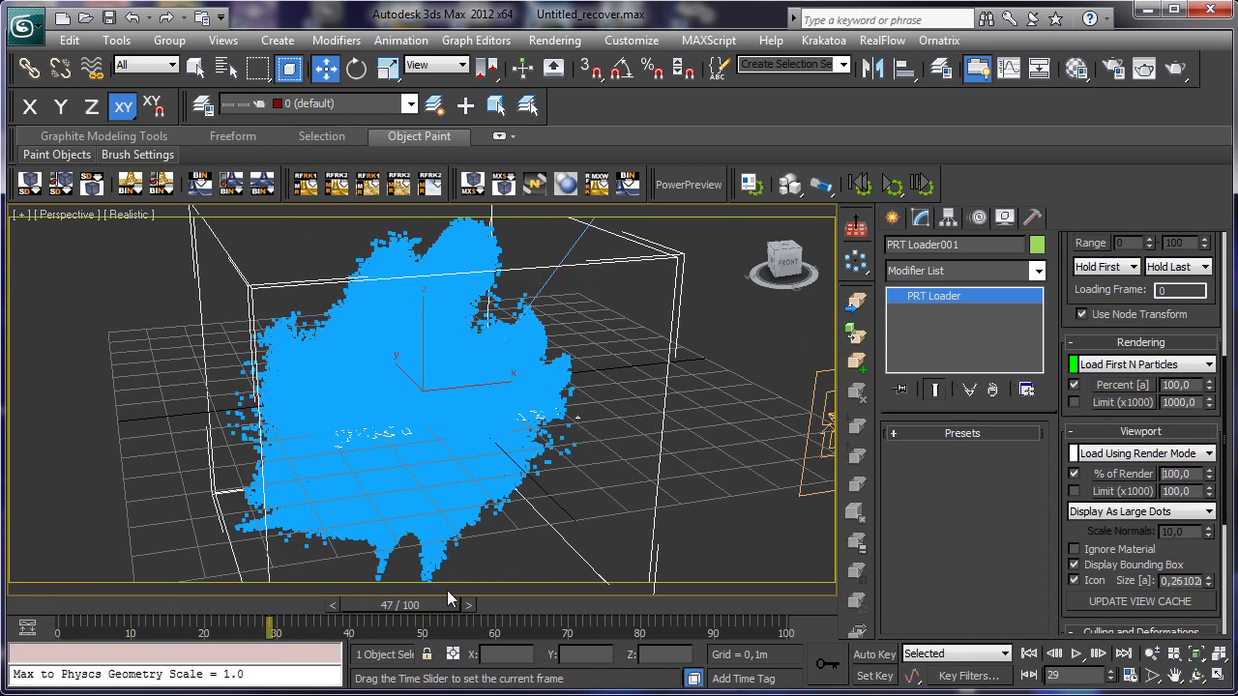
drag(532, 582, 568, 580)
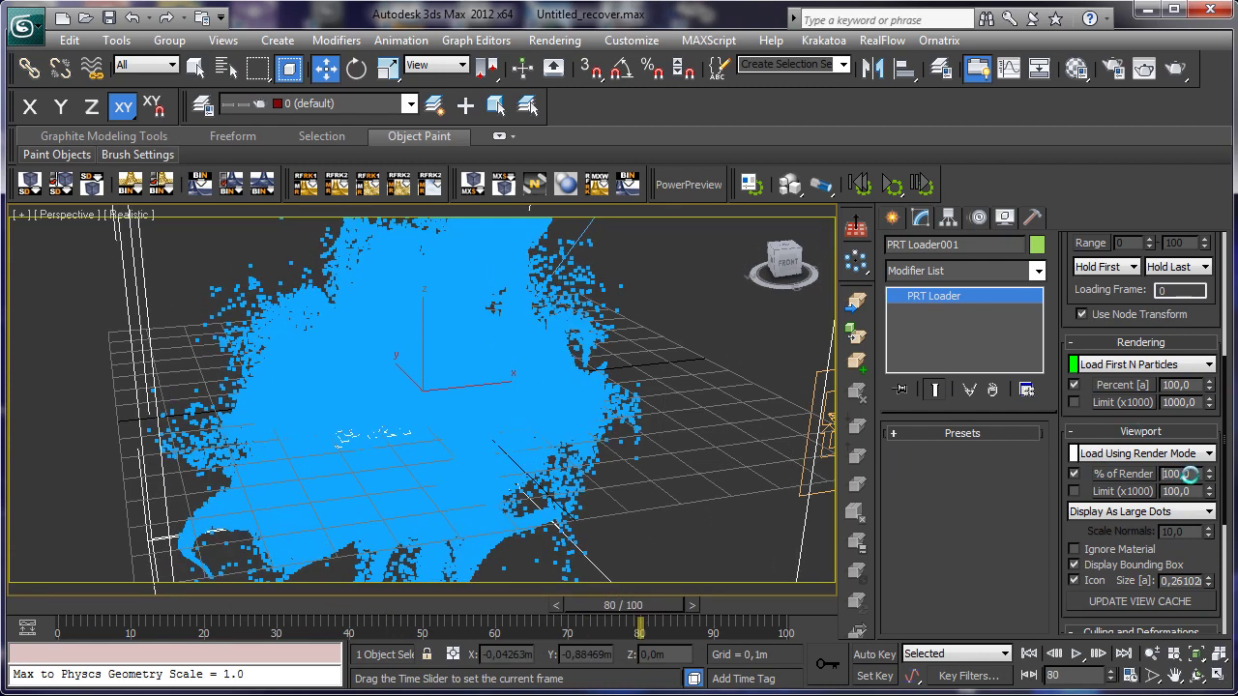
Set the PRT Loader's viewport display to 1% of render and move the animation to frame 65
double_click(1191, 474)
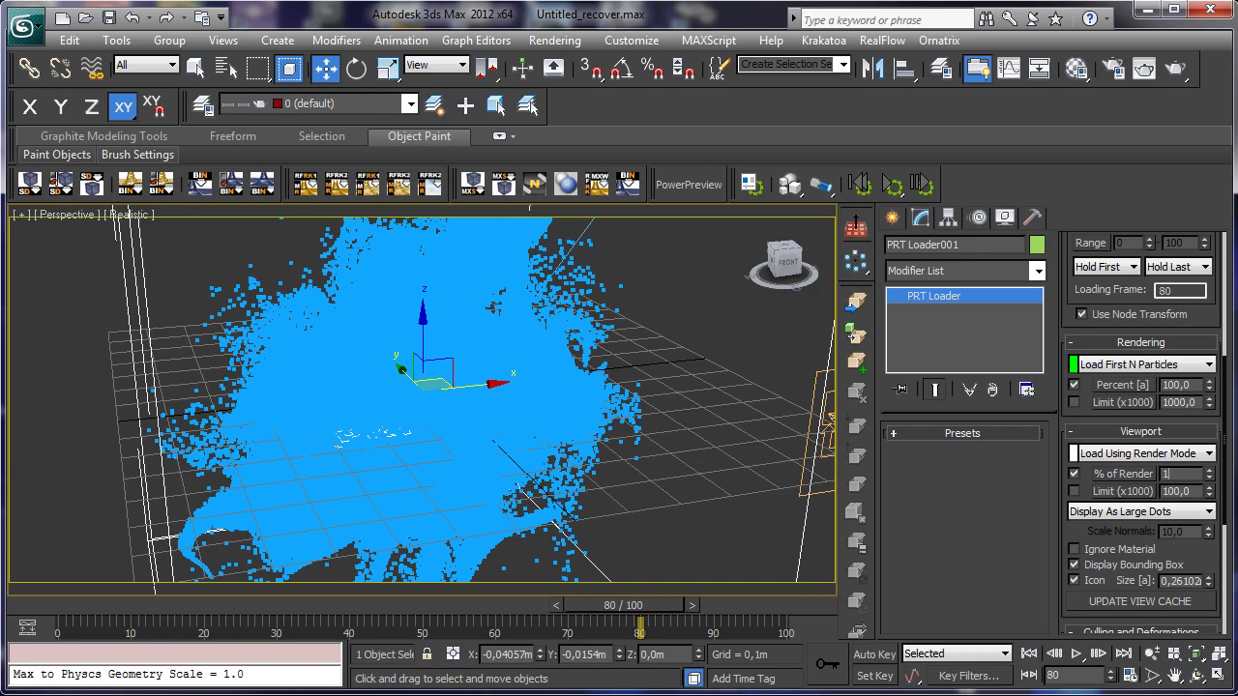
key(Return)
drag(1205, 554, 1206, 254)
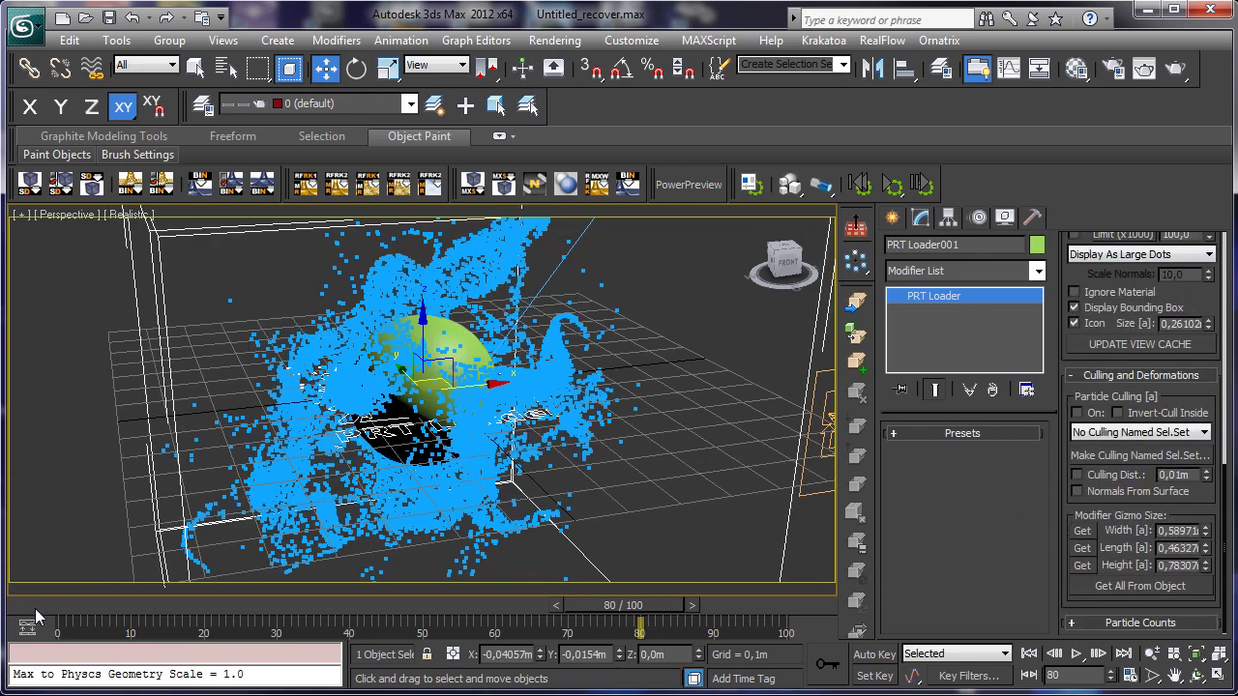
drag(36, 617, 531, 606)
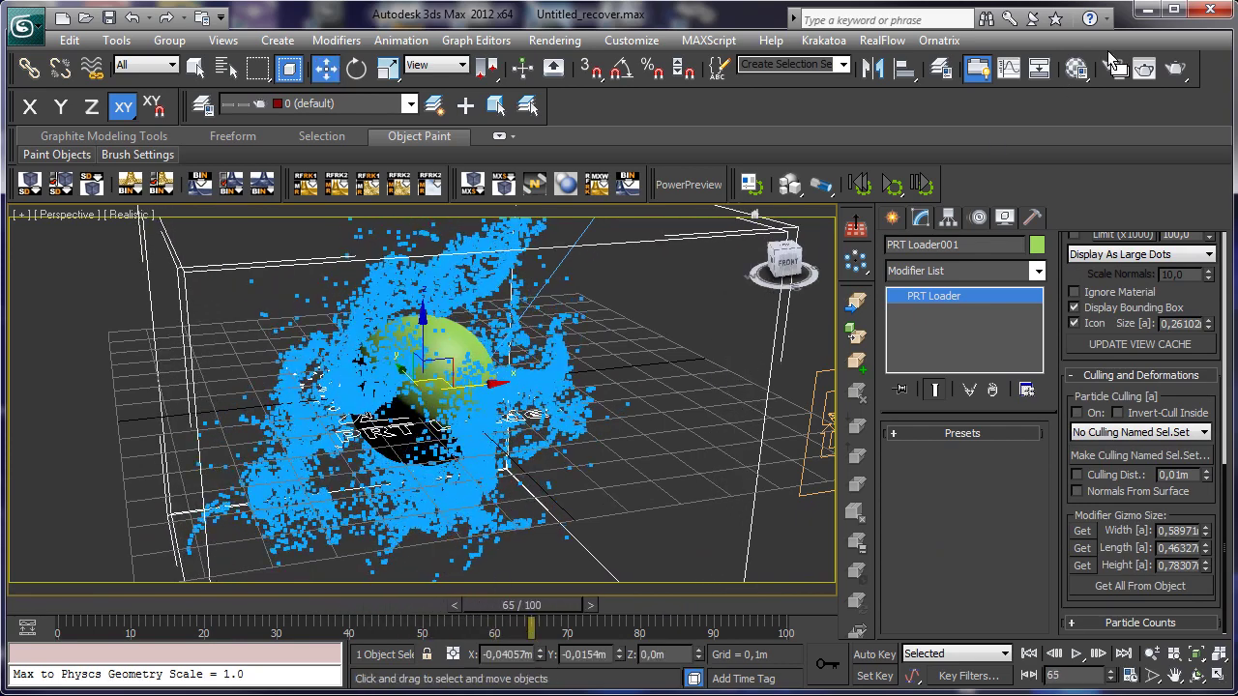
Set the render time output to Single, render frame 65 of the perspective view and close the rendered image
click(1114, 67)
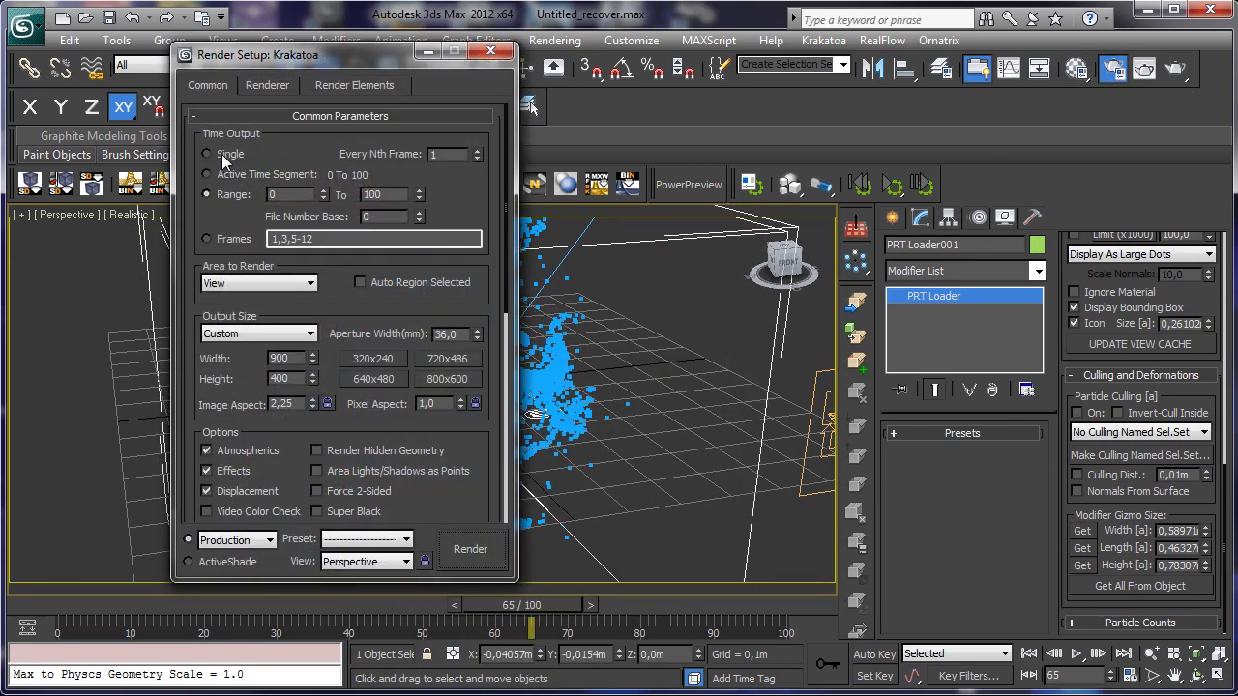
scroll(387, 362, down, 5)
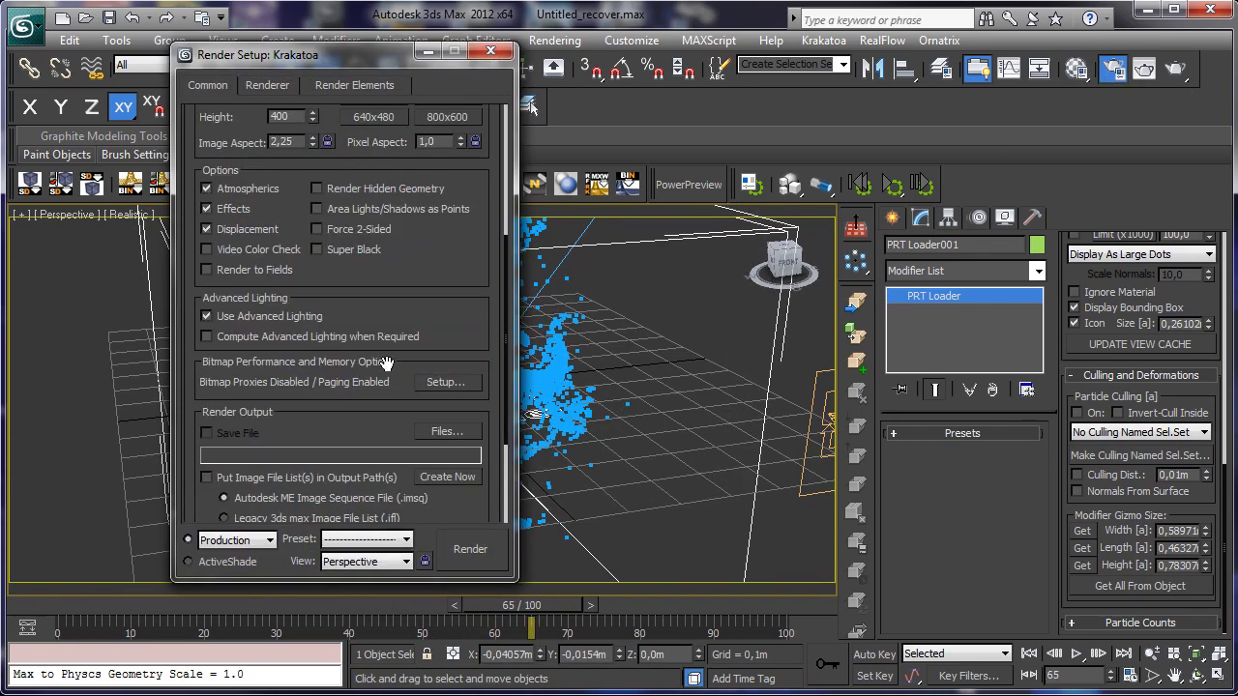
click(470, 548)
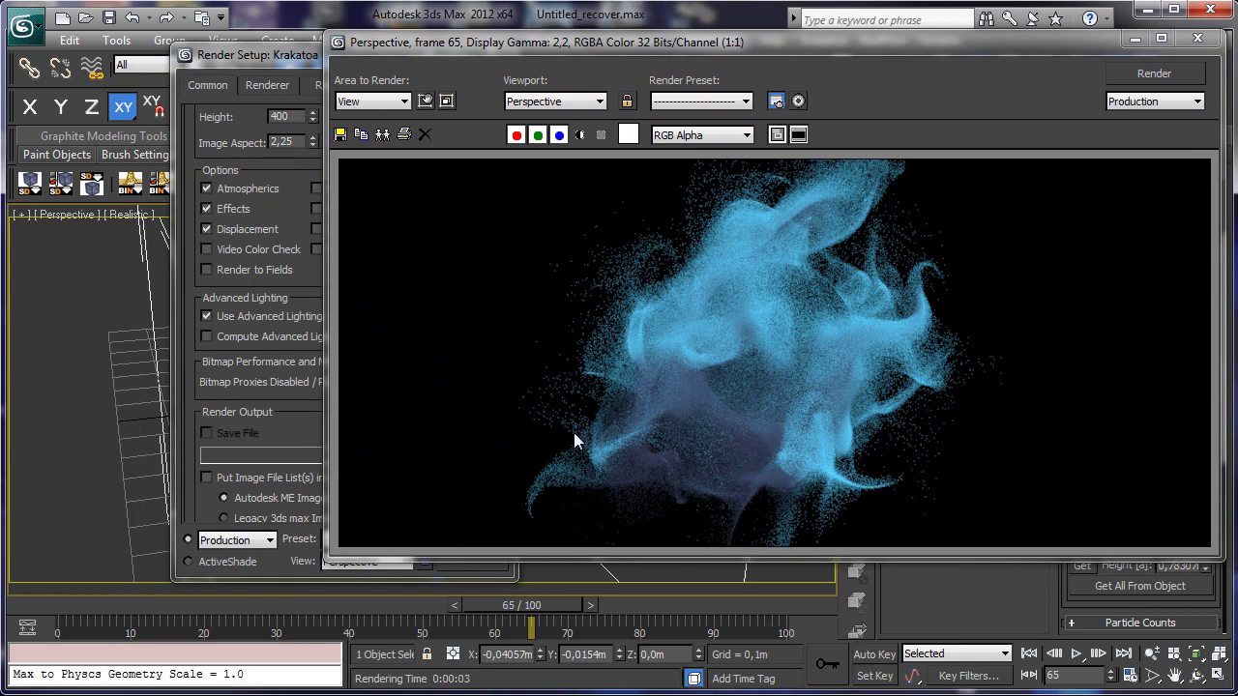
drag(284, 64, 144, 66)
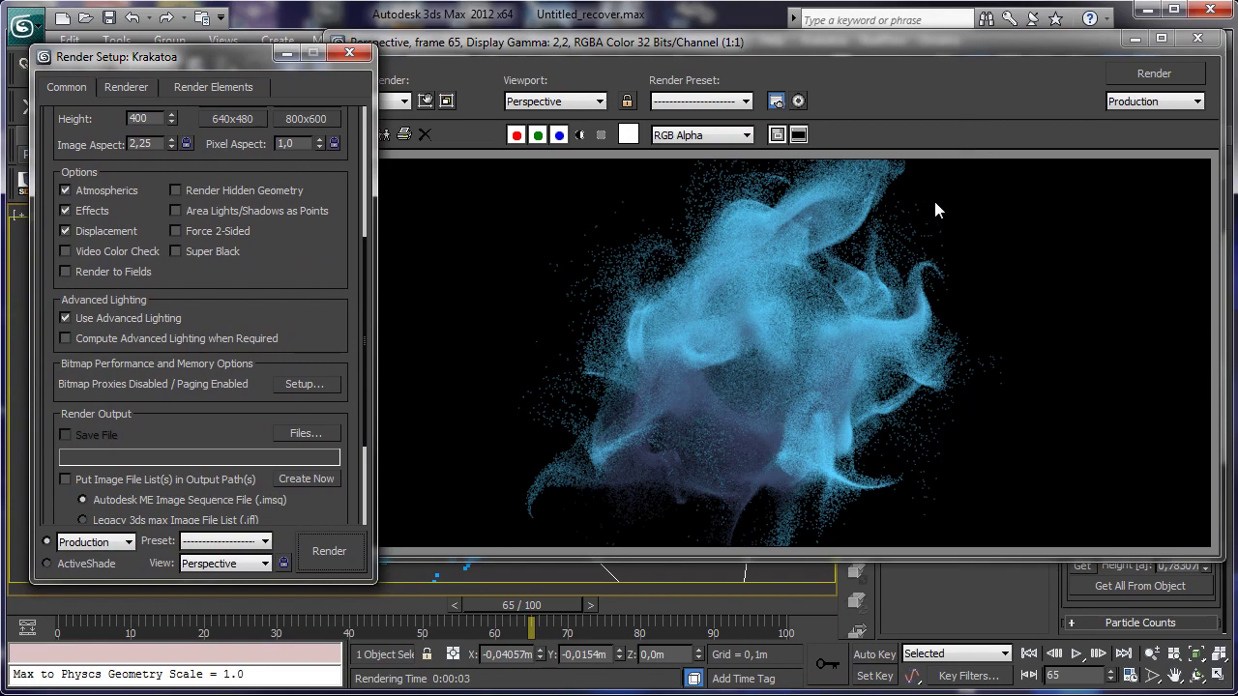
click(1197, 37)
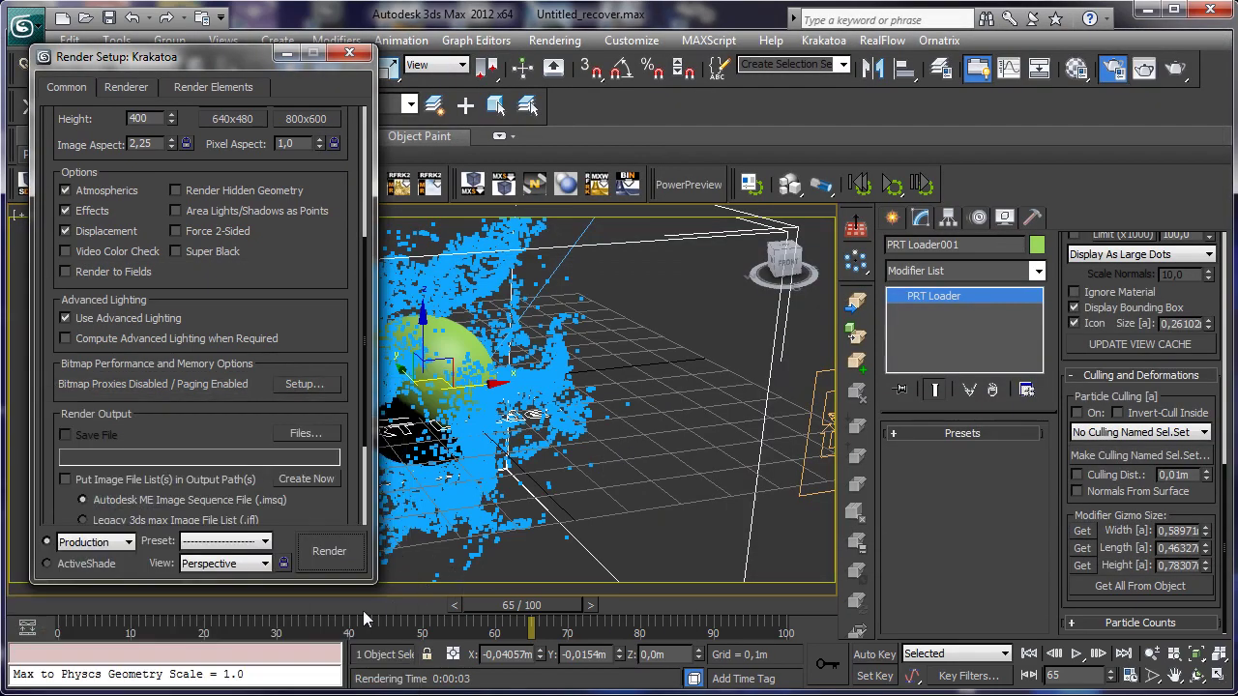
Go to frame 100, render it, and put the rendered image and render setup windows away
drag(561, 605, 790, 550)
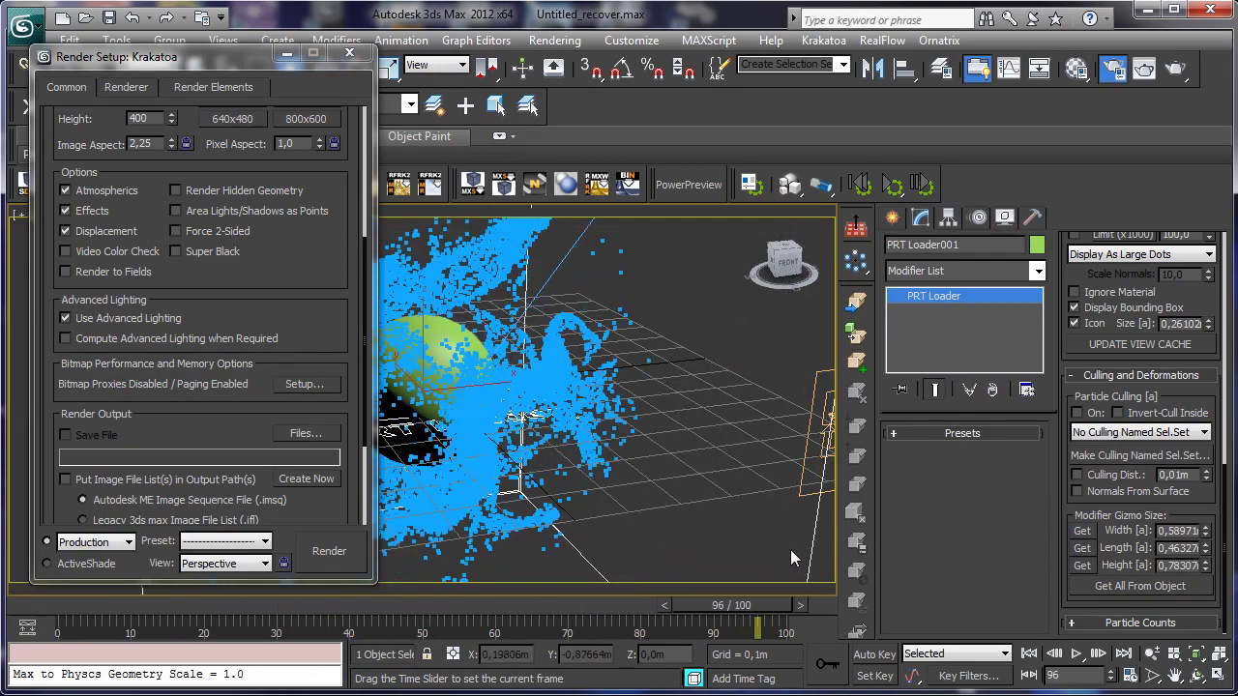
click(1175, 68)
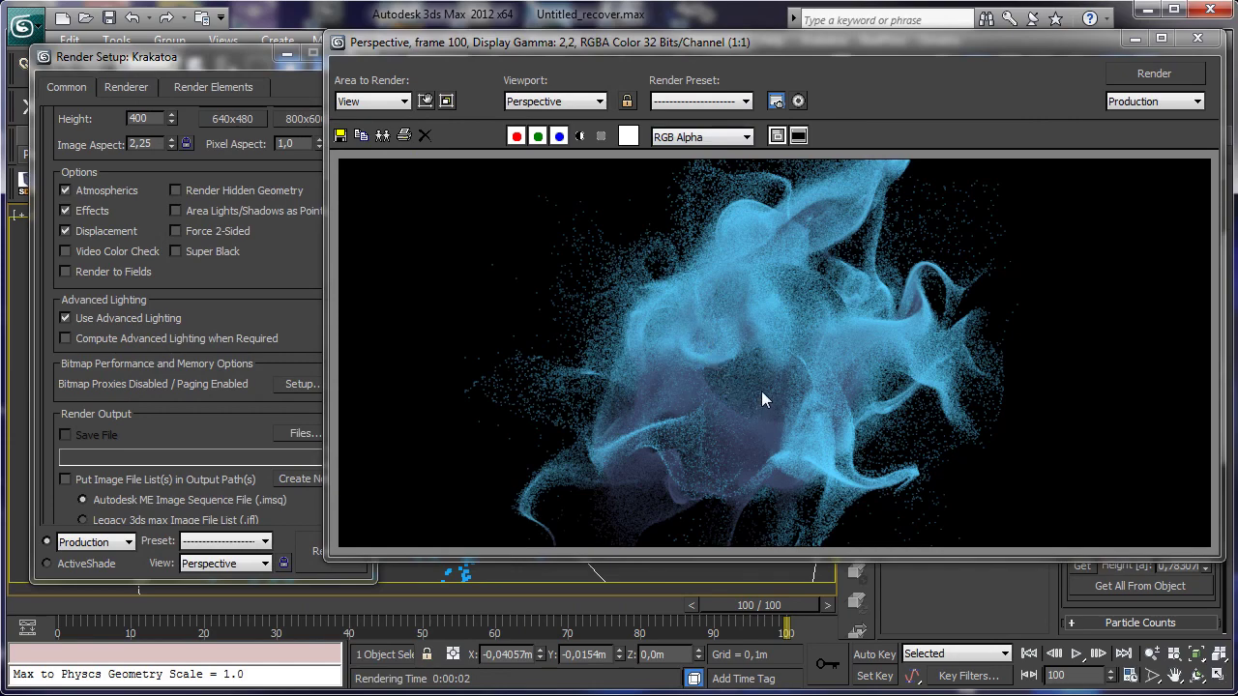
click(1135, 39)
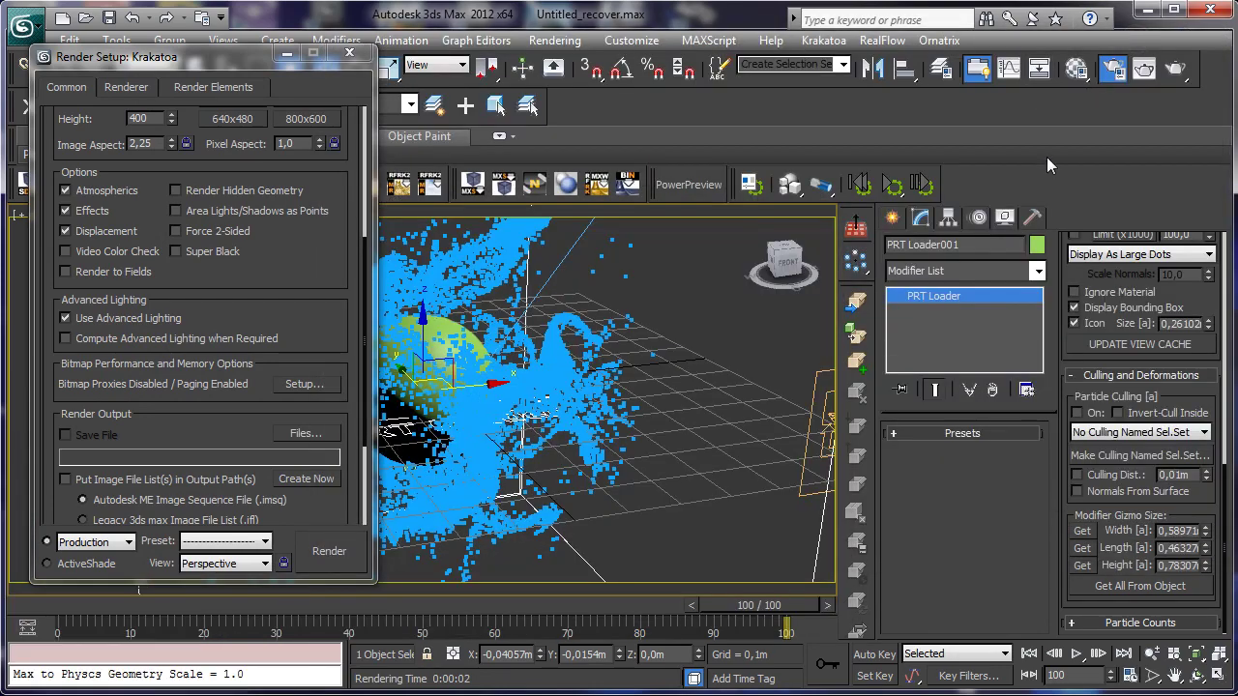
click(286, 55)
Override Krakatoa's background color with a very light grey, render frame 100 and put the rendered image away
click(1150, 655)
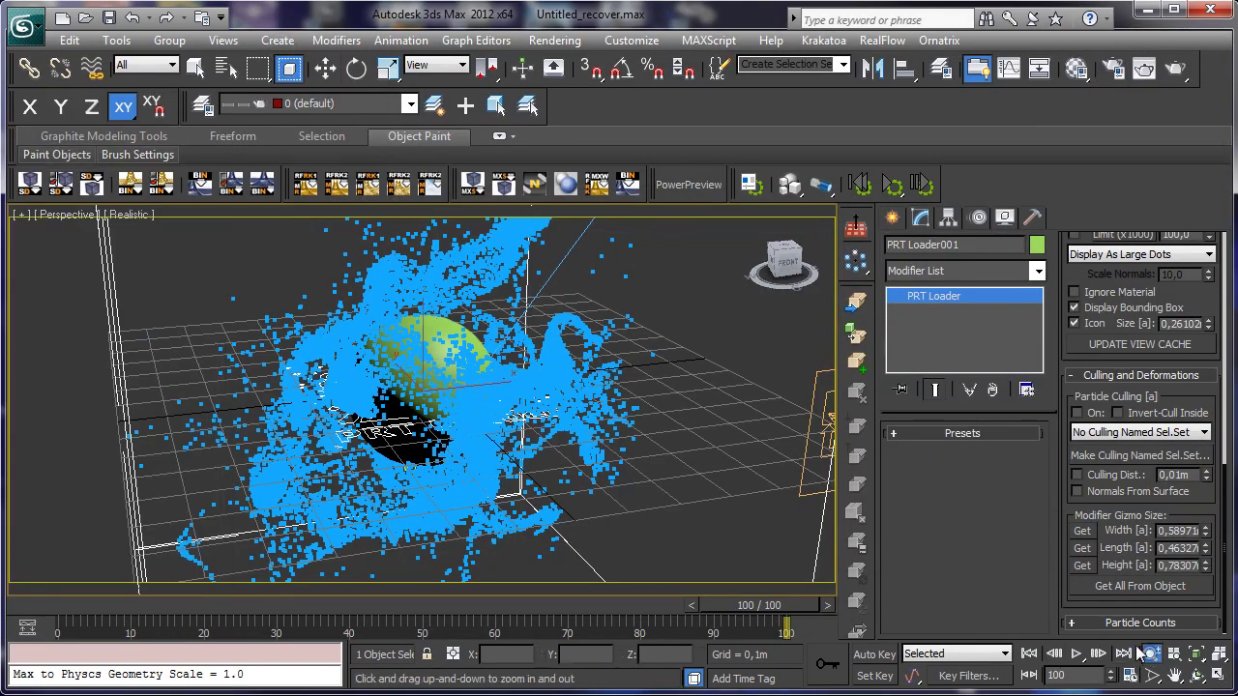
drag(470, 379, 486, 410)
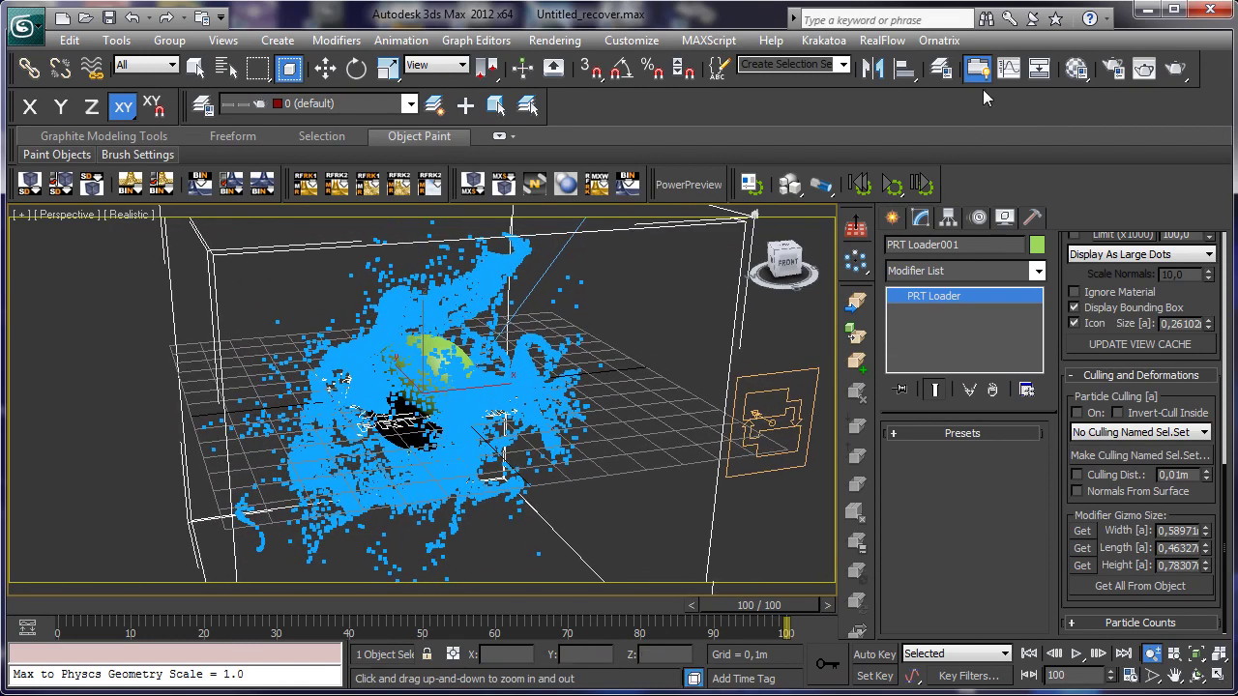
click(1113, 68)
click(127, 87)
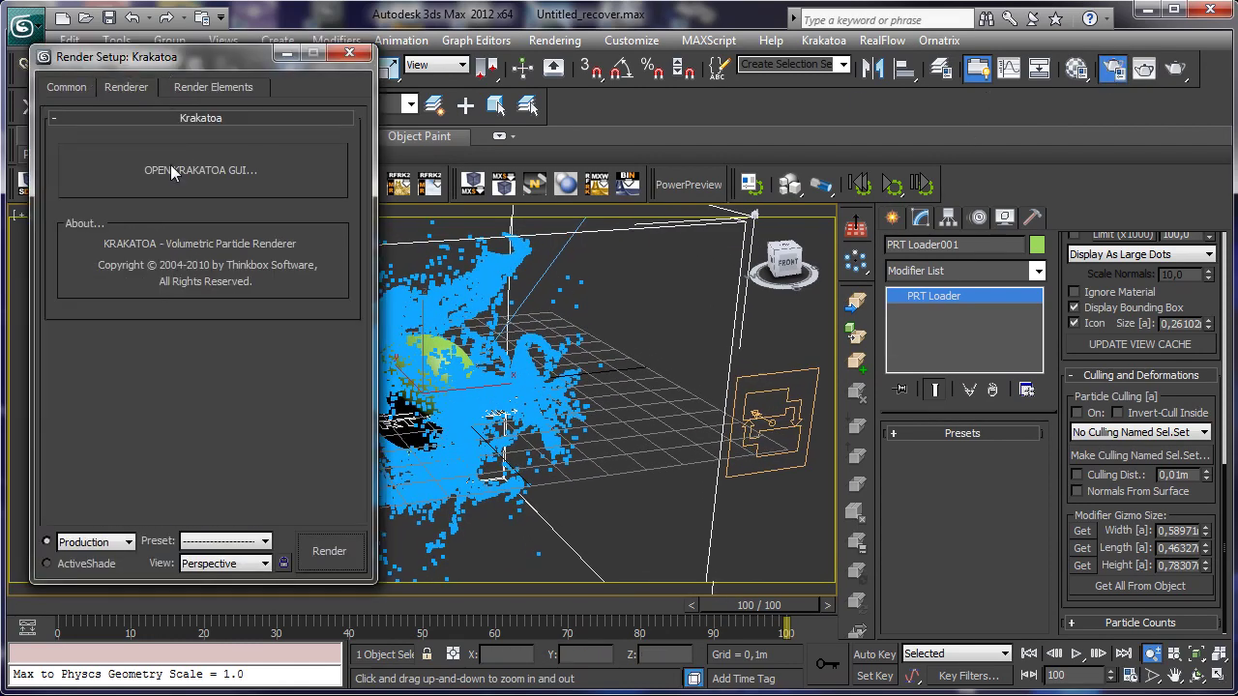
click(171, 167)
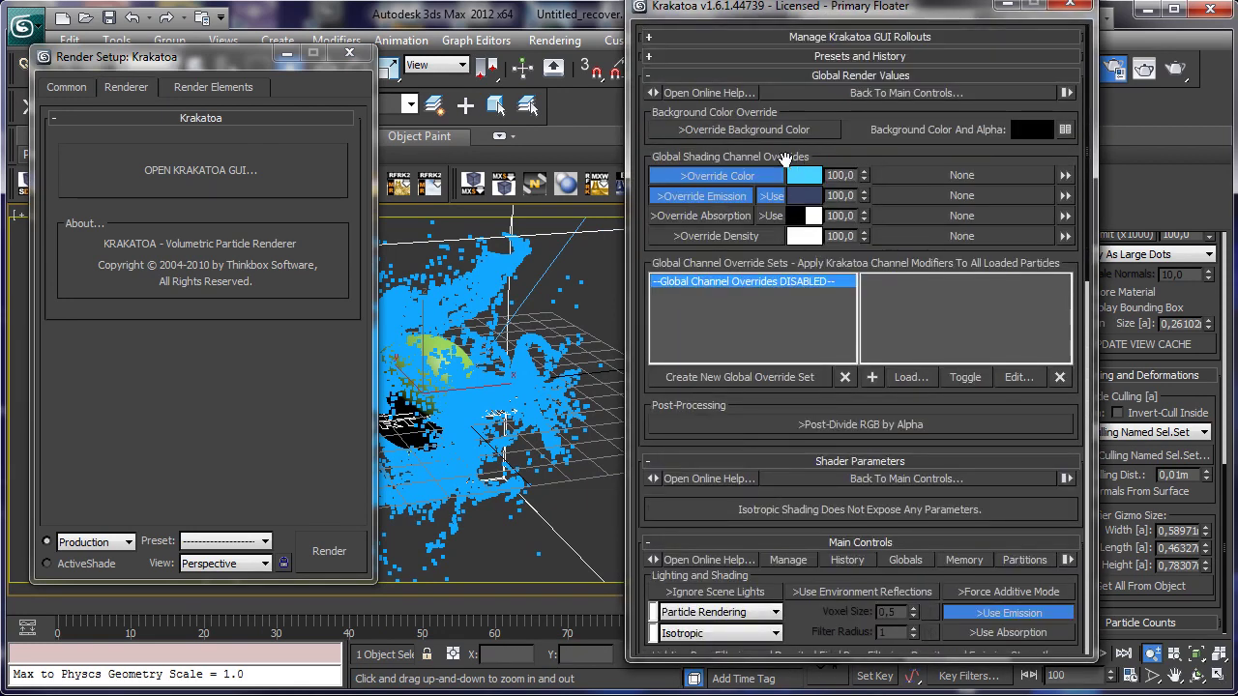
click(756, 129)
click(1014, 128)
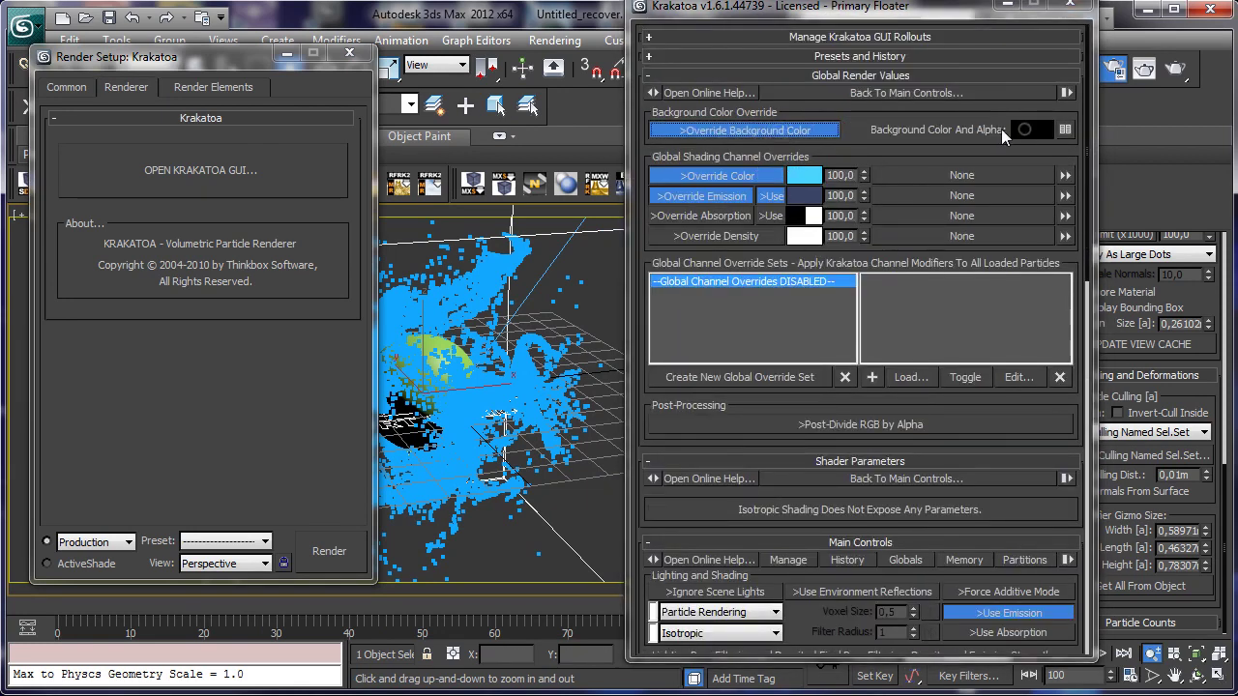
drag(948, 194, 948, 199)
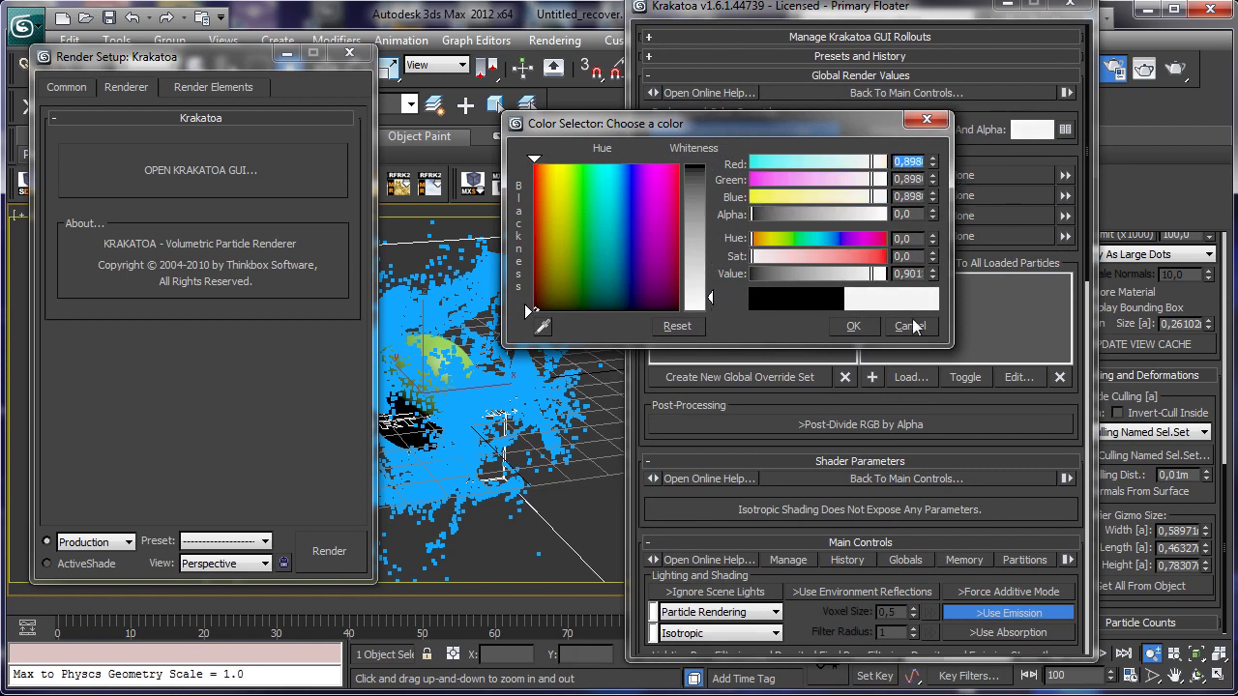
click(853, 326)
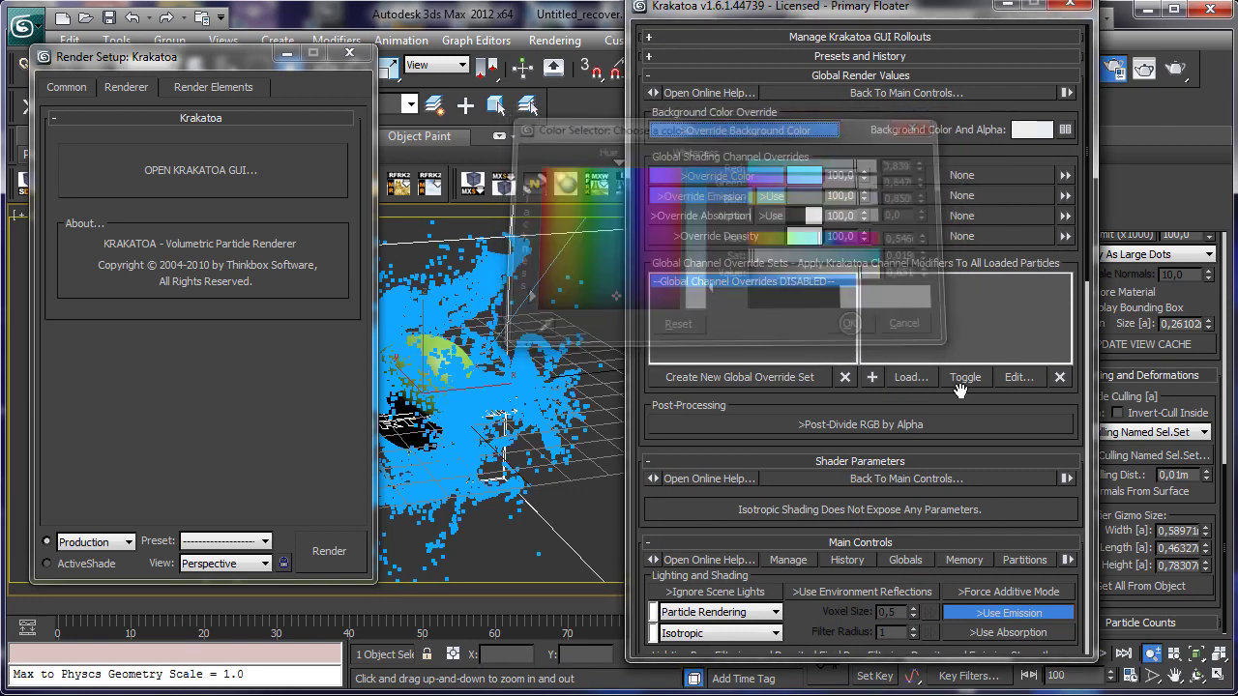
click(1173, 67)
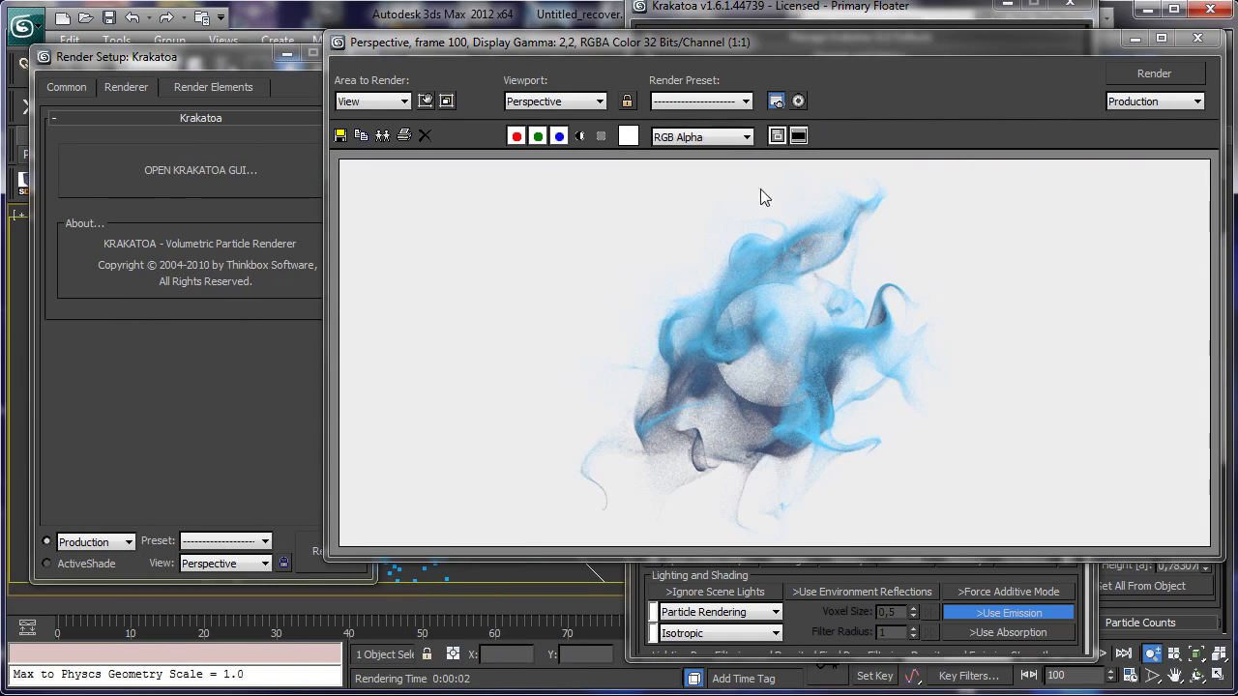
click(1135, 38)
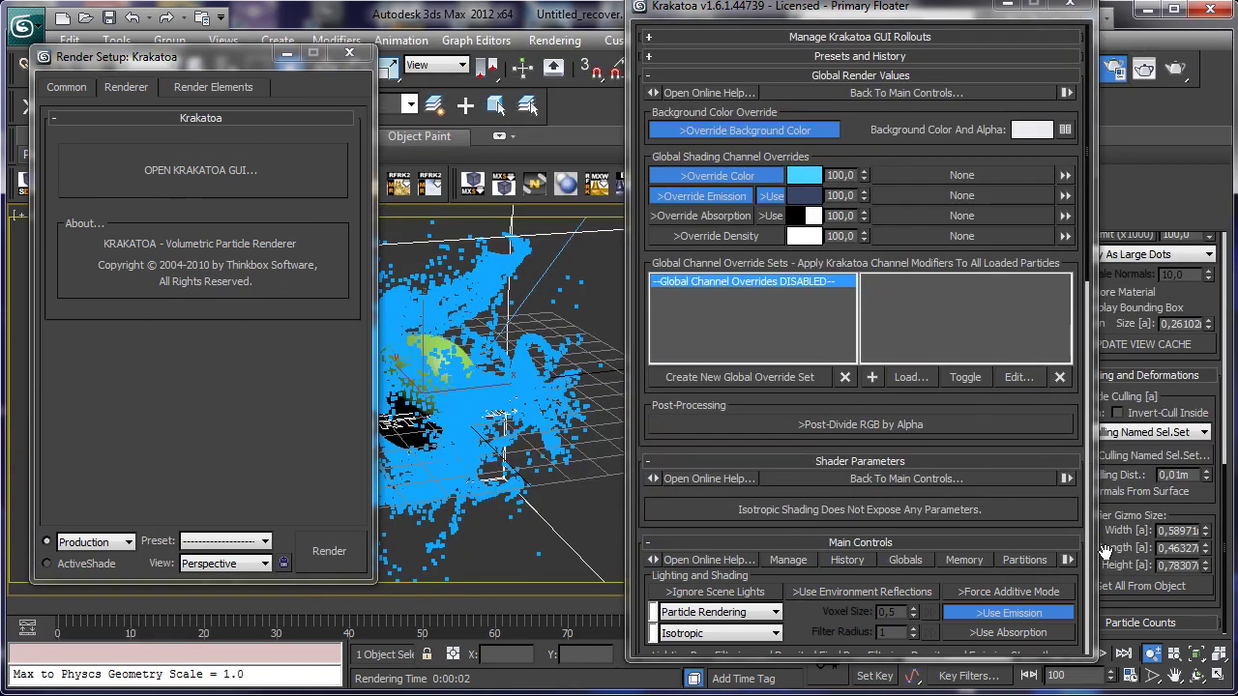
Try a Final Pass Density of 1 in Krakatoa's main controls and render frame 100
scroll(1017, 443, down, 5)
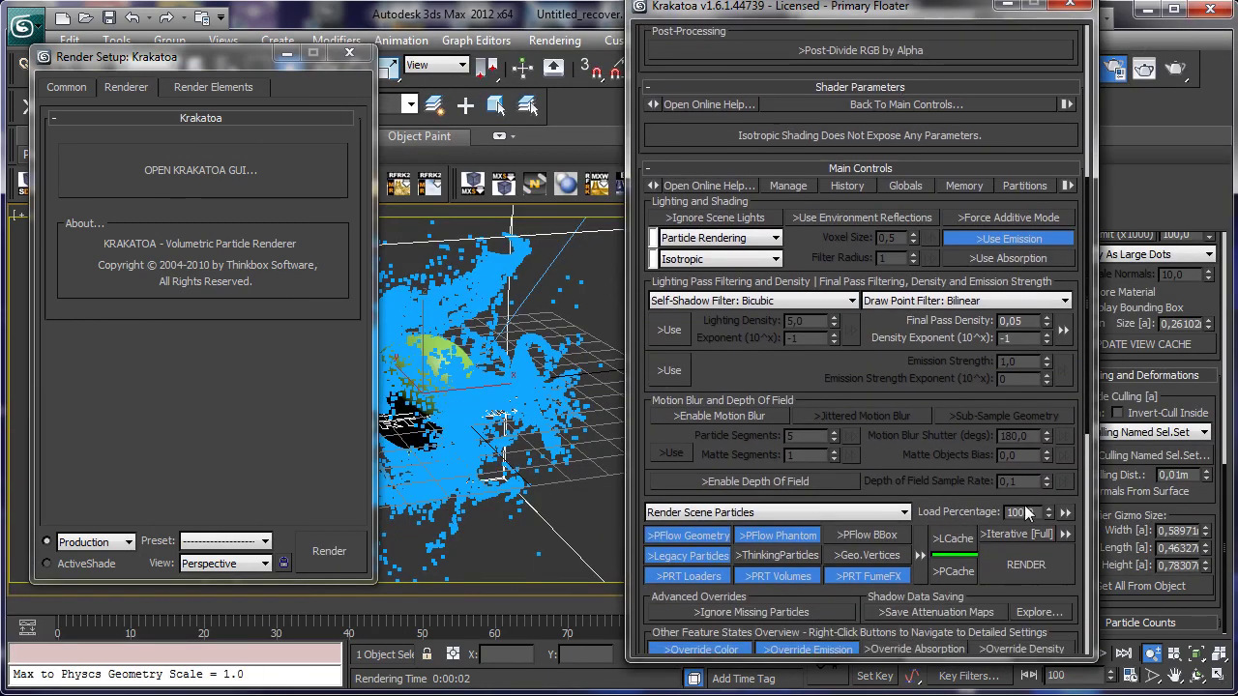
double_click(1027, 322)
text(1)
click(1049, 573)
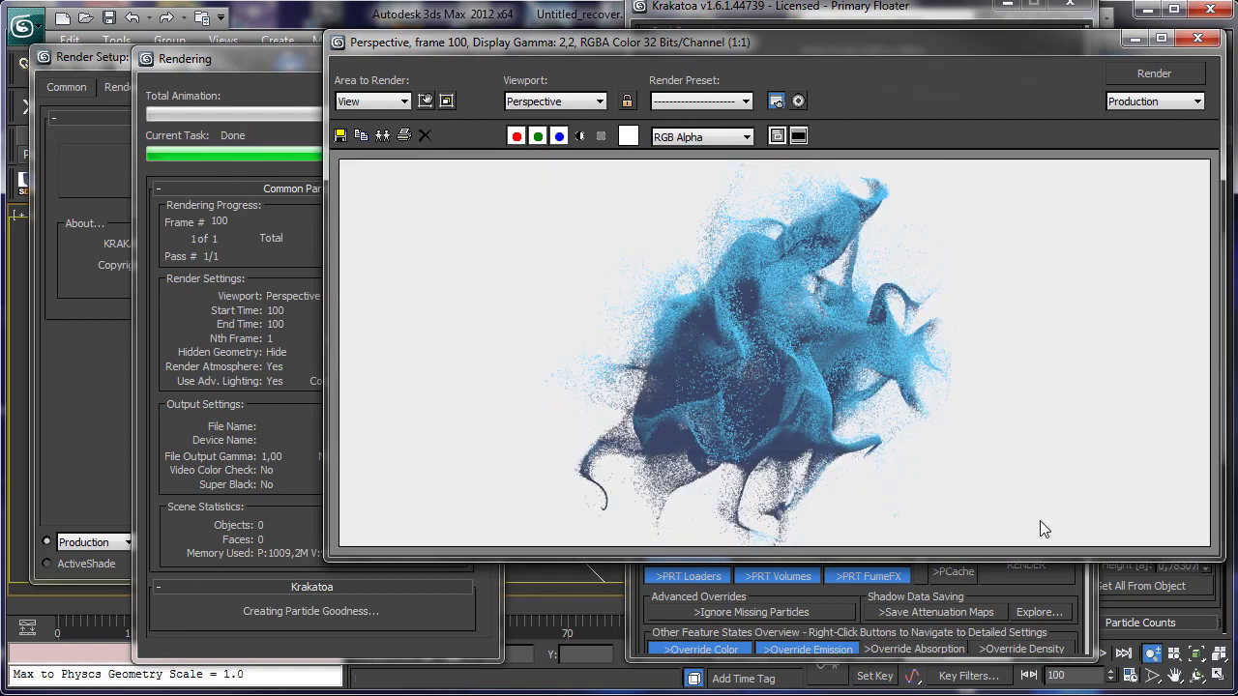
click(1133, 39)
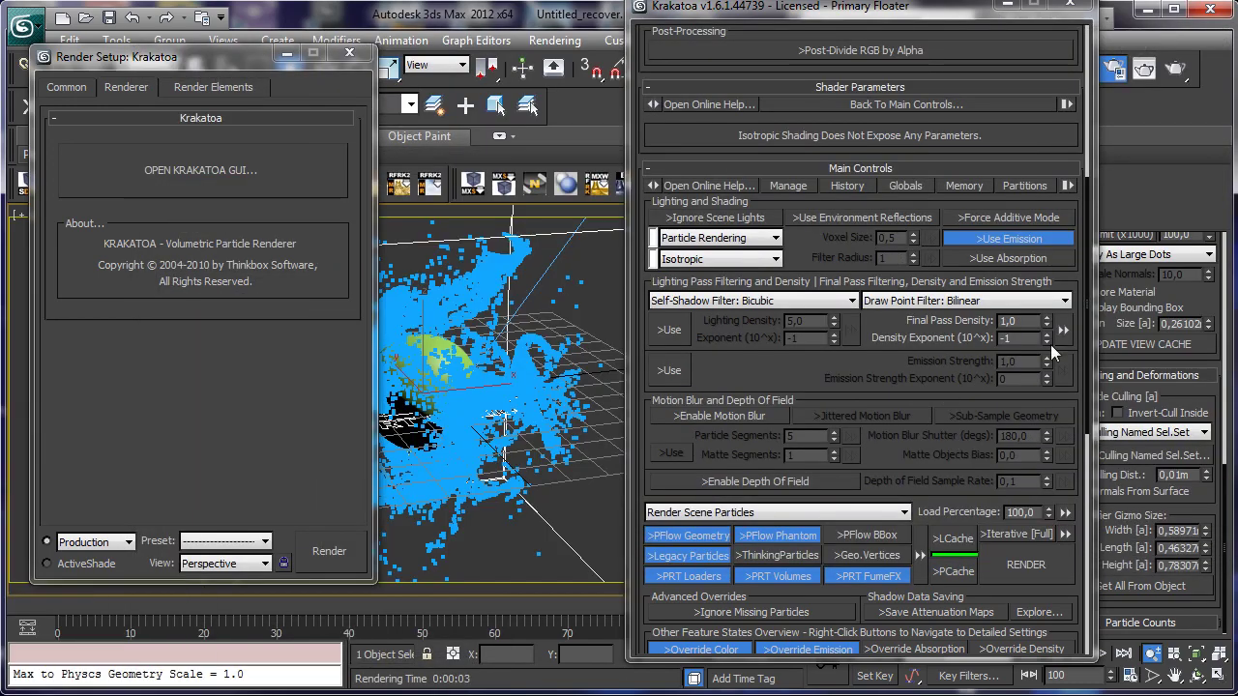
Set the Final Pass Density to 0,2 and render frame 100 again
double_click(1022, 321)
text(0,2)
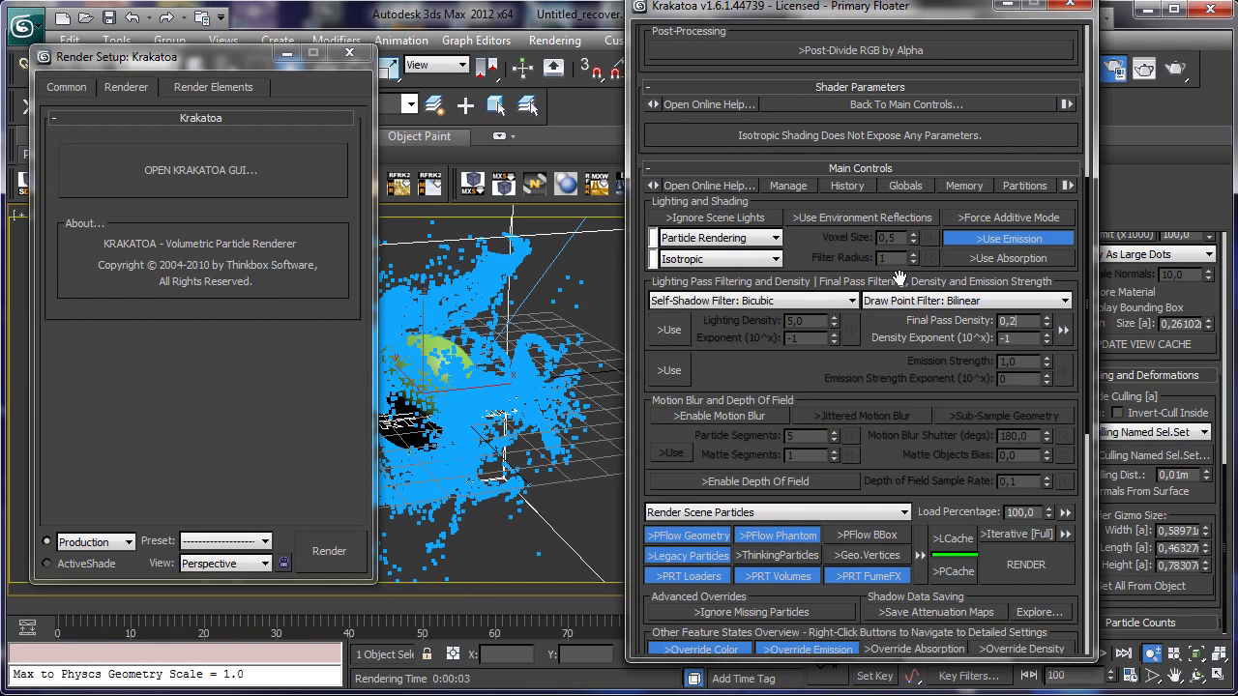
click(1035, 569)
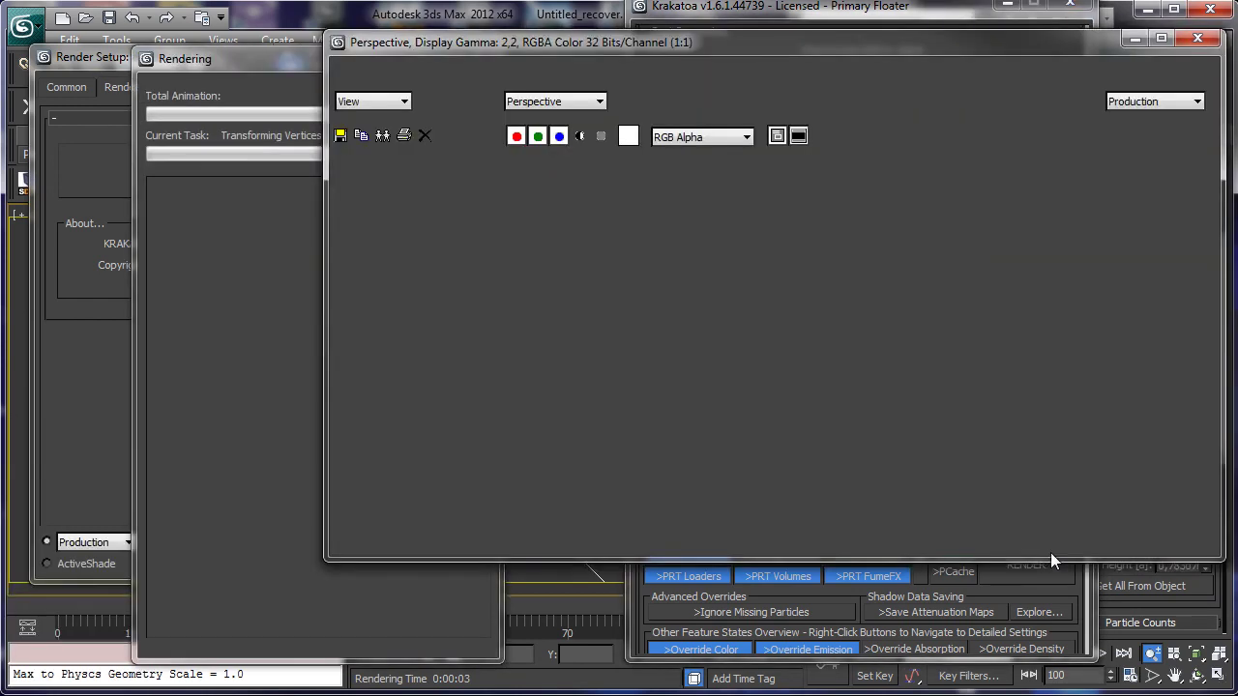